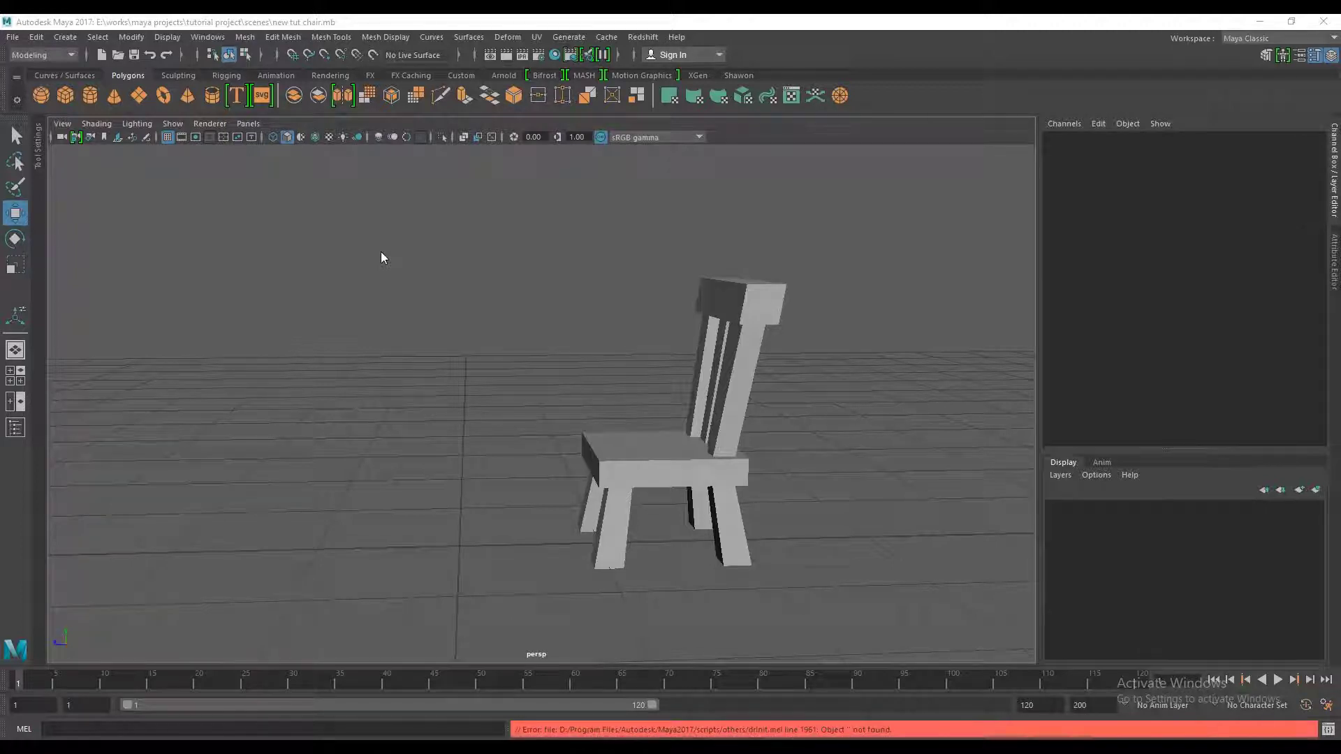
# Orbit around the finished chair, briefly selecting and deselecting it, to survey the scene
pyautogui.keyDown('alt'); pyautogui.moveTo(693, 375); pyautogui.dragTo(668, 383); pyautogui.keyUp('alt')
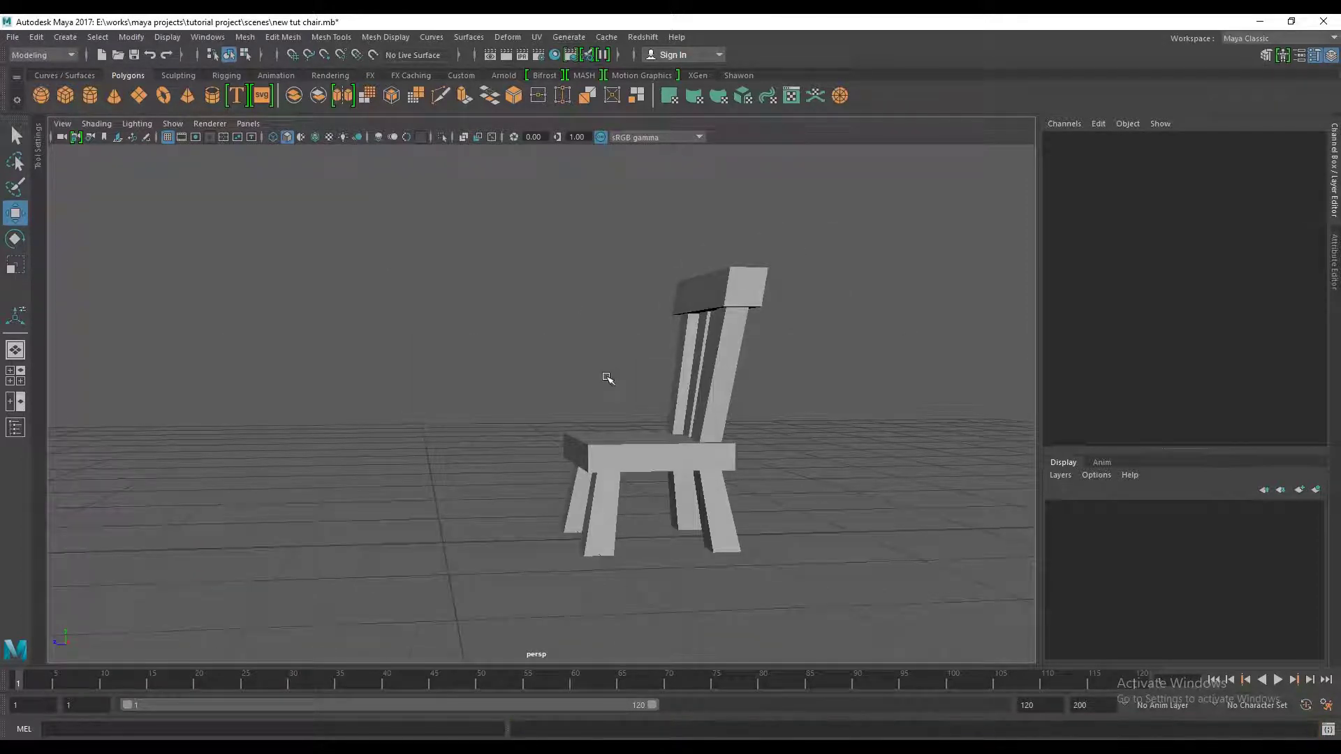
pyautogui.moveTo(607, 378)
pyautogui.keyDown('alt'); pyautogui.mouseDown()
pyautogui.moveTo(584, 359)
pyautogui.moveTo(623, 383)
pyautogui.moveTo(585, 356)
pyautogui.moveTo(626, 391)
pyautogui.moveTo(464, 265)
pyautogui.mouseUp(); pyautogui.keyUp('alt')
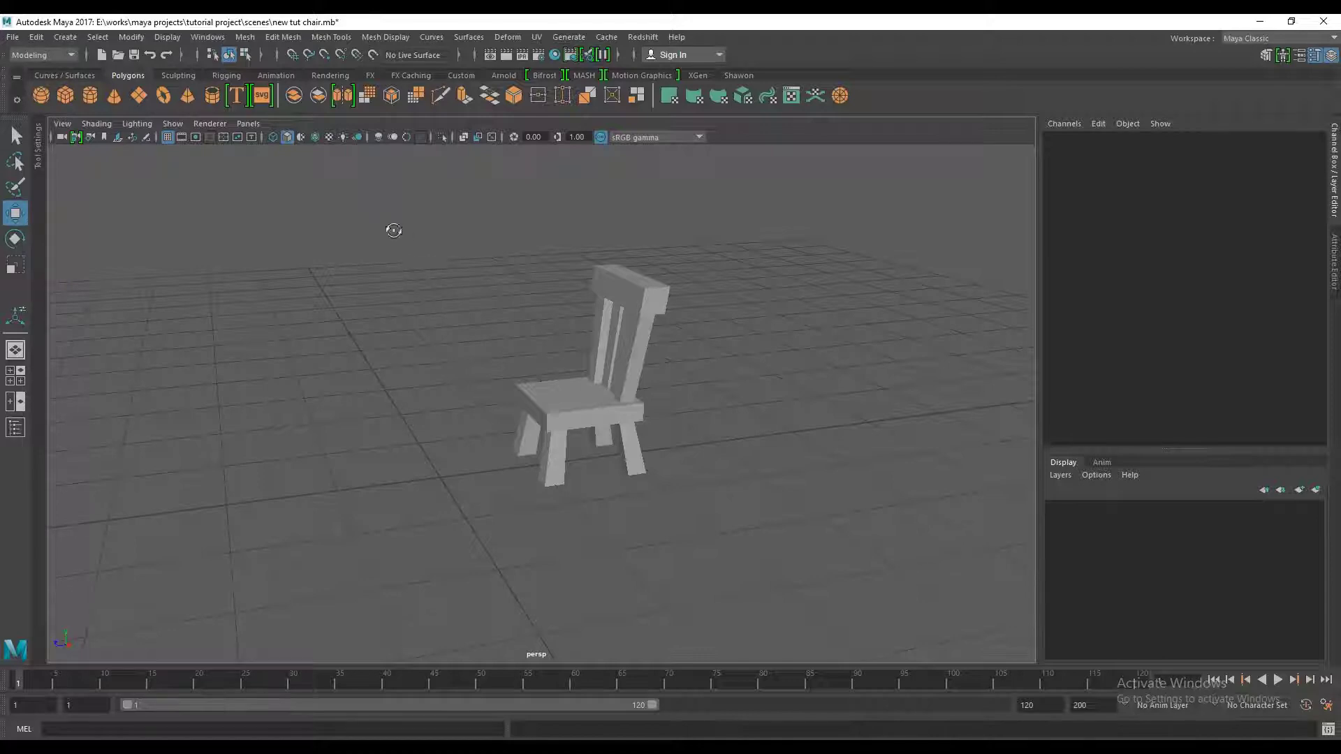
pyautogui.moveTo(394, 230)
pyautogui.keyDown('alt'); pyautogui.mouseDown()
pyautogui.moveTo(593, 391)
pyautogui.moveTo(544, 267)
pyautogui.mouseUp(); pyautogui.keyUp('alt')
pyautogui.click(594, 391)
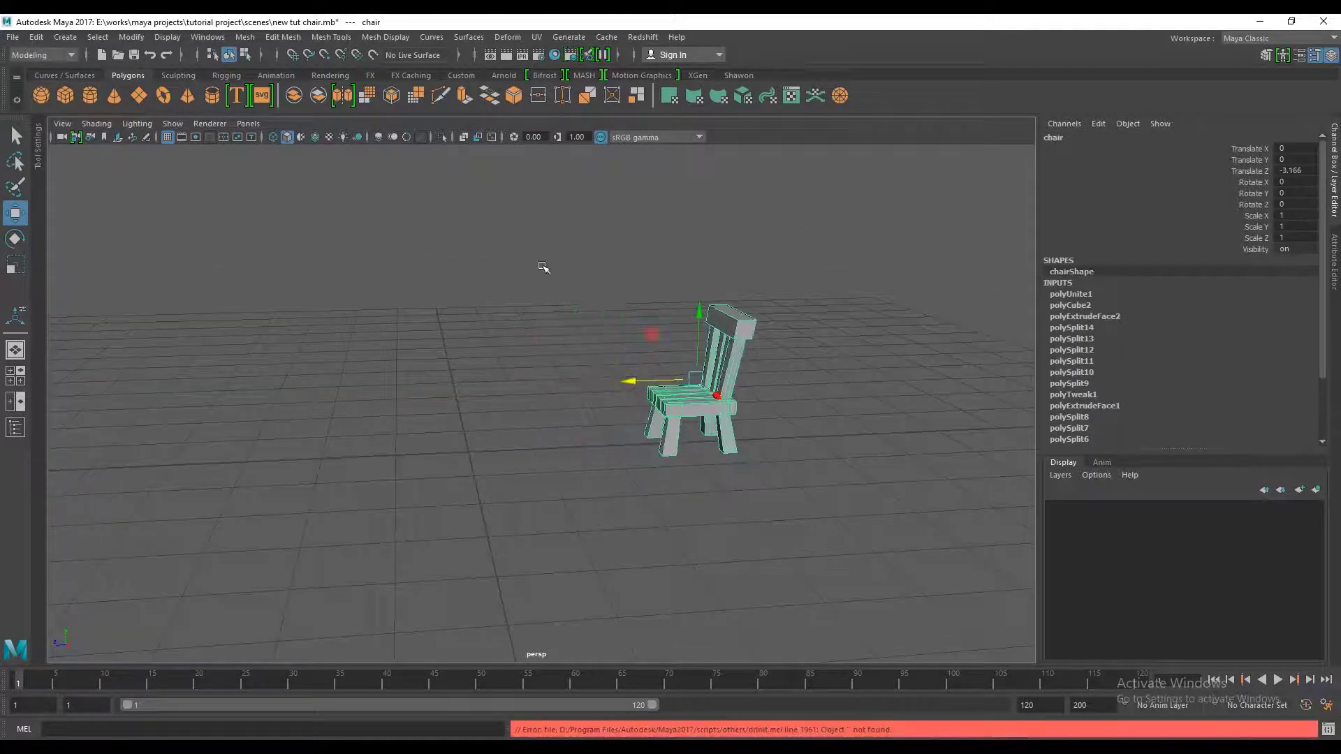
pyautogui.click(543, 267)
# Create a new polygon cube and raise it above the ground
pyautogui.click(64, 96)
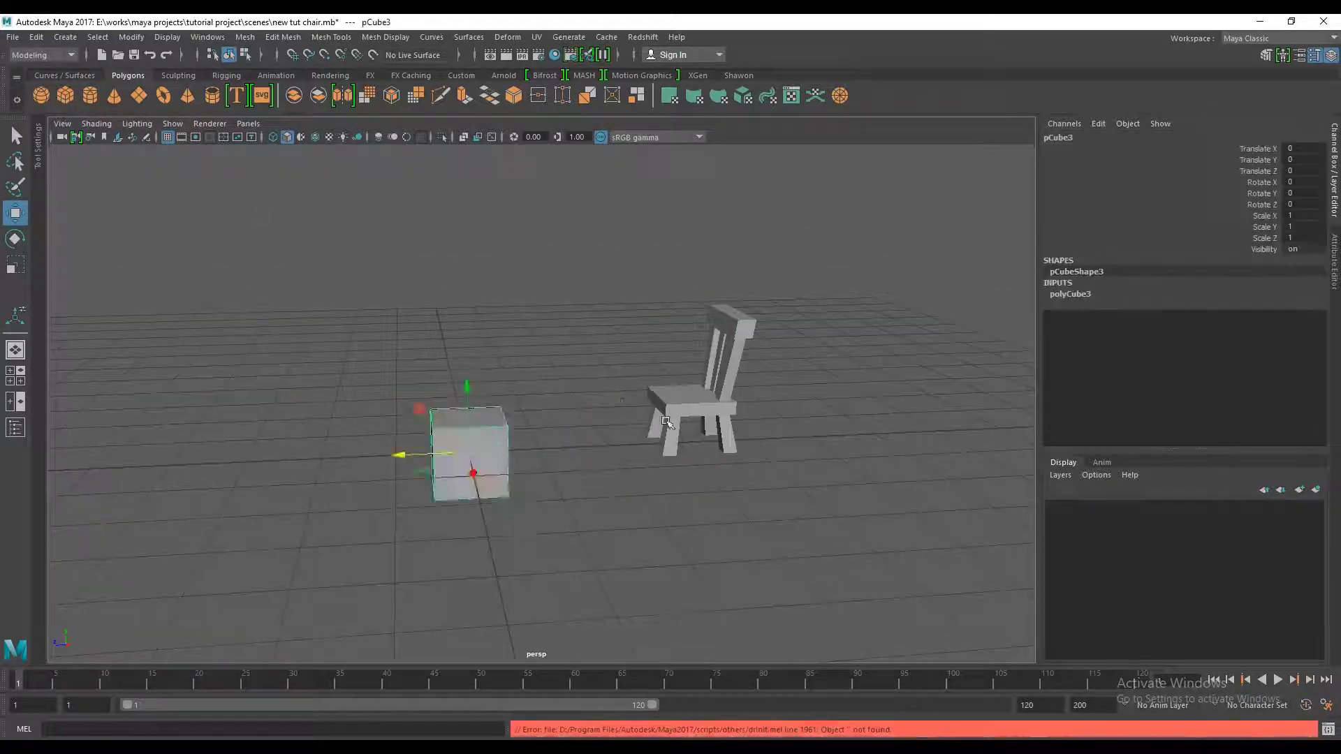
pyautogui.keyDown('alt'); pyautogui.moveTo(489, 363); pyautogui.dragTo(555, 449); pyautogui.keyUp('alt')
pyautogui.scroll(3, 554, 449)
pyautogui.scroll(2, 473, 349)
pyautogui.moveTo(473, 349)
pyautogui.mouseDown()
pyautogui.moveTo(475, 279)
pyautogui.moveTo(419, 286)
pyautogui.moveTo(496, 412)
pyautogui.mouseUp()
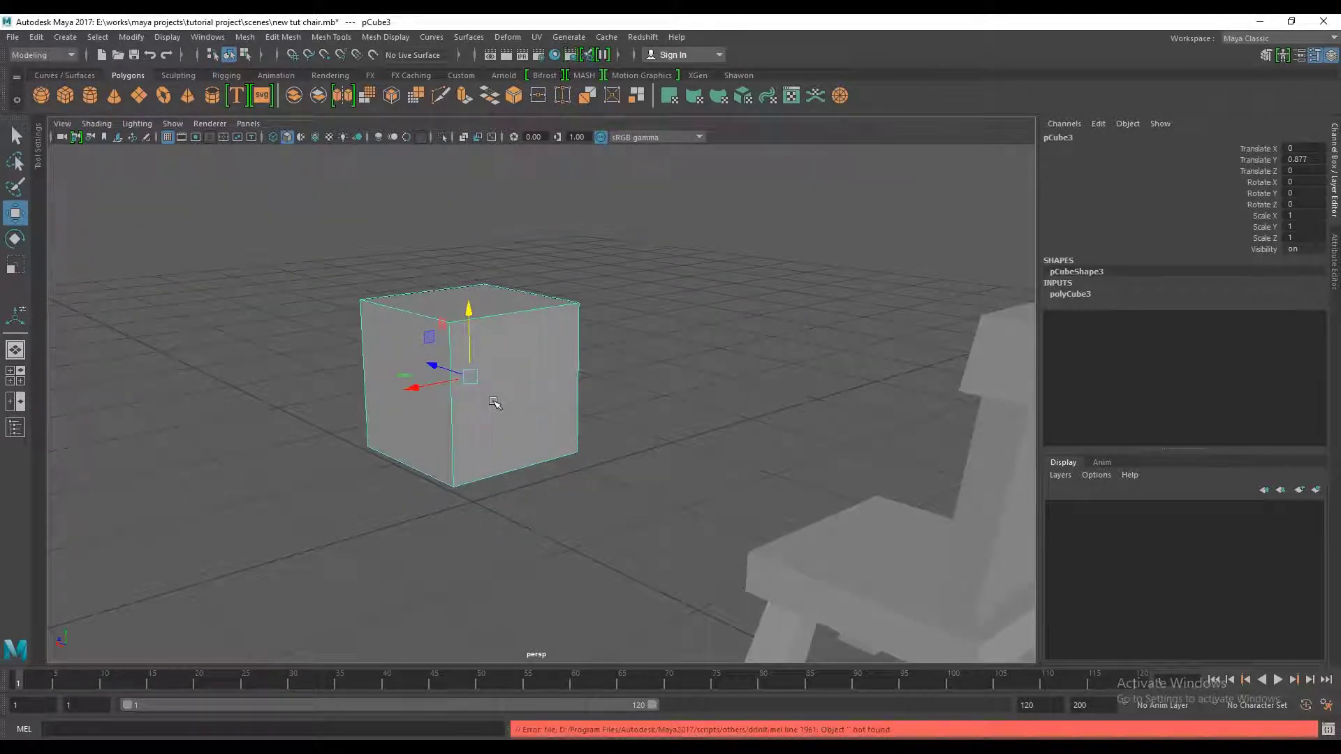
# Scale the cube flat on Y to about 0.257
pyautogui.press('r')
pyautogui.moveTo(470, 312)
pyautogui.mouseDown()
pyautogui.moveTo(458, 402)
pyautogui.moveTo(527, 402)
pyautogui.mouseUp()
pyautogui.scroll(3, 527, 402)
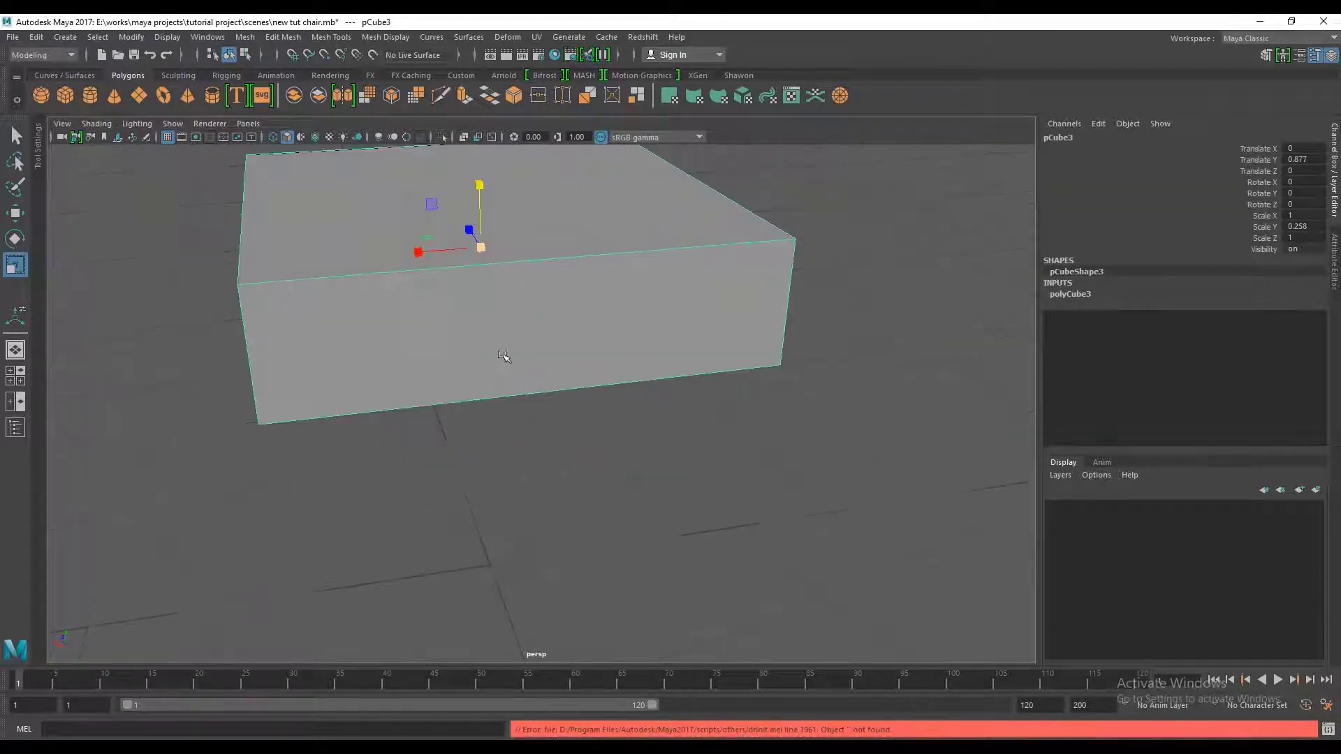
pyautogui.scroll(-3, 506, 359)
pyautogui.scroll(-3, 548, 366)
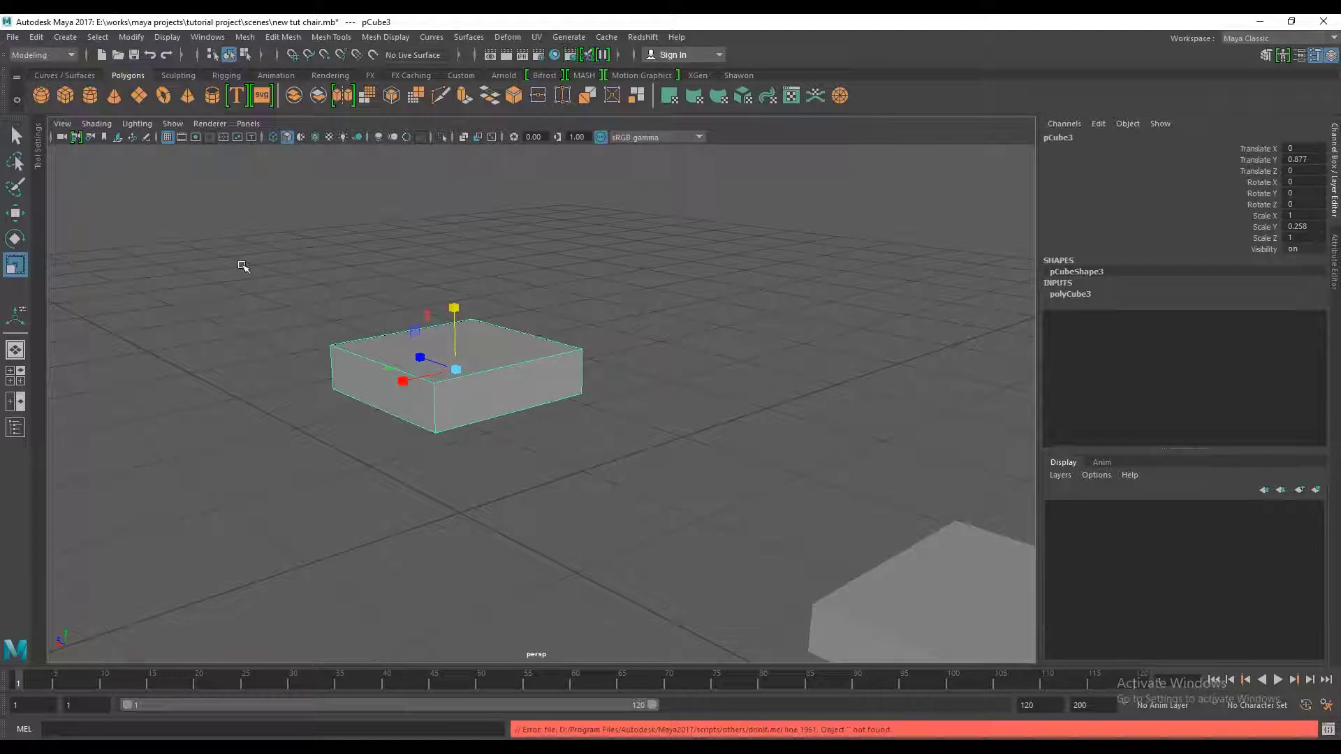
pyautogui.click(206, 211)
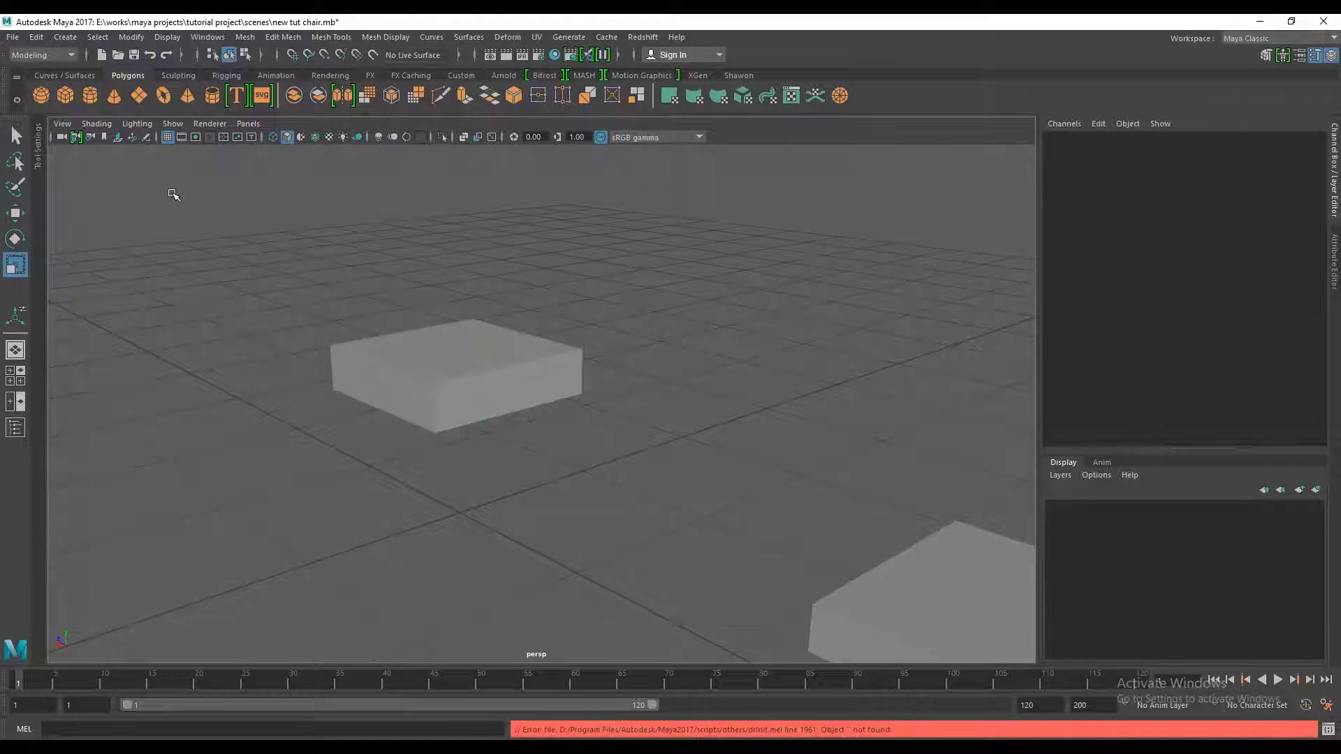
pyautogui.click(433, 359)
# Widen the slab to about 3.996 on X and 2.209 on Z
pyautogui.moveTo(433, 360)
pyautogui.keyDown('alt'); pyautogui.mouseDown()
pyautogui.moveTo(410, 388)
pyautogui.moveTo(344, 398)
pyautogui.moveTo(336, 421)
pyautogui.moveTo(301, 426)
pyautogui.moveTo(601, 403)
pyautogui.moveTo(561, 389)
pyautogui.moveTo(552, 409)
pyautogui.mouseUp(); pyautogui.keyUp('alt')
pyautogui.click(551, 408)
pyautogui.scroll(5, 540, 428)
pyautogui.scroll(-3, 398, 278)
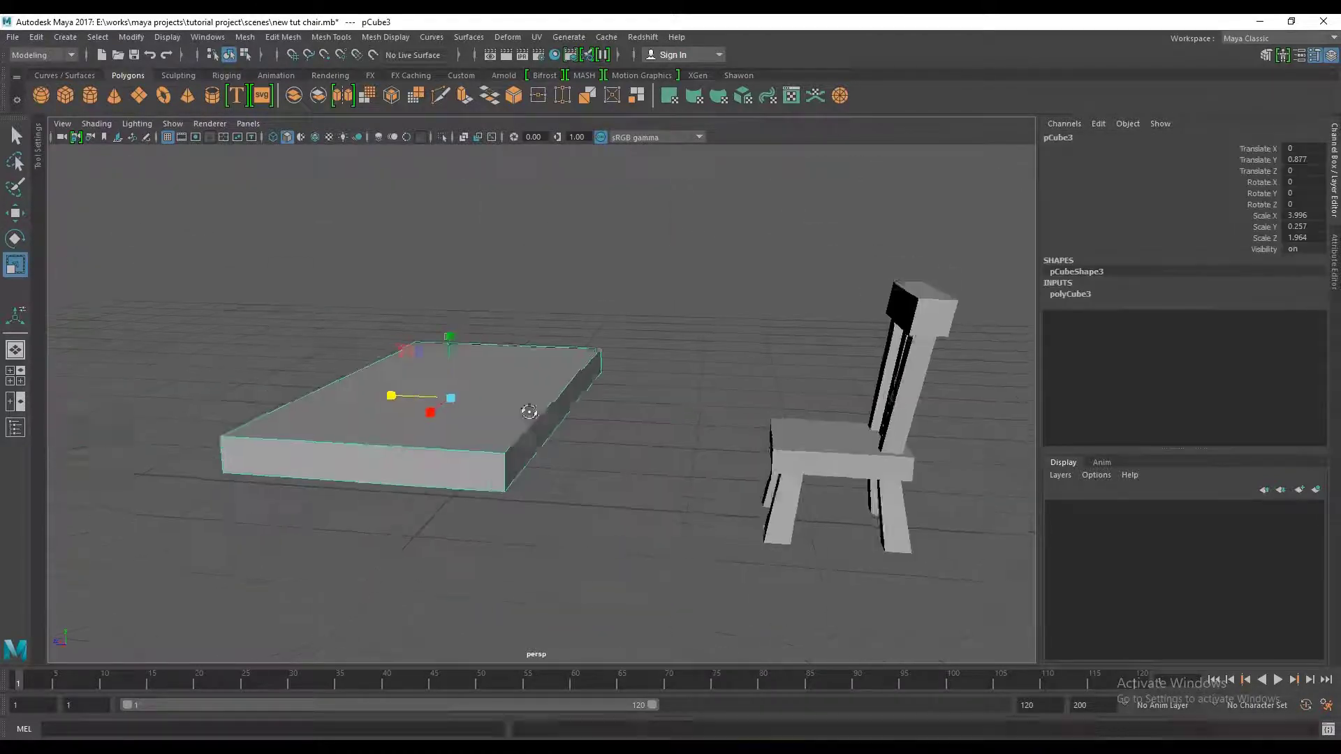
pyautogui.moveTo(398, 278)
pyautogui.keyDown('alt'); pyautogui.mouseDown()
pyautogui.moveTo(410, 425)
pyautogui.moveTo(347, 338)
pyautogui.mouseUp(); pyautogui.keyUp('alt')
pyautogui.click(527, 296)
# Lift the tabletop slab higher, to Y 0.877
pyautogui.moveTo(527, 296)
pyautogui.keyDown('alt'); pyautogui.mouseDown()
pyautogui.moveTo(506, 391)
pyautogui.moveTo(464, 419)
pyautogui.moveTo(419, 389)
pyautogui.moveTo(480, 464)
pyautogui.moveTo(383, 398)
pyautogui.moveTo(598, 439)
pyautogui.mouseUp(); pyautogui.keyUp('alt')
pyautogui.click(419, 389)
pyautogui.press('w')
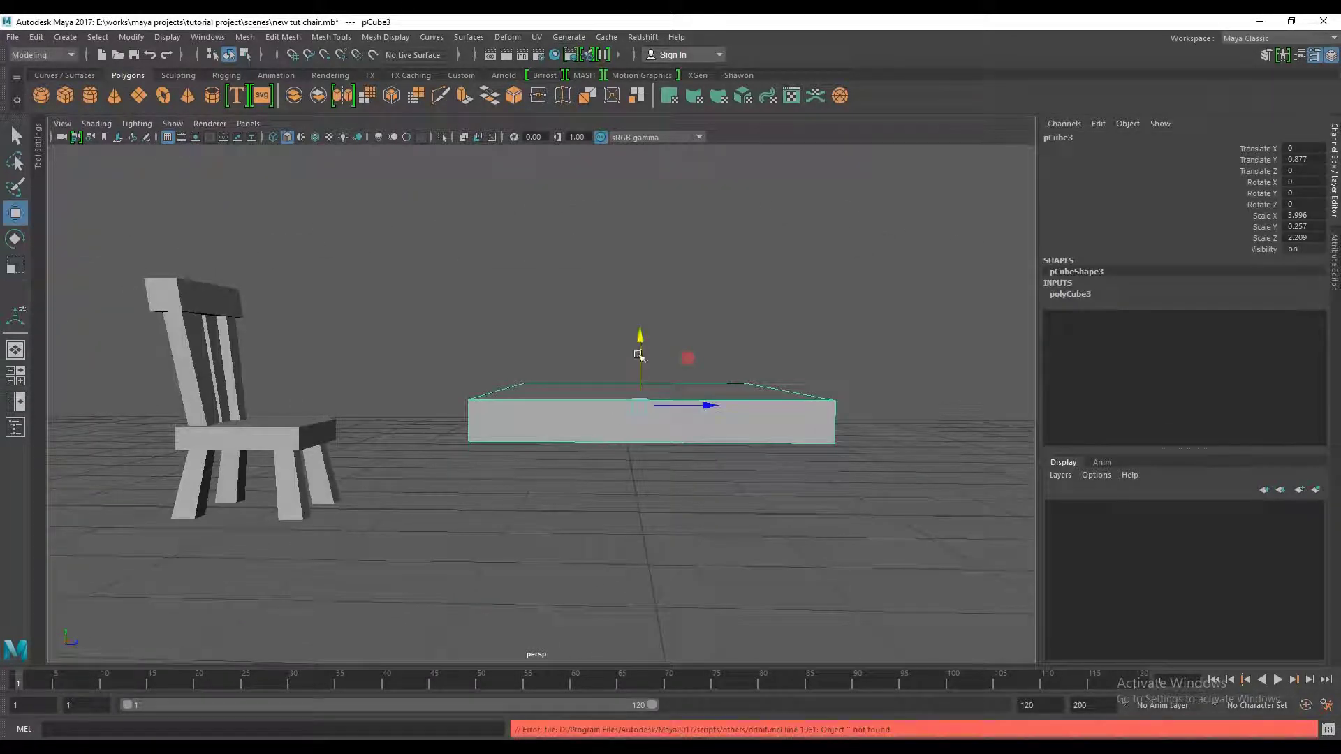
pyautogui.moveTo(640, 342); pyautogui.dragTo(640, 289)
pyautogui.click(568, 263)
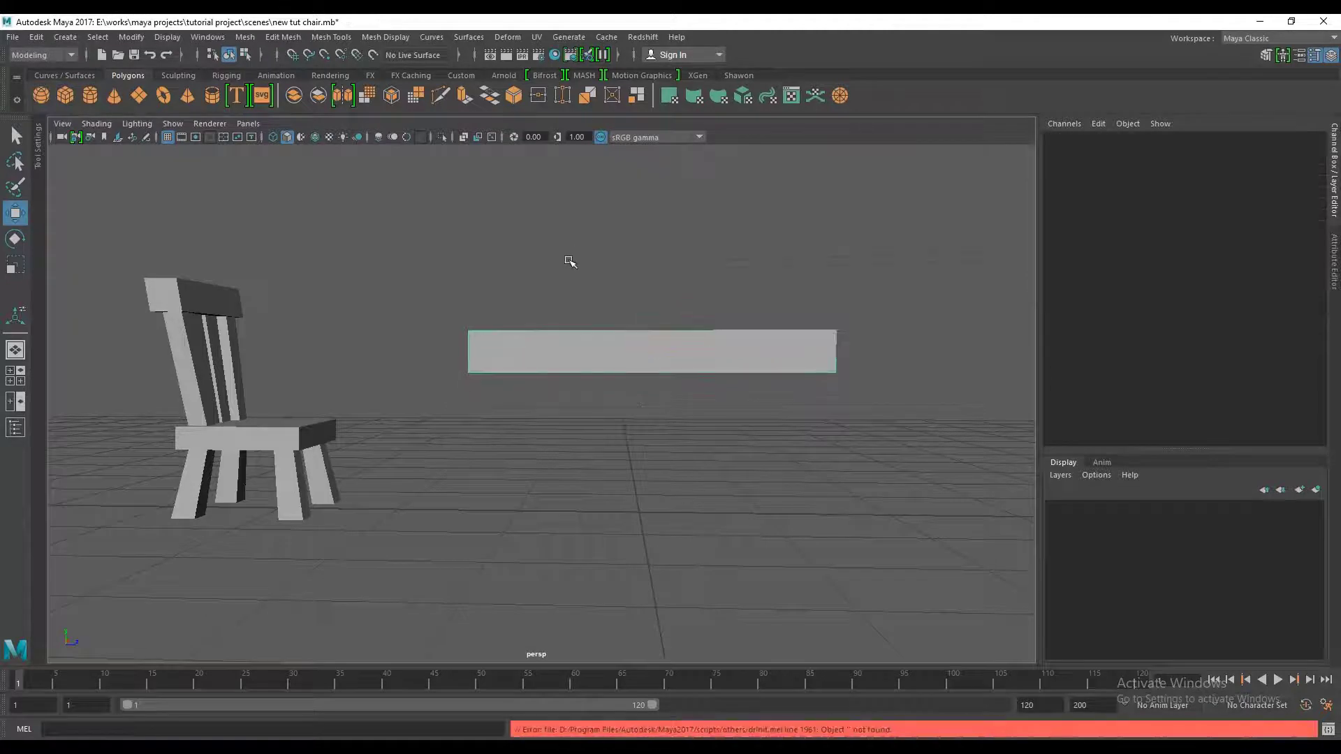
pyautogui.moveTo(568, 263)
pyautogui.keyDown('alt'); pyautogui.mouseDown()
pyautogui.moveTo(727, 296)
pyautogui.moveTo(525, 370)
pyautogui.mouseUp(); pyautogui.keyUp('alt')
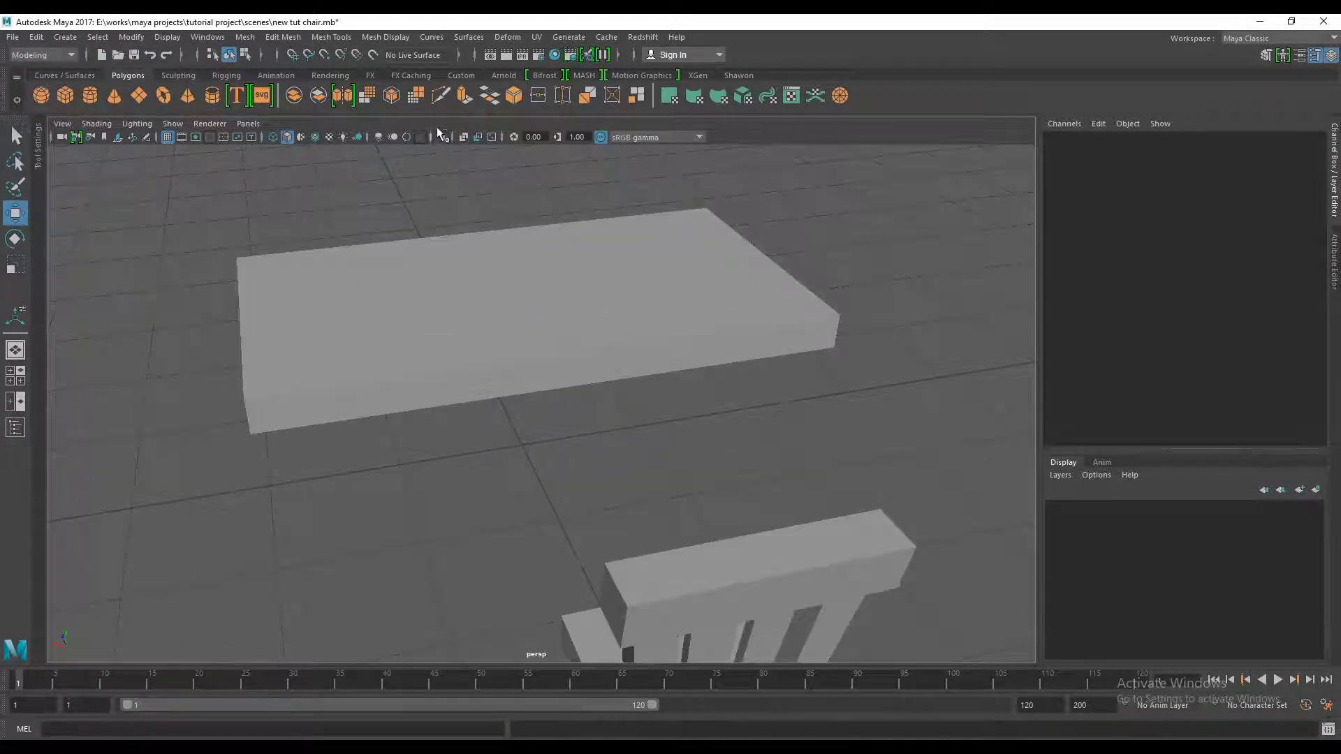
# Slice Multi-Cut edge loops near each side of the slab, framing off its corners
pyautogui.click(444, 100)
pyautogui.moveTo(452, 256)
pyautogui.keyDown('alt'); pyautogui.mouseDown()
pyautogui.moveTo(468, 419)
pyautogui.moveTo(286, 317)
pyautogui.mouseUp(); pyautogui.keyUp('alt')
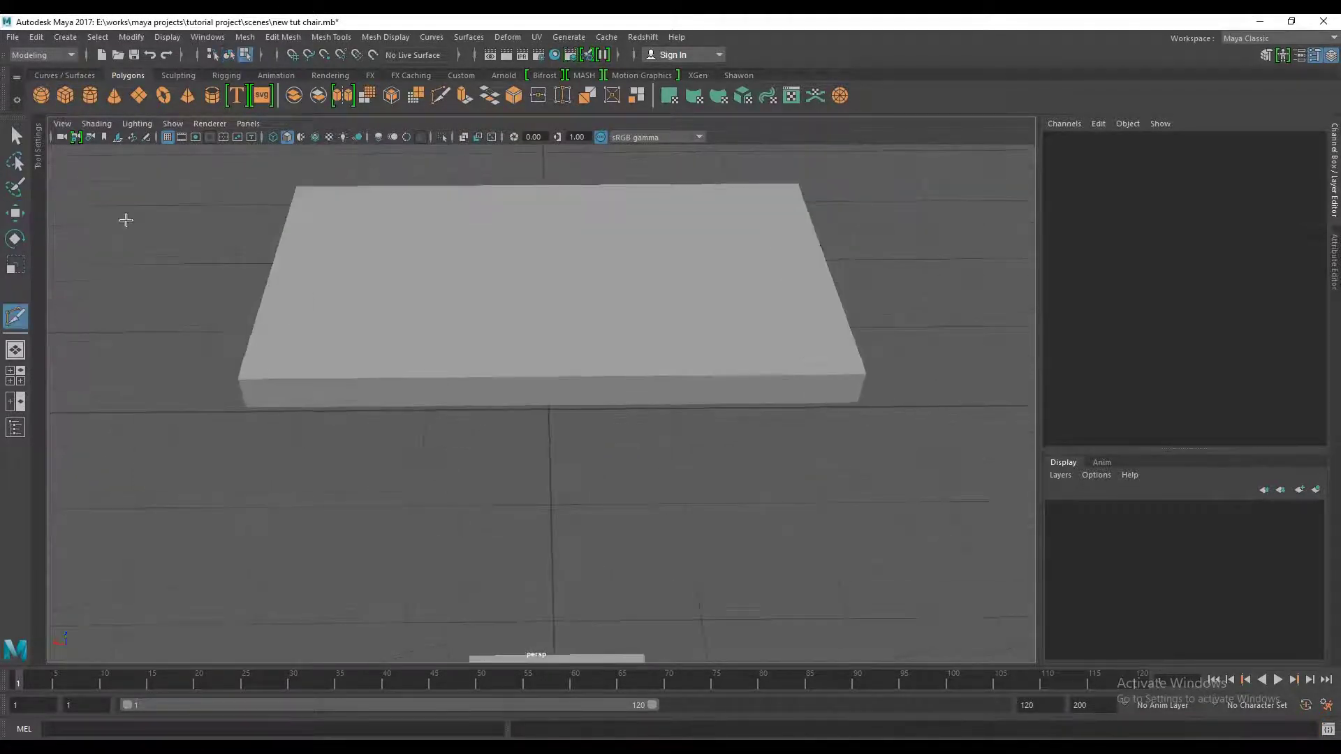
pyautogui.moveTo(422, 296)
pyautogui.keyDown('alt'); pyautogui.mouseDown()
pyautogui.moveTo(515, 323)
pyautogui.moveTo(544, 299)
pyautogui.moveTo(520, 297)
pyautogui.mouseUp(); pyautogui.keyUp('alt')
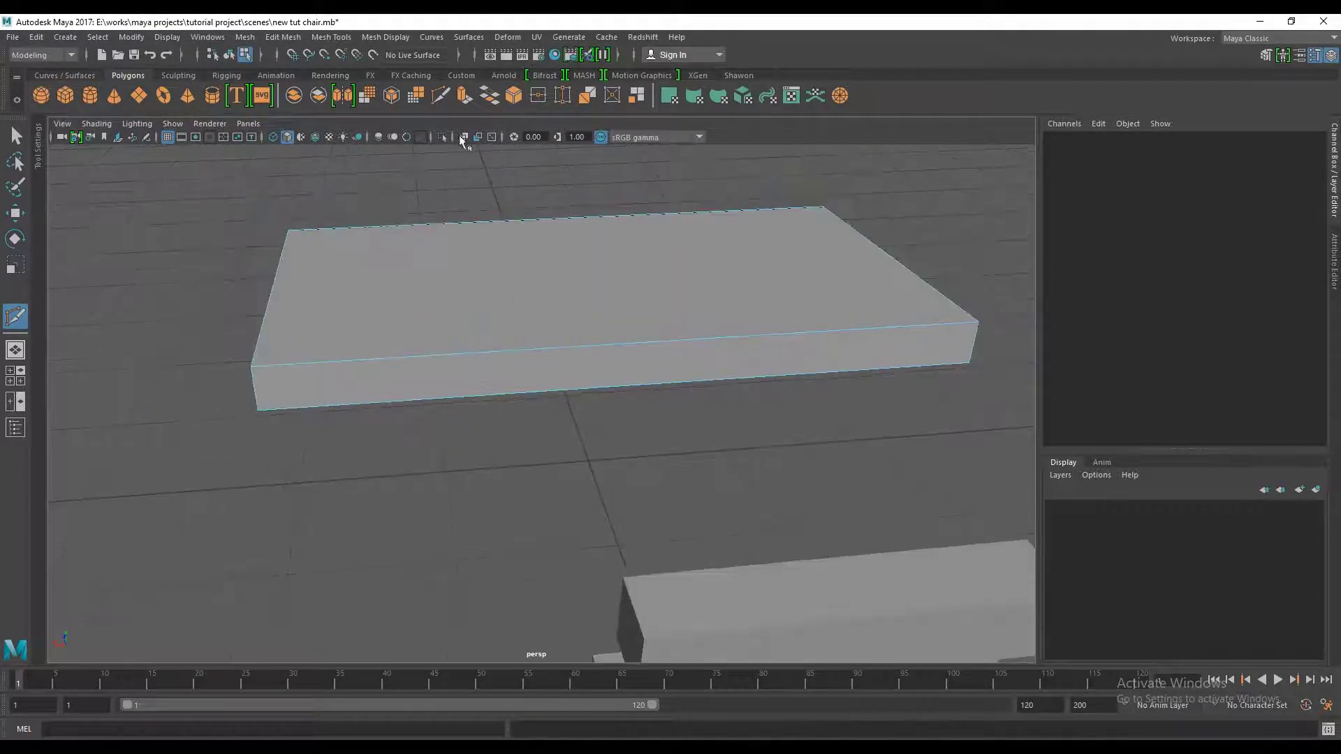
pyautogui.moveTo(391, 265)
pyautogui.keyDown('alt'); pyautogui.mouseDown()
pyautogui.moveTo(434, 290)
pyautogui.moveTo(419, 301)
pyautogui.mouseUp(); pyautogui.keyUp('alt')
pyautogui.click(279, 240)
pyautogui.scroll(5, 391, 329)
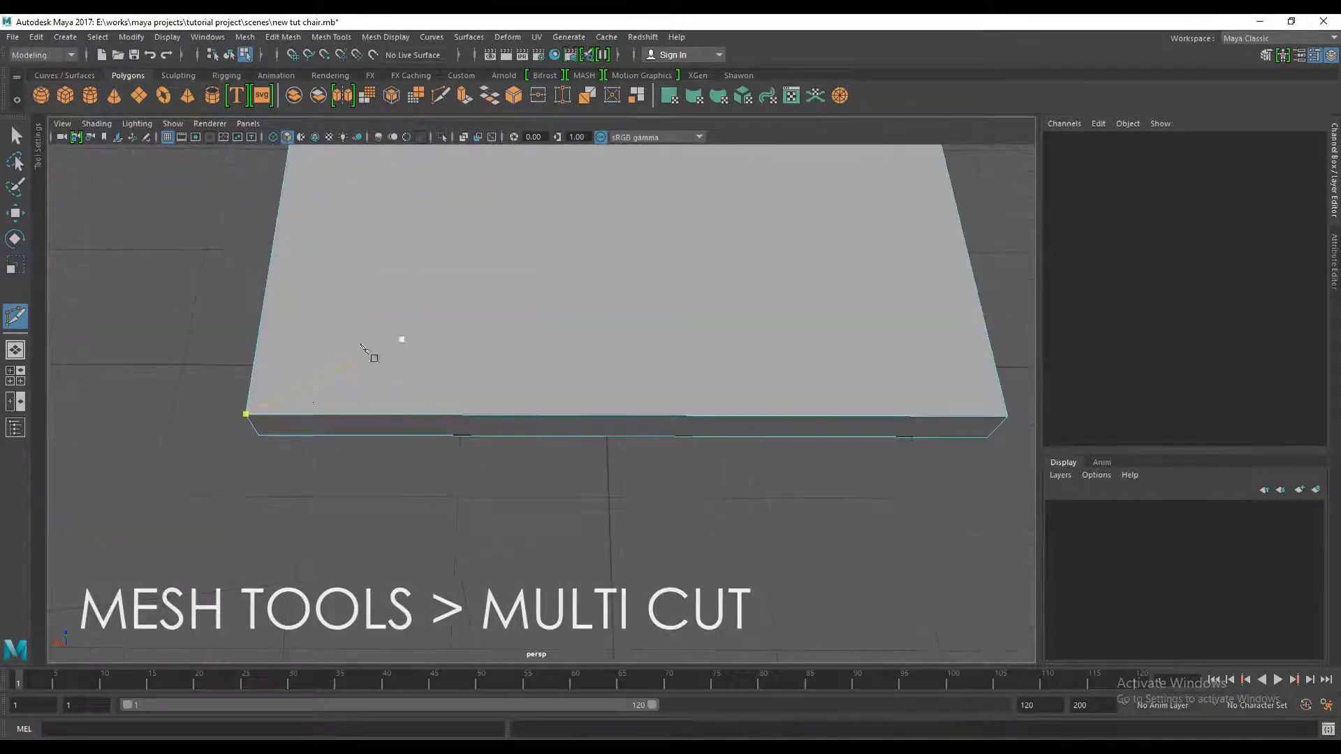
pyautogui.keyDown('ctrl'); pyautogui.click(296, 399); pyautogui.keyUp('ctrl')
pyautogui.moveTo(376, 393)
pyautogui.keyDown('alt'); pyautogui.mouseDown()
pyautogui.moveTo(539, 351)
pyautogui.moveTo(593, 454)
pyautogui.moveTo(524, 419)
pyautogui.moveTo(452, 470)
pyautogui.mouseUp(); pyautogui.keyUp('alt')
pyautogui.moveTo(538, 475)
pyautogui.keyDown('alt'); pyautogui.mouseDown()
pyautogui.moveTo(587, 395)
pyautogui.moveTo(586, 321)
pyautogui.mouseUp(); pyautogui.keyUp('alt')
pyautogui.keyDown('alt'); pyautogui.moveTo(608, 374); pyautogui.dragTo(541, 368); pyautogui.keyUp('alt')
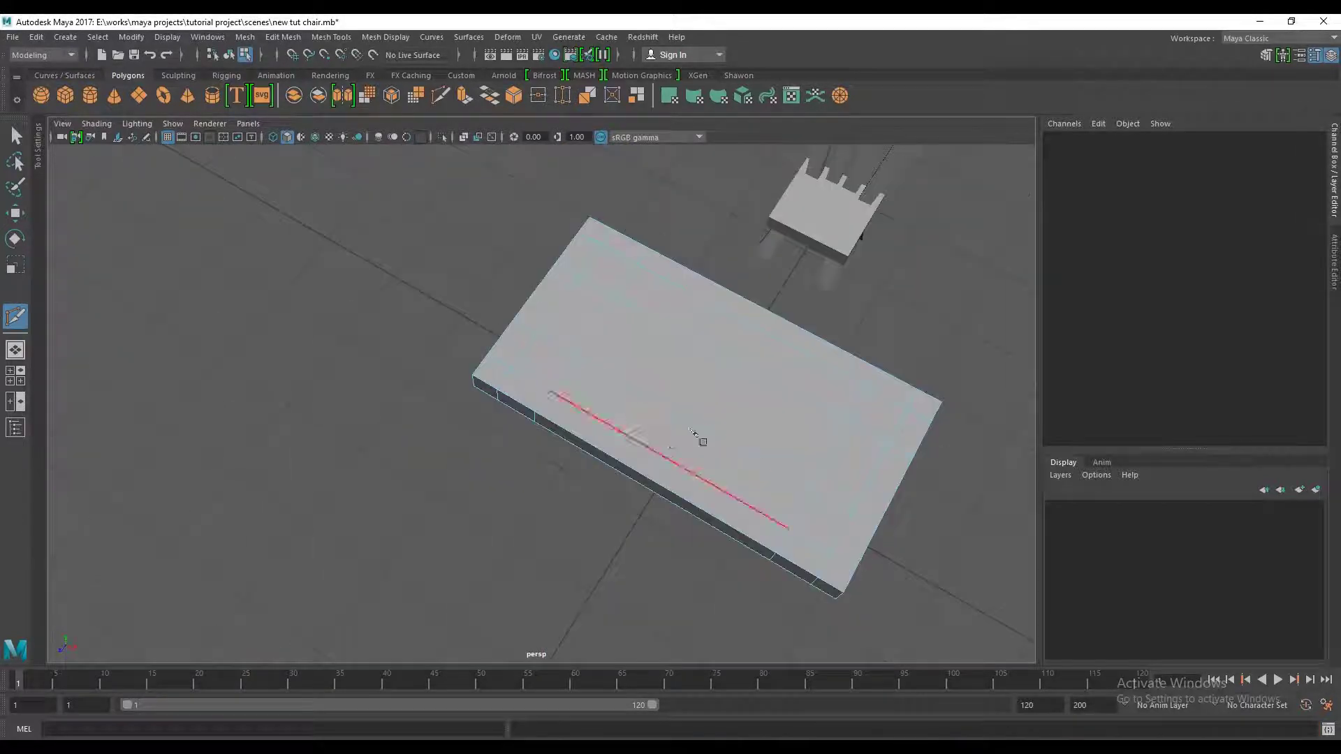
pyautogui.moveTo(697, 437)
pyautogui.keyDown('alt'); pyautogui.mouseDown()
pyautogui.moveTo(605, 365)
pyautogui.moveTo(503, 345)
pyautogui.moveTo(559, 354)
pyautogui.moveTo(590, 329)
pyautogui.moveTo(632, 339)
pyautogui.moveTo(629, 367)
pyautogui.moveTo(463, 393)
pyautogui.mouseUp(); pyautogui.keyUp('alt')
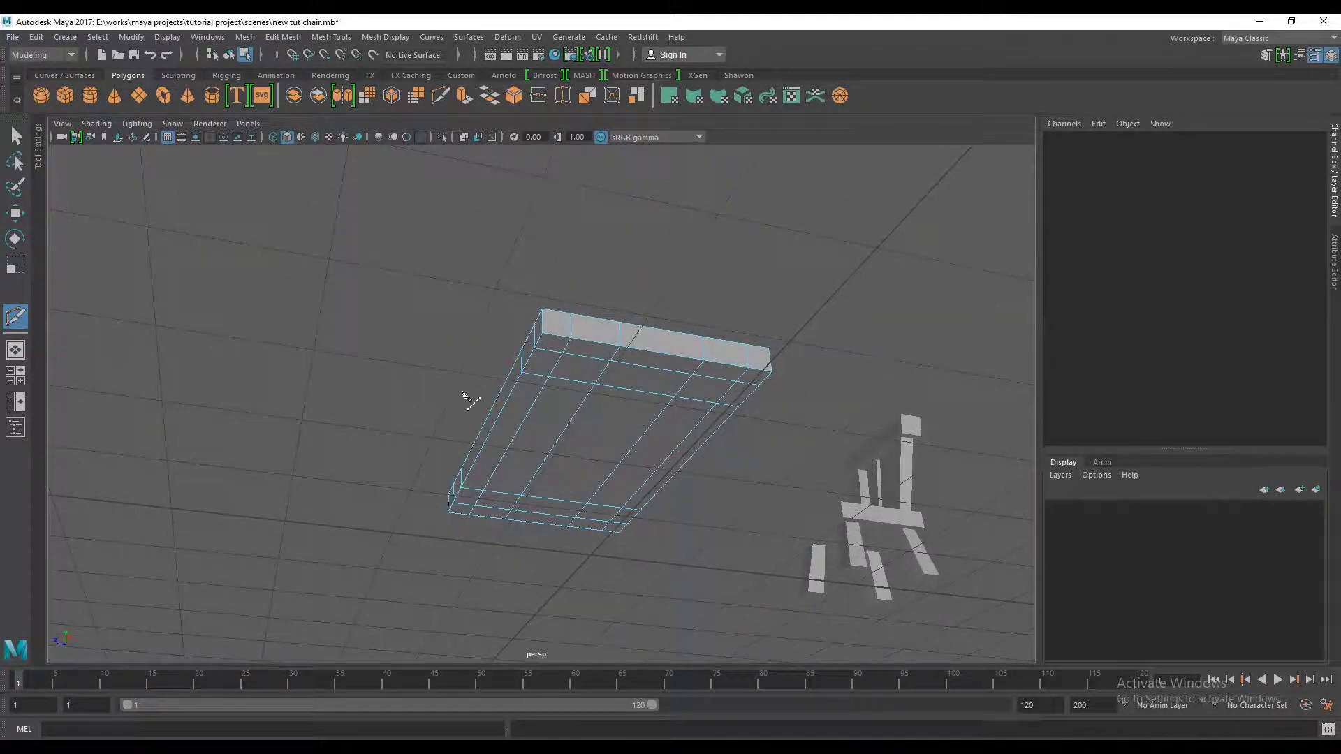
pyautogui.click(22, 211)
# Select the four corner faces on the tabletop's underside
pyautogui.click(587, 368)
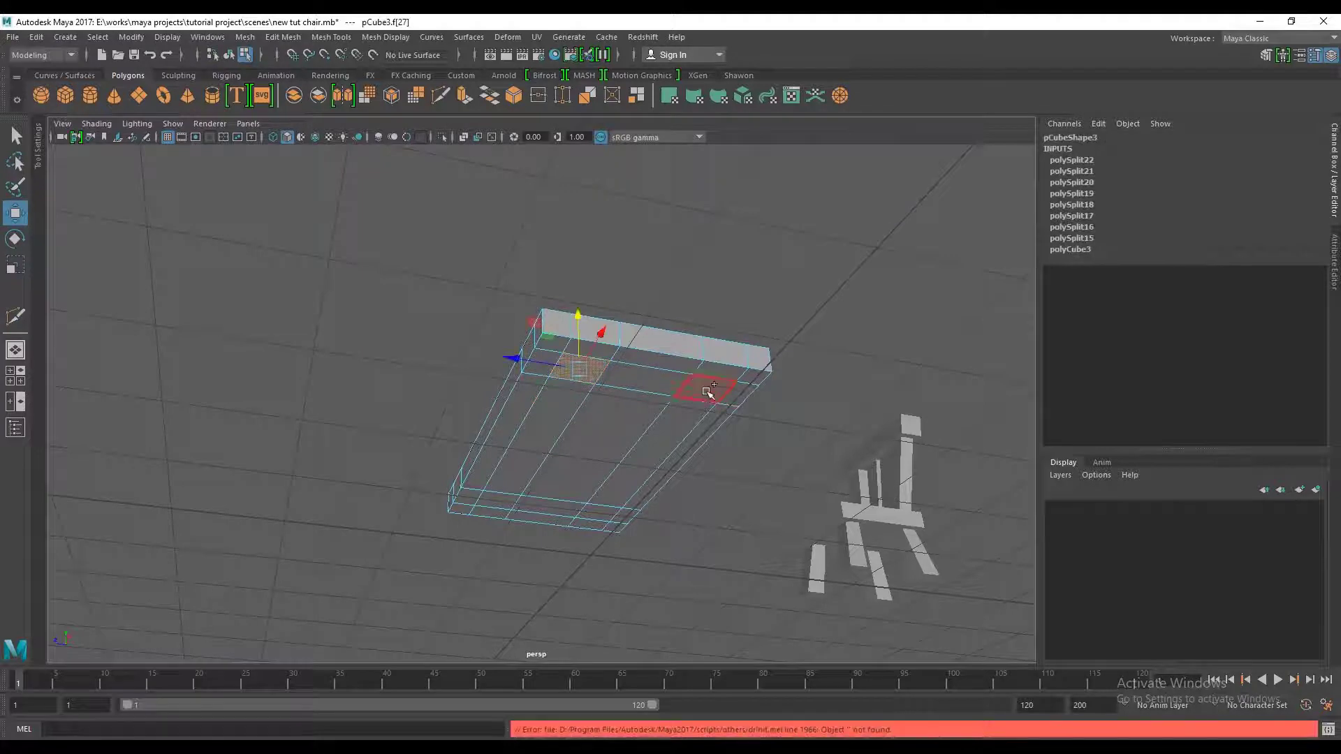
pyautogui.keyDown('shift'); pyautogui.click(704, 387); pyautogui.keyUp('shift')
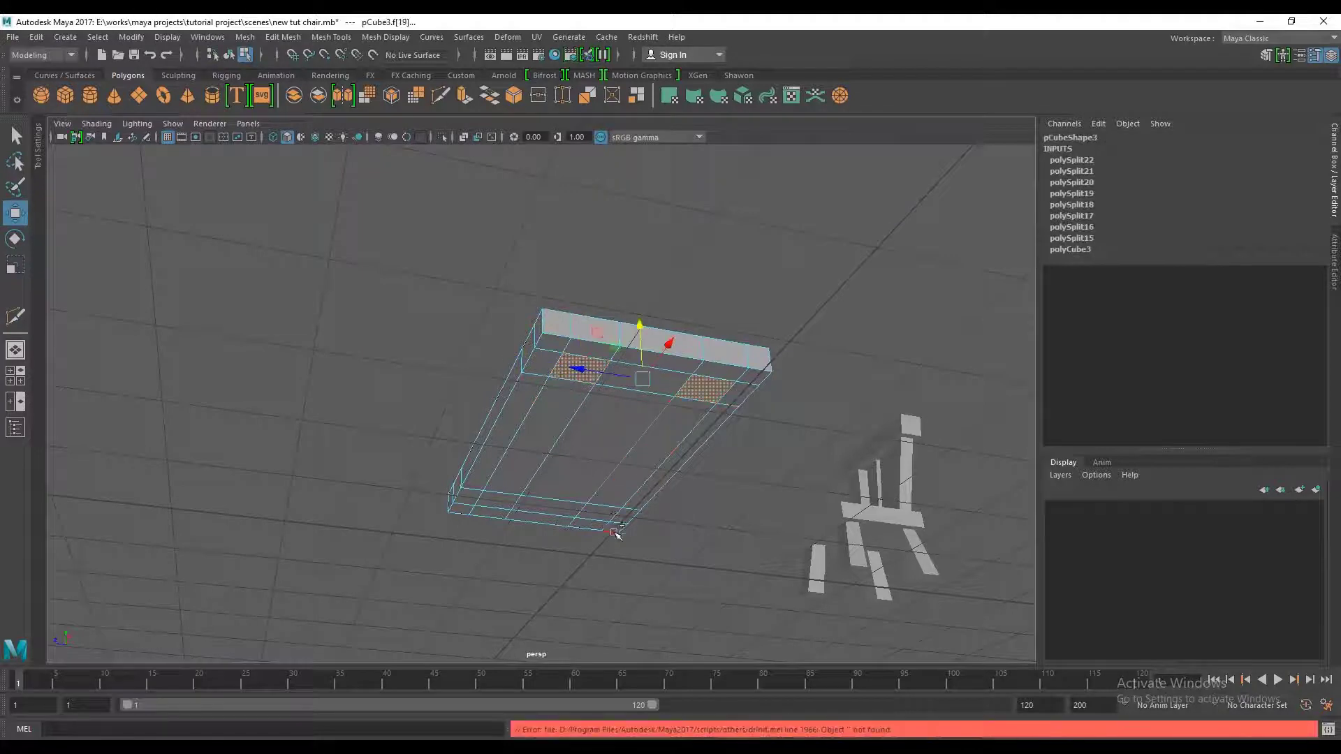
pyautogui.click(748, 278)
pyautogui.click(705, 387)
pyautogui.keyDown('shift'); pyautogui.click(575, 363); pyautogui.keyUp('shift')
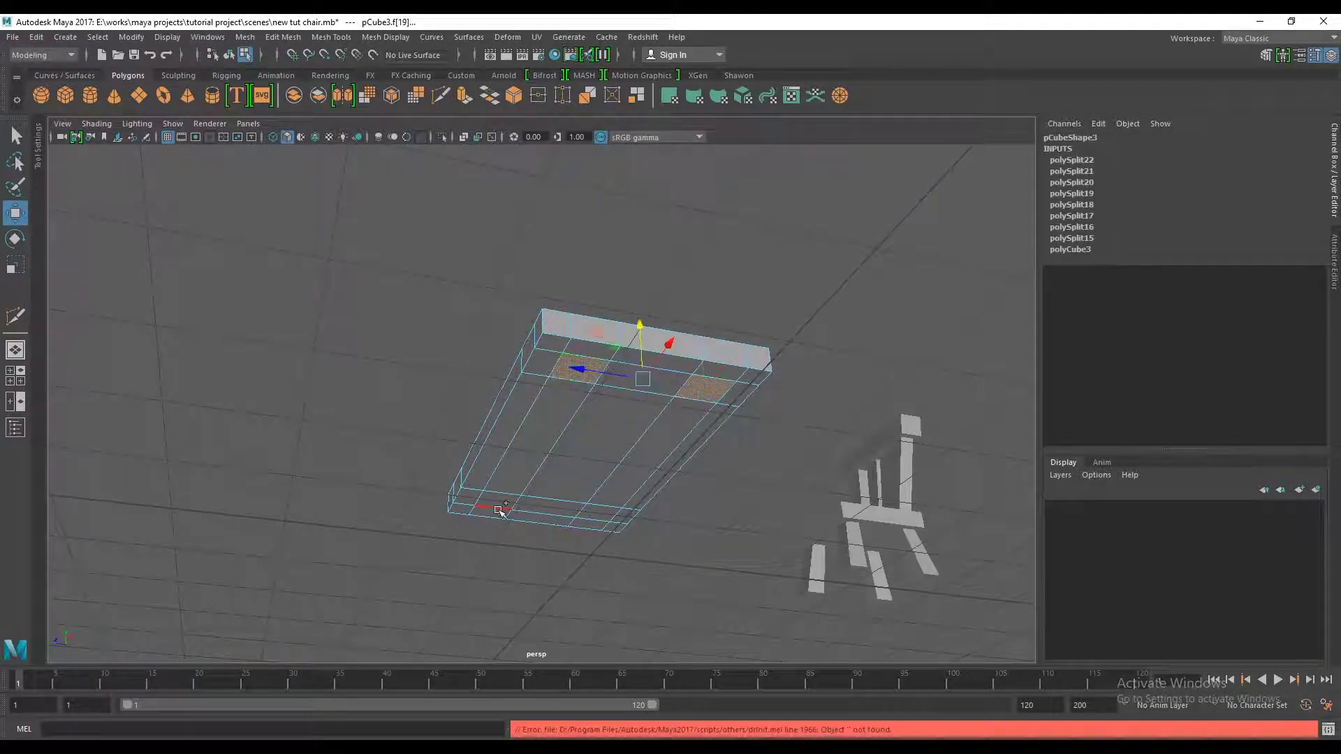
pyautogui.keyDown('shift'); pyautogui.click(497, 500); pyautogui.keyUp('shift')
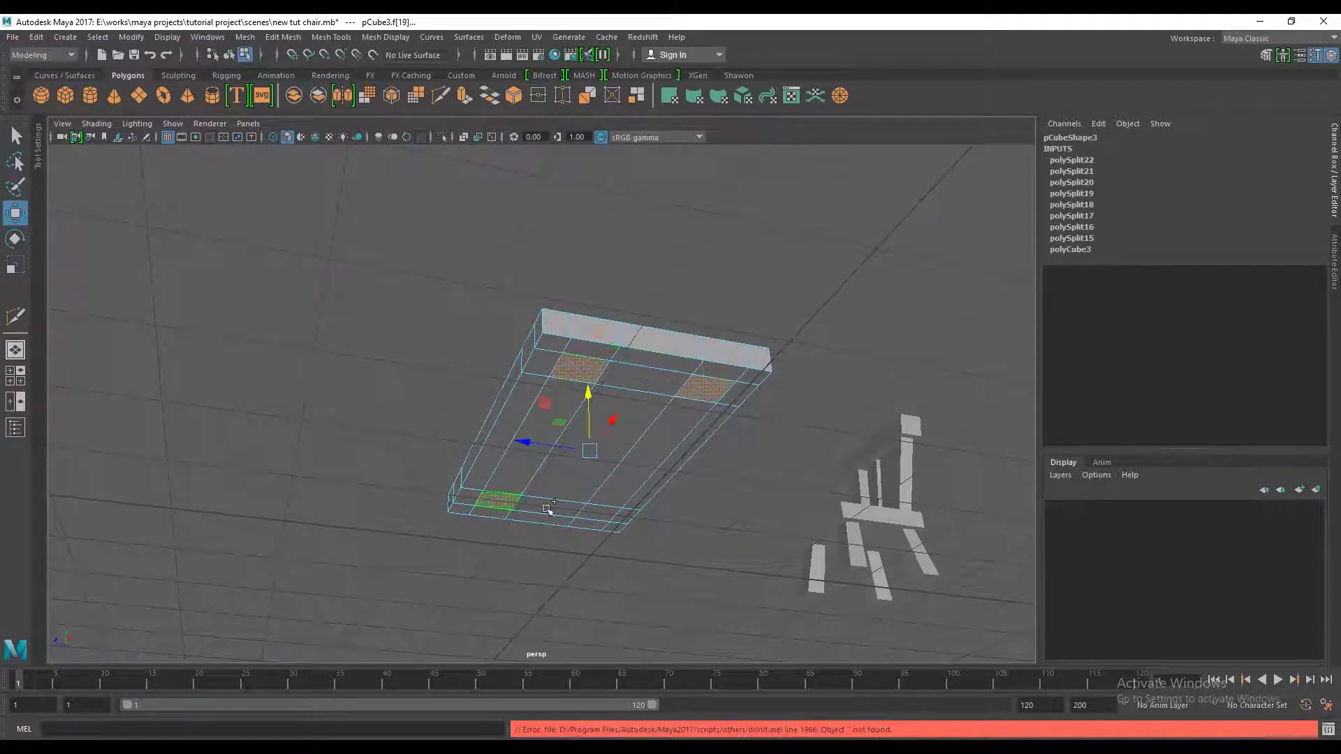
pyautogui.keyDown('shift'); pyautogui.click(602, 515); pyautogui.keyUp('shift')
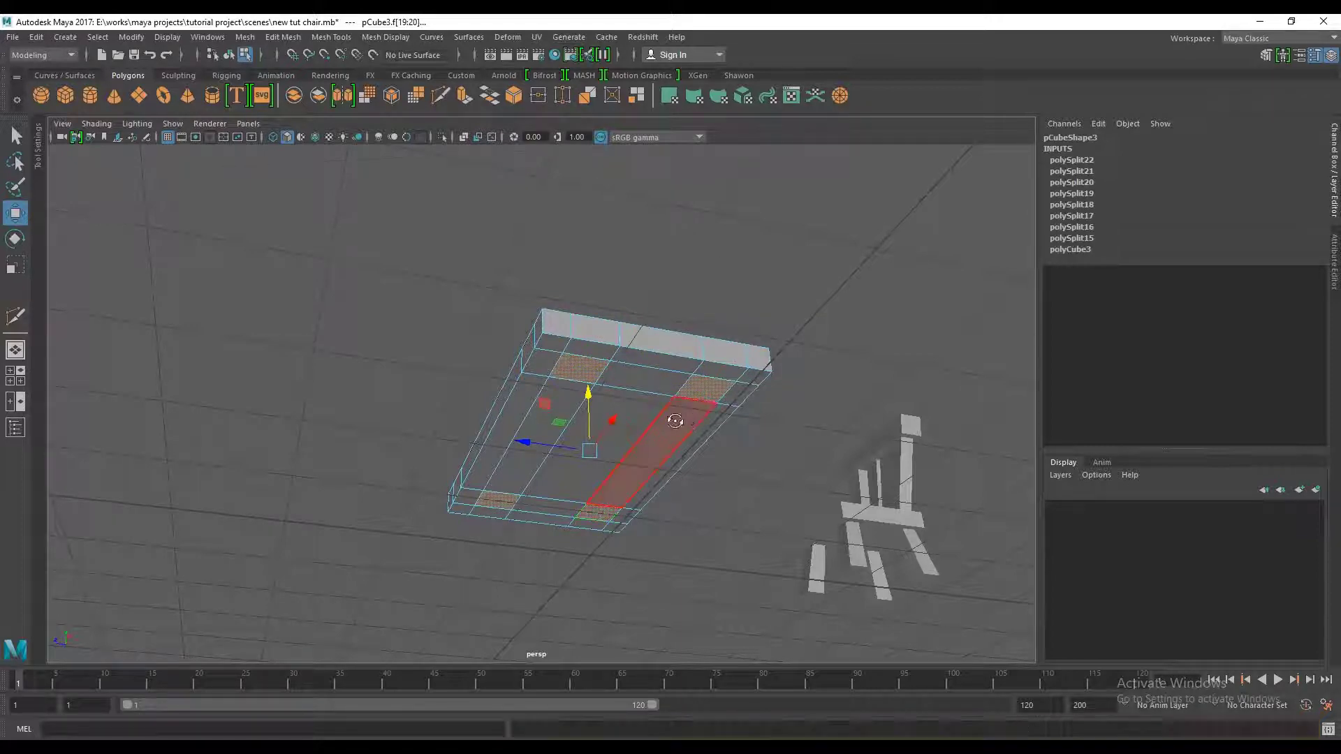
pyautogui.keyDown('alt'); pyautogui.moveTo(602, 515); pyautogui.dragTo(545, 245); pyautogui.keyUp('alt')
# Extrude the corner faces down about 1.246 units into four legs
pyautogui.click(465, 98)
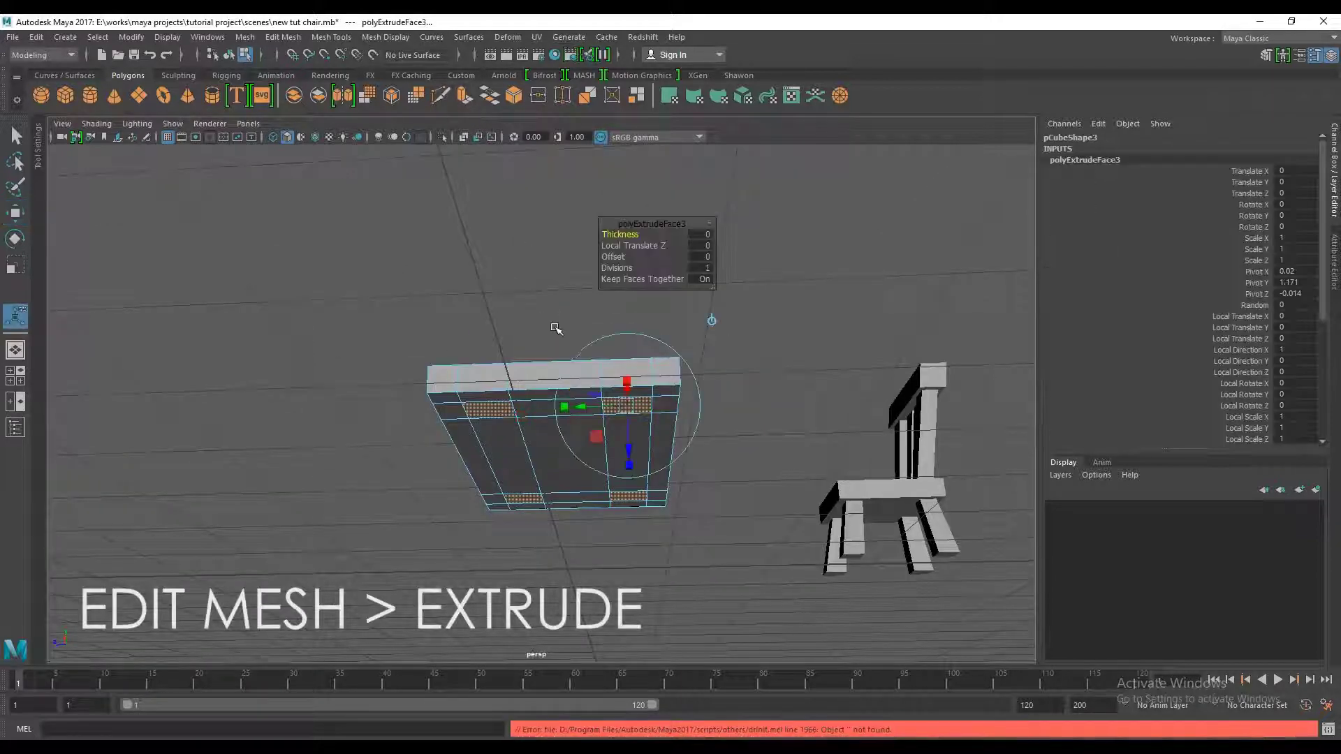
pyautogui.keyDown('alt'); pyautogui.moveTo(554, 329); pyautogui.dragTo(692, 525); pyautogui.keyUp('alt')
pyautogui.moveTo(698, 475)
pyautogui.mouseDown()
pyautogui.moveTo(711, 549)
pyautogui.moveTo(628, 599)
pyautogui.moveTo(581, 578)
pyautogui.moveTo(620, 552)
pyautogui.moveTo(640, 638)
pyautogui.moveTo(637, 568)
pyautogui.moveTo(559, 569)
pyautogui.mouseUp()
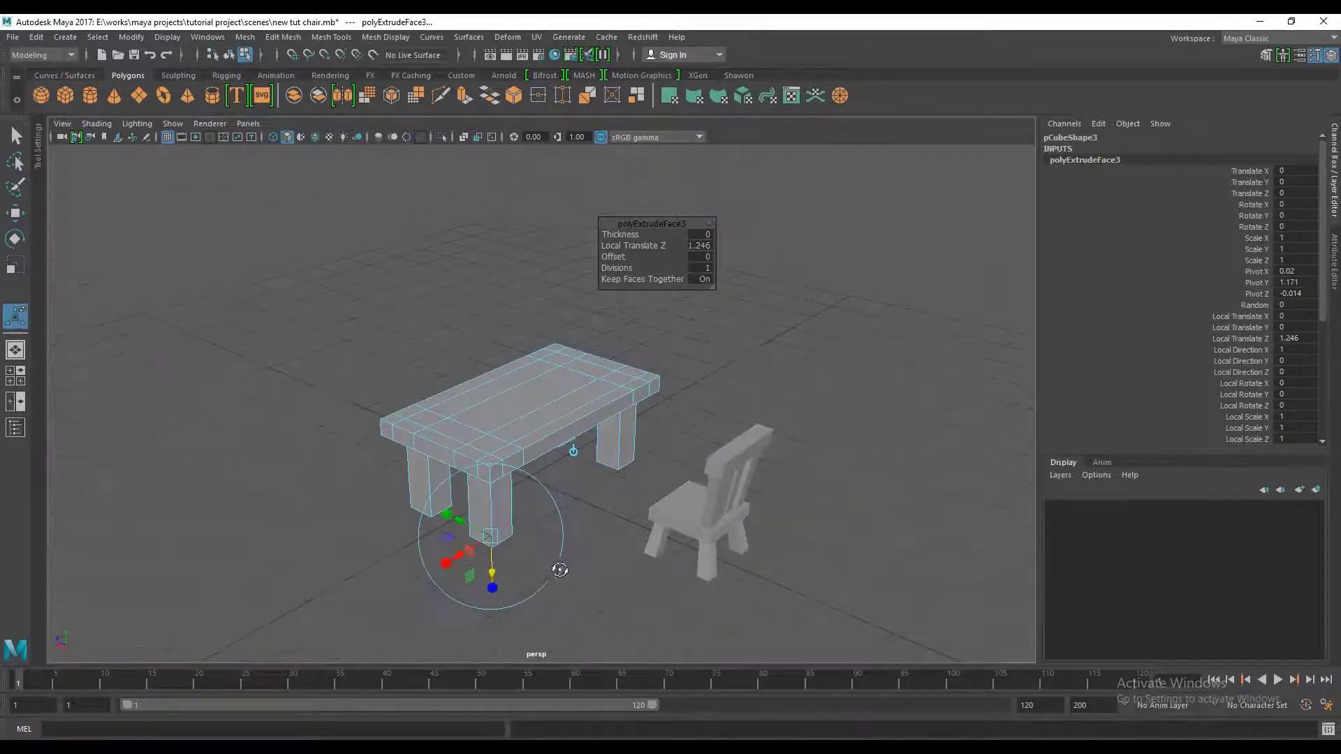
pyautogui.click(418, 200)
pyautogui.scroll(3, 544, 384)
pyautogui.keyDown('alt'); pyautogui.moveTo(540, 419); pyautogui.dragTo(410, 425); pyautogui.keyUp('alt')
pyautogui.moveTo(410, 426)
pyautogui.keyDown('alt'); pyautogui.mouseDown(button='right')
pyautogui.moveTo(638, 477)
pyautogui.moveTo(652, 419)
pyautogui.mouseUp(button='right'); pyautogui.keyUp('alt')
pyautogui.keyDown('alt'); pyautogui.moveTo(652, 419); pyautogui.dragTo(685, 425); pyautogui.keyUp('alt')
pyautogui.keyDown('alt'); pyautogui.moveTo(685, 425); pyautogui.dragTo(638, 438, button='right'); pyautogui.keyUp('alt')
pyautogui.moveTo(637, 438)
pyautogui.keyDown('alt'); pyautogui.mouseDown()
pyautogui.moveTo(594, 419)
pyautogui.moveTo(626, 482)
pyautogui.moveTo(590, 442)
pyautogui.moveTo(602, 423)
pyautogui.mouseUp(); pyautogui.keyUp('alt')
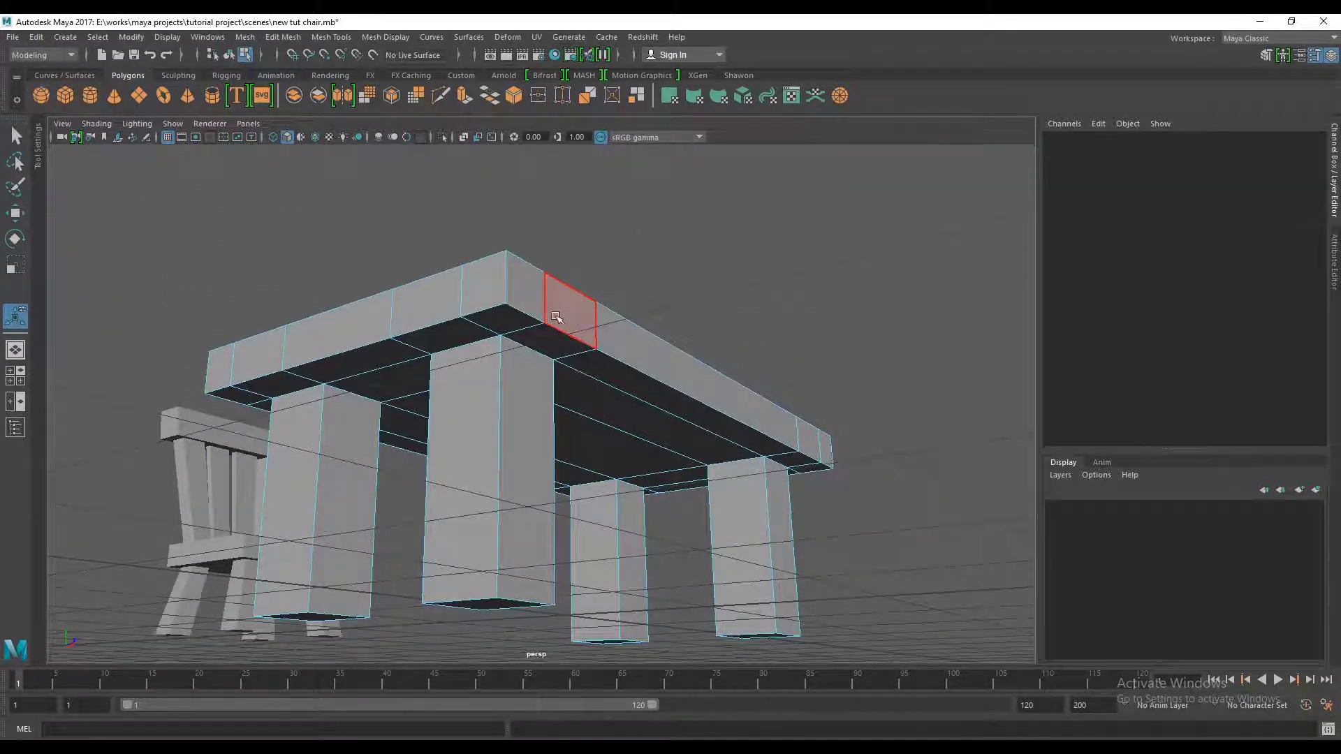
# Orbit beneath the table and switch to edge selection mode
pyautogui.moveTo(512, 290)
pyautogui.keyDown('alt'); pyautogui.mouseDown()
pyautogui.moveTo(551, 312)
pyautogui.moveTo(559, 488)
pyautogui.mouseUp(); pyautogui.keyUp('alt')
pyautogui.keyDown('alt'); pyautogui.moveTo(560, 488); pyautogui.dragTo(628, 521, button='right'); pyautogui.keyUp('alt')
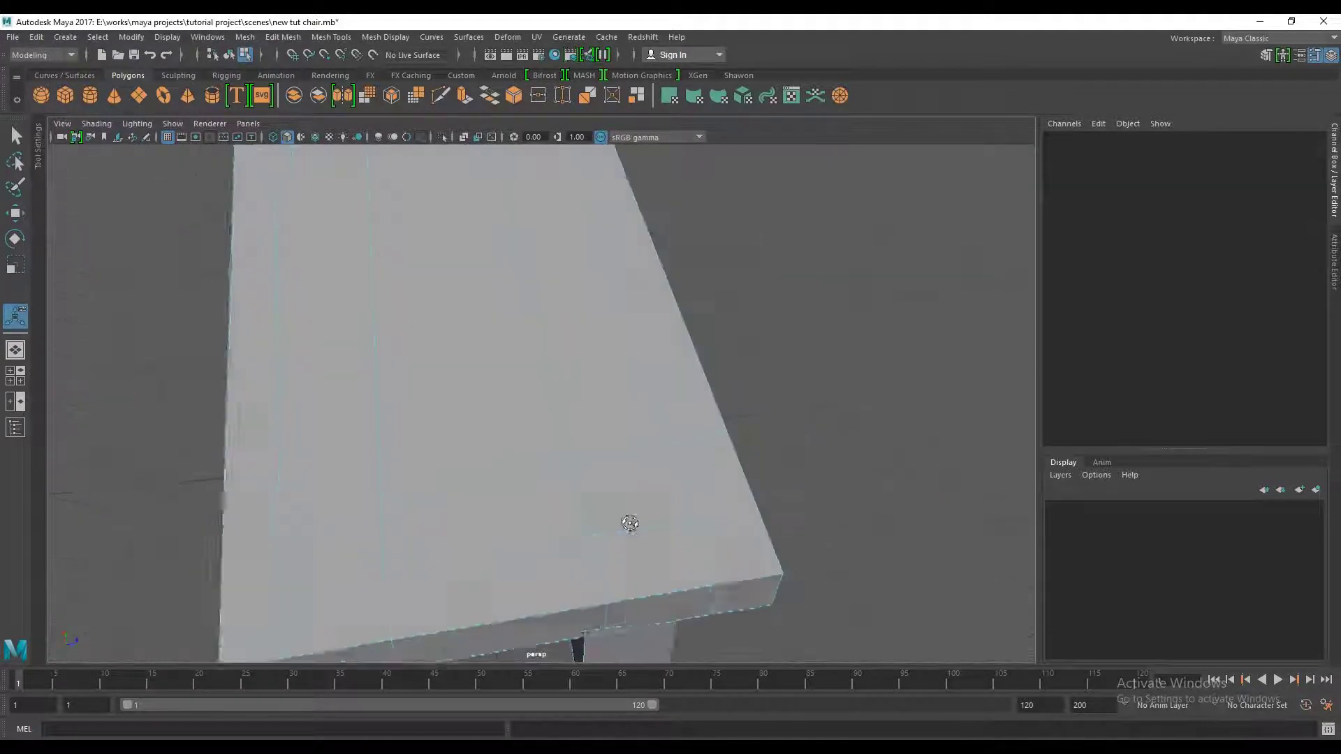
pyautogui.keyDown('alt'); pyautogui.moveTo(629, 521); pyautogui.dragTo(648, 473); pyautogui.keyUp('alt')
pyautogui.moveTo(694, 521)
pyautogui.keyDown('alt'); pyautogui.mouseDown()
pyautogui.moveTo(673, 494)
pyautogui.moveTo(658, 406)
pyautogui.moveTo(663, 297)
pyautogui.mouseUp(); pyautogui.keyUp('alt')
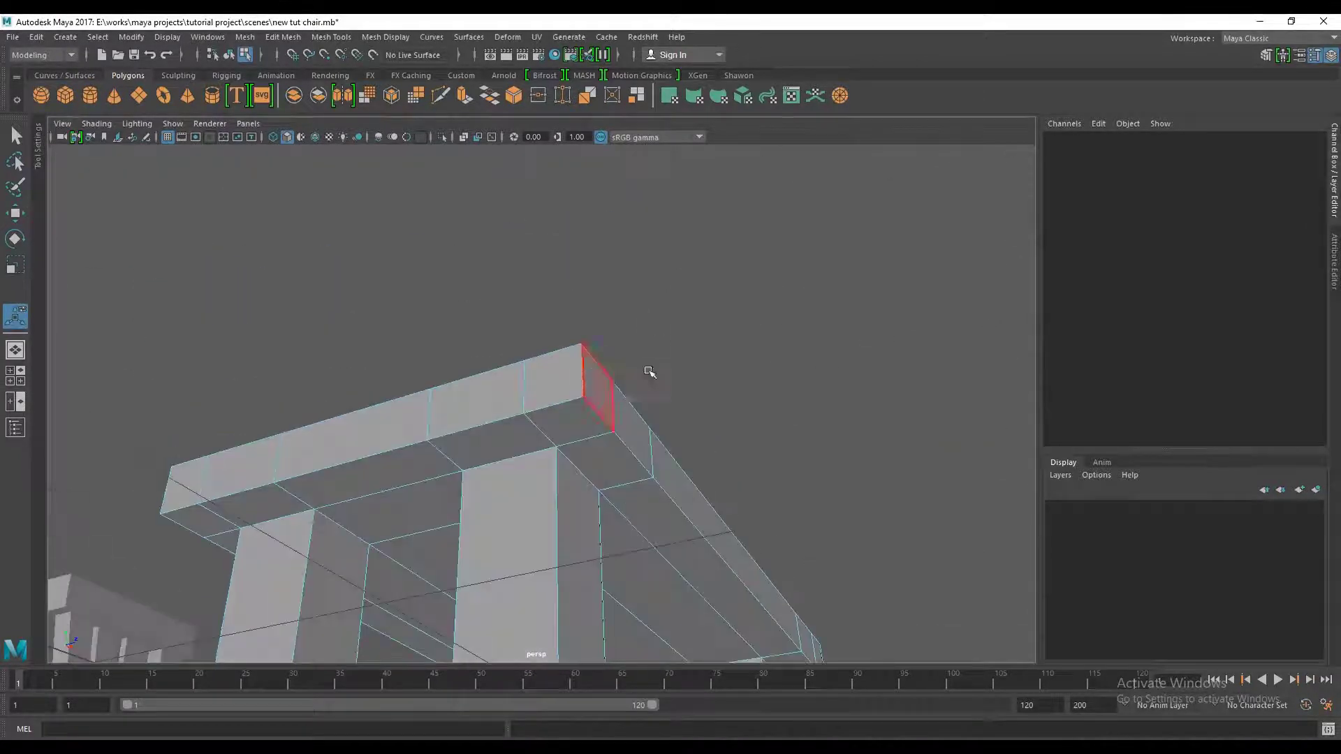
pyautogui.rightClick(585, 377)
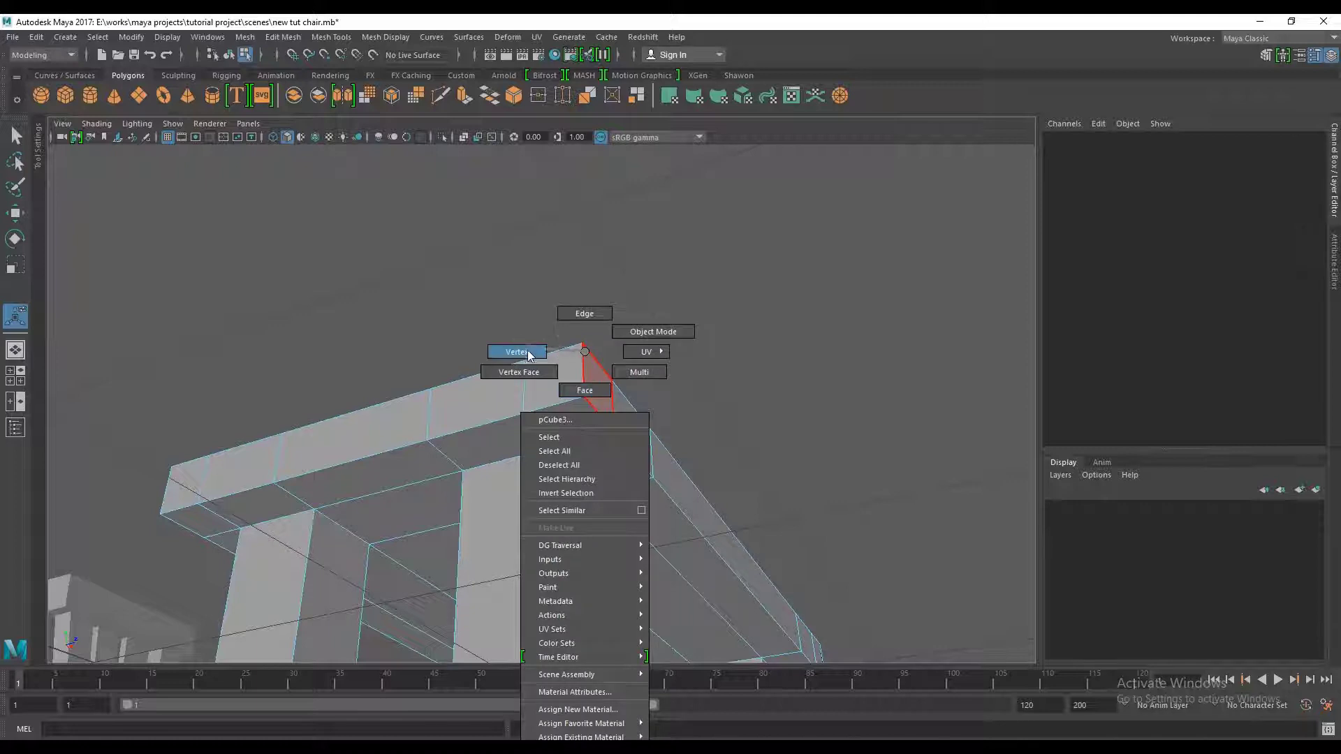
pyautogui.click(567, 313)
pyautogui.keyDown('alt'); pyautogui.moveTo(567, 313); pyautogui.dragTo(651, 396); pyautogui.keyUp('alt')
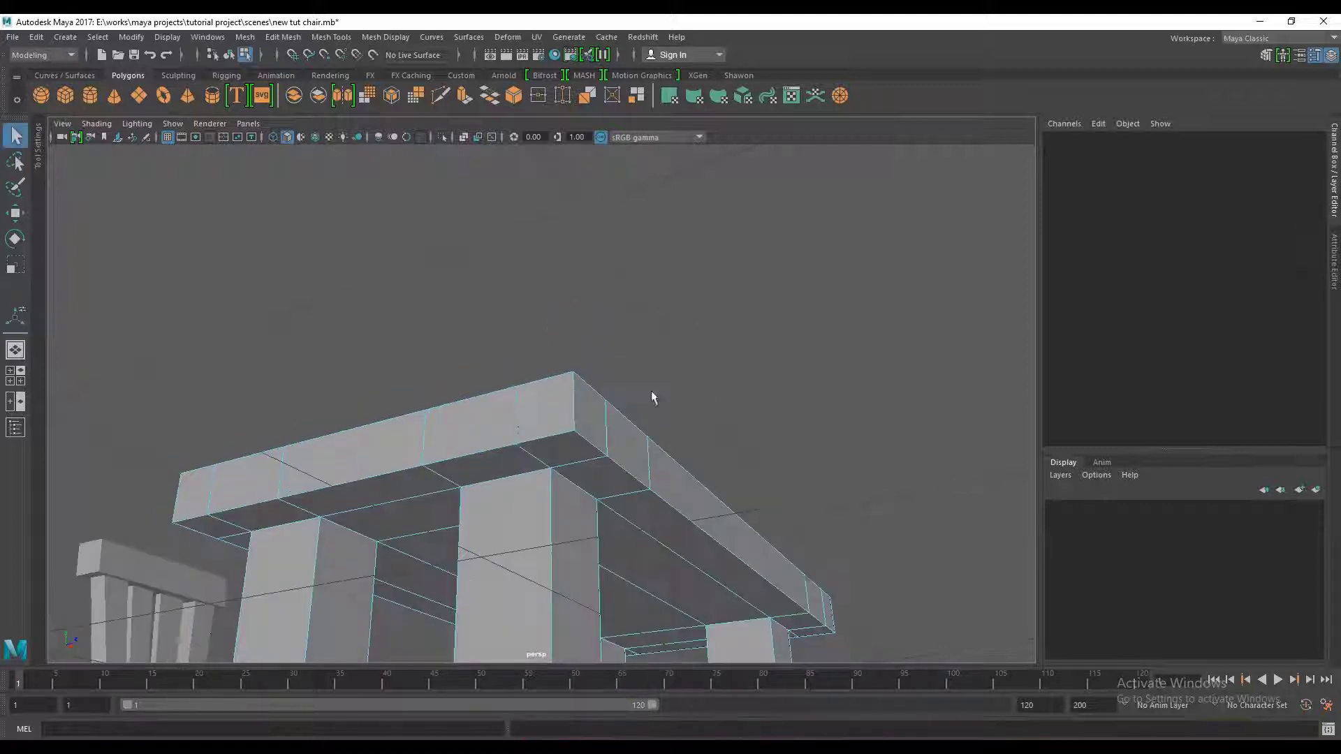
# Select the tabletop's vertical corner edge
pyautogui.click(571, 403)
pyautogui.moveTo(605, 443)
pyautogui.keyDown('alt'); pyautogui.mouseDown()
pyautogui.moveTo(577, 419)
pyautogui.moveTo(553, 509)
pyautogui.moveTo(546, 472)
pyautogui.moveTo(568, 404)
pyautogui.moveTo(569, 449)
pyautogui.moveTo(593, 470)
pyautogui.moveTo(585, 439)
pyautogui.mouseUp(); pyautogui.keyUp('alt')
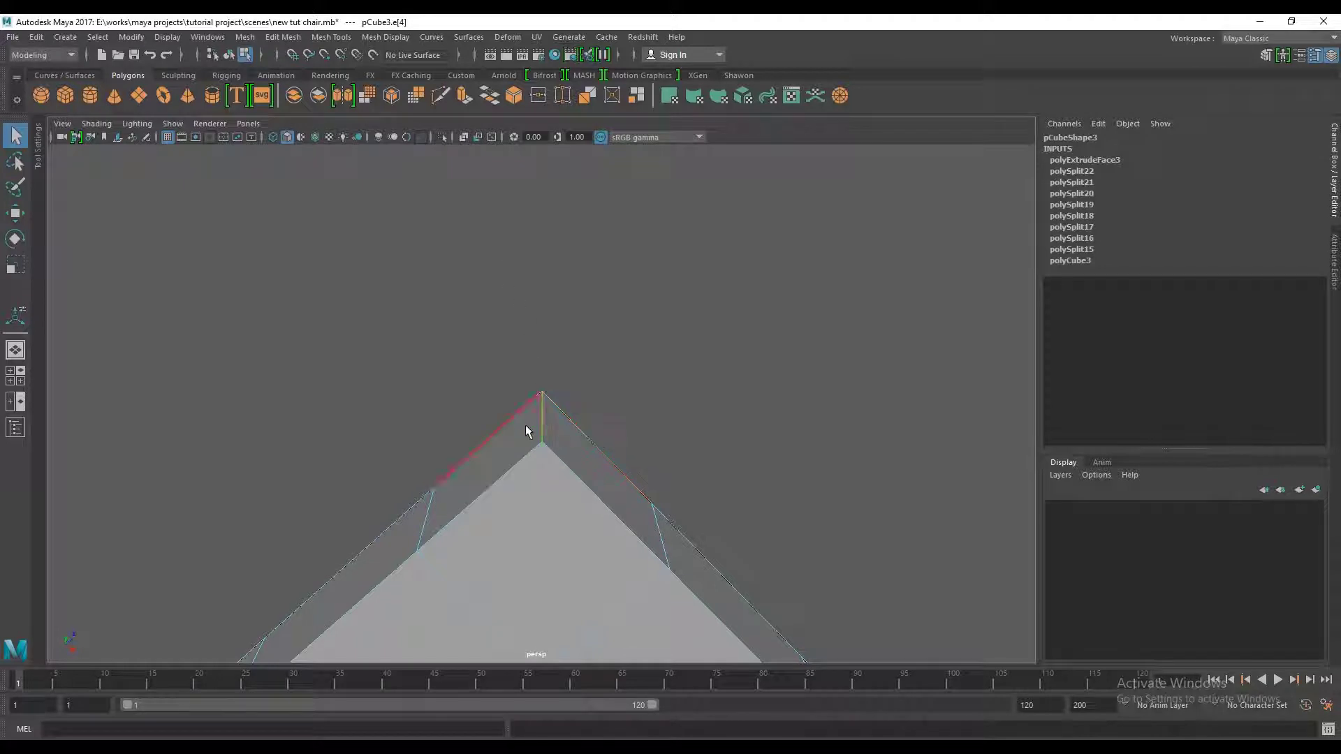
pyautogui.click(577, 340)
pyautogui.click(542, 419)
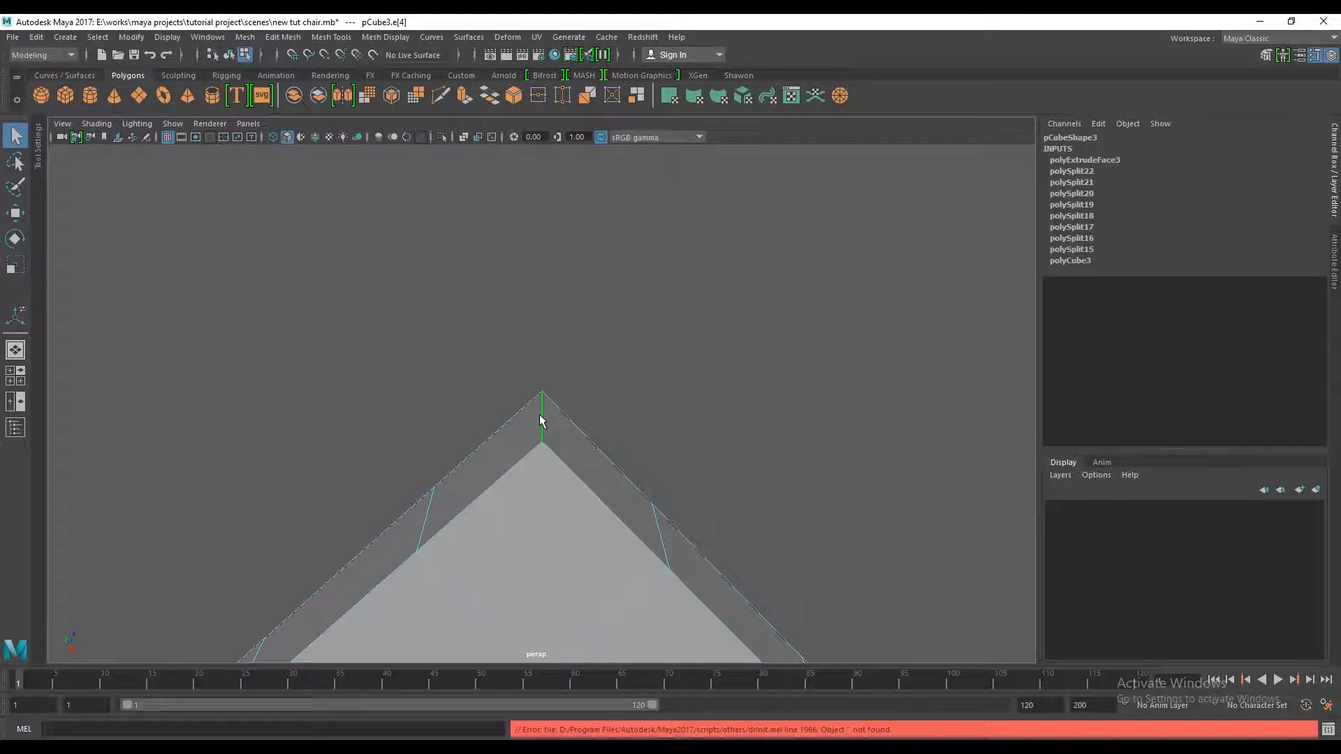
pyautogui.click(270, 39)
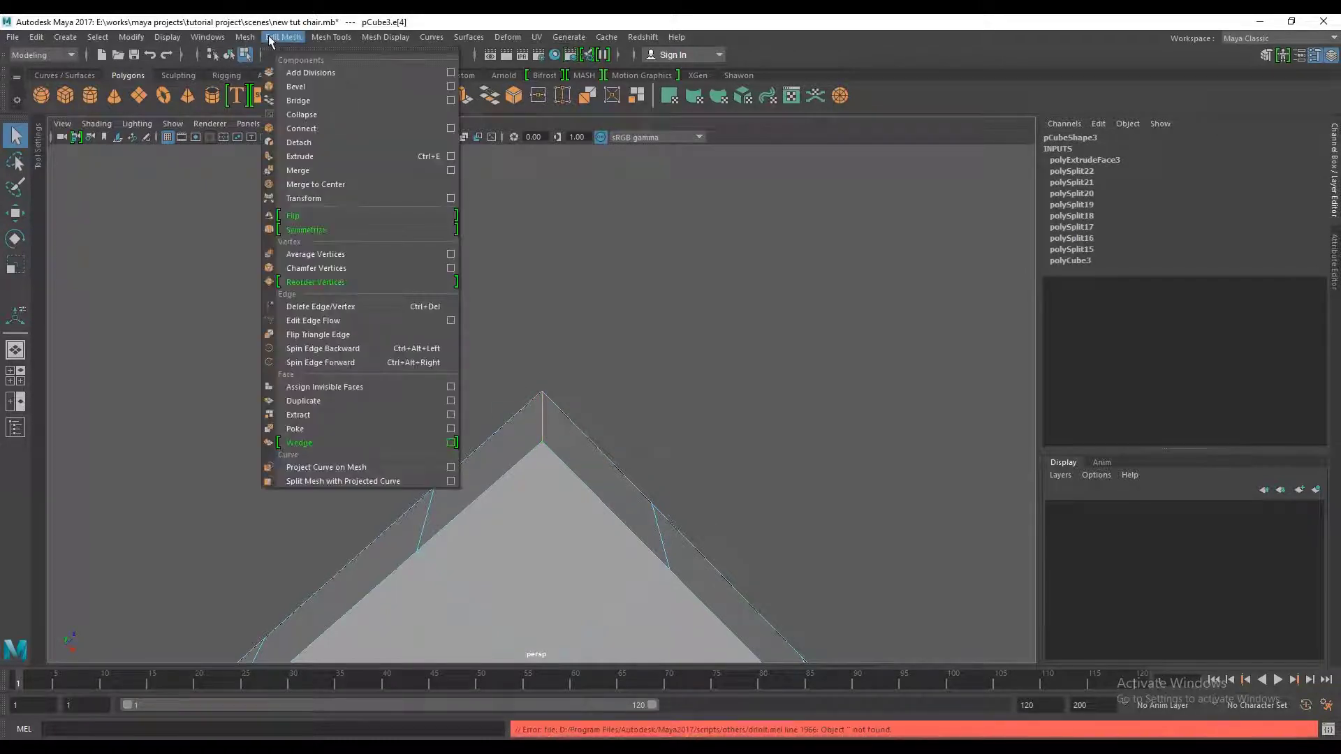
# Bevel the tabletop corner edge with Fraction 0.6 and 8 segments
pyautogui.click(336, 85)
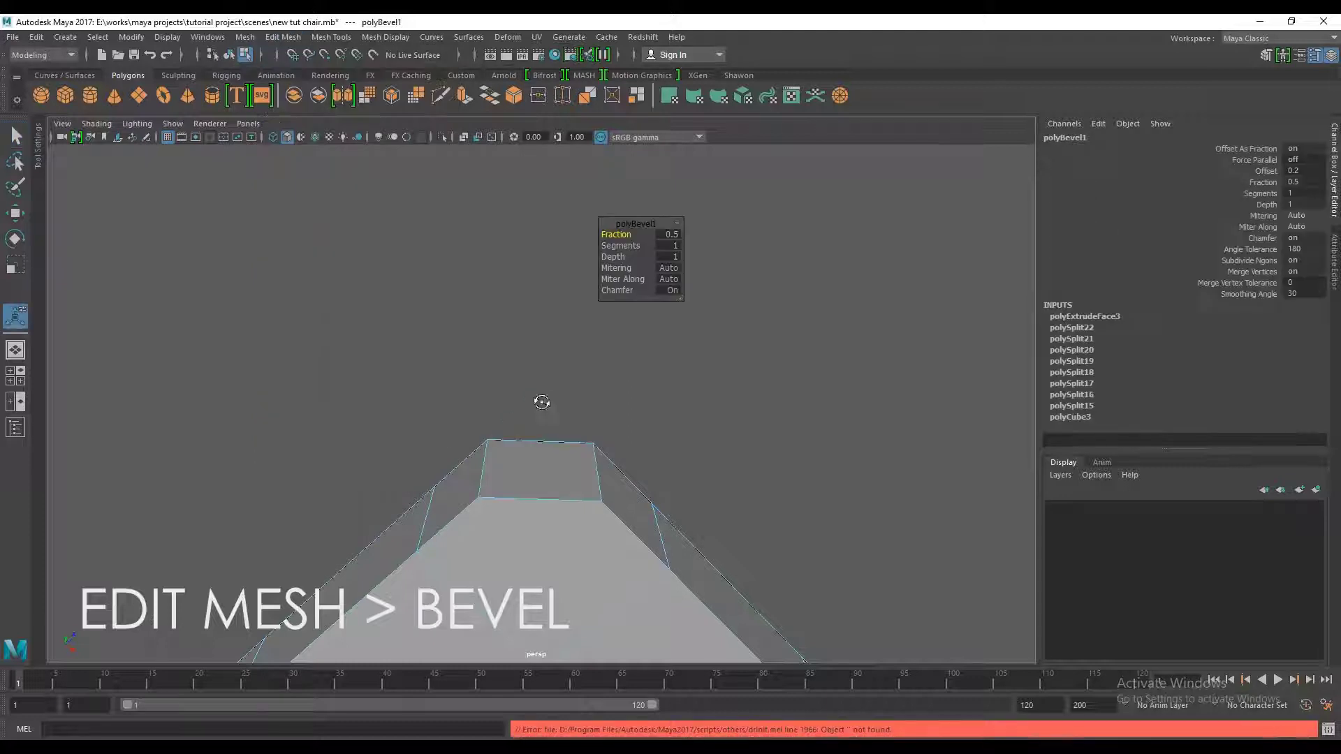
pyautogui.moveTo(540, 425)
pyautogui.keyDown('alt'); pyautogui.mouseDown()
pyautogui.moveTo(581, 454)
pyautogui.moveTo(569, 512)
pyautogui.moveTo(581, 498)
pyautogui.moveTo(551, 479)
pyautogui.moveTo(559, 489)
pyautogui.moveTo(447, 443)
pyautogui.moveTo(522, 475)
pyautogui.mouseUp(); pyautogui.keyUp('alt')
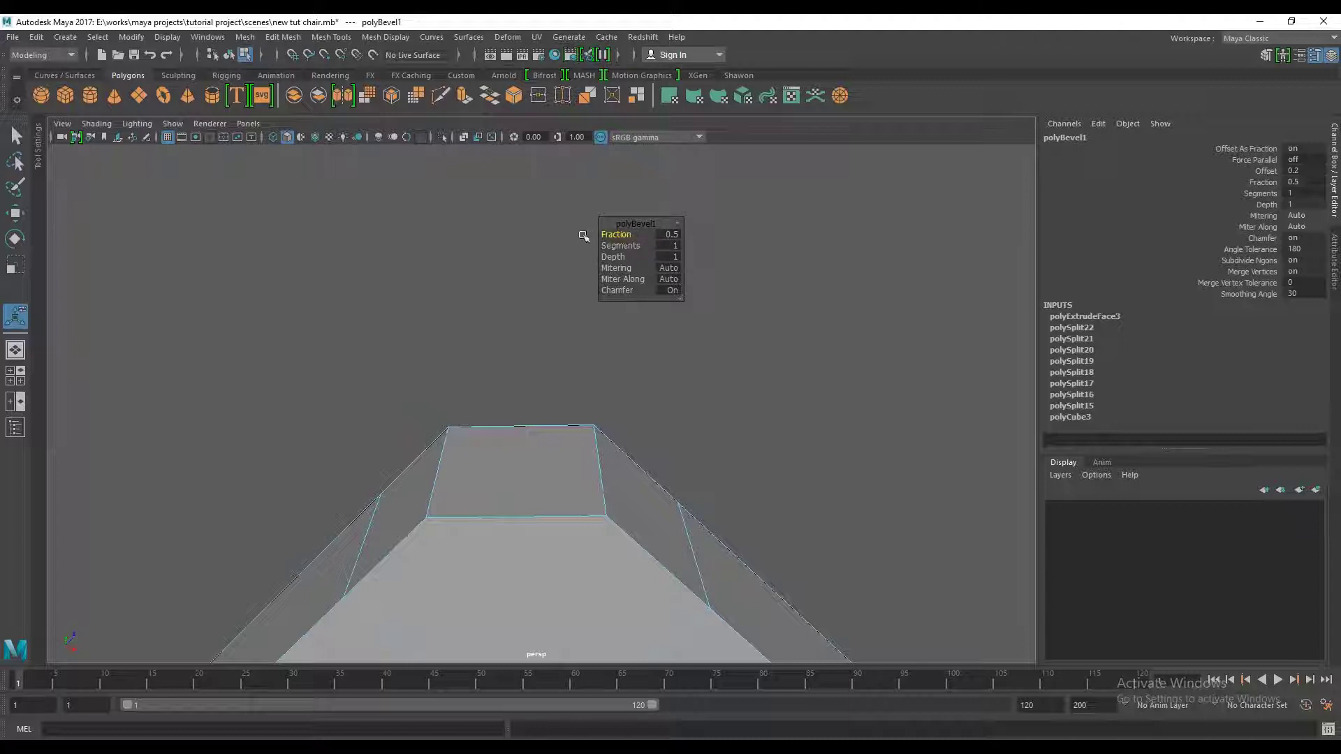
pyautogui.moveTo(606, 234); pyautogui.dragTo(600, 237)
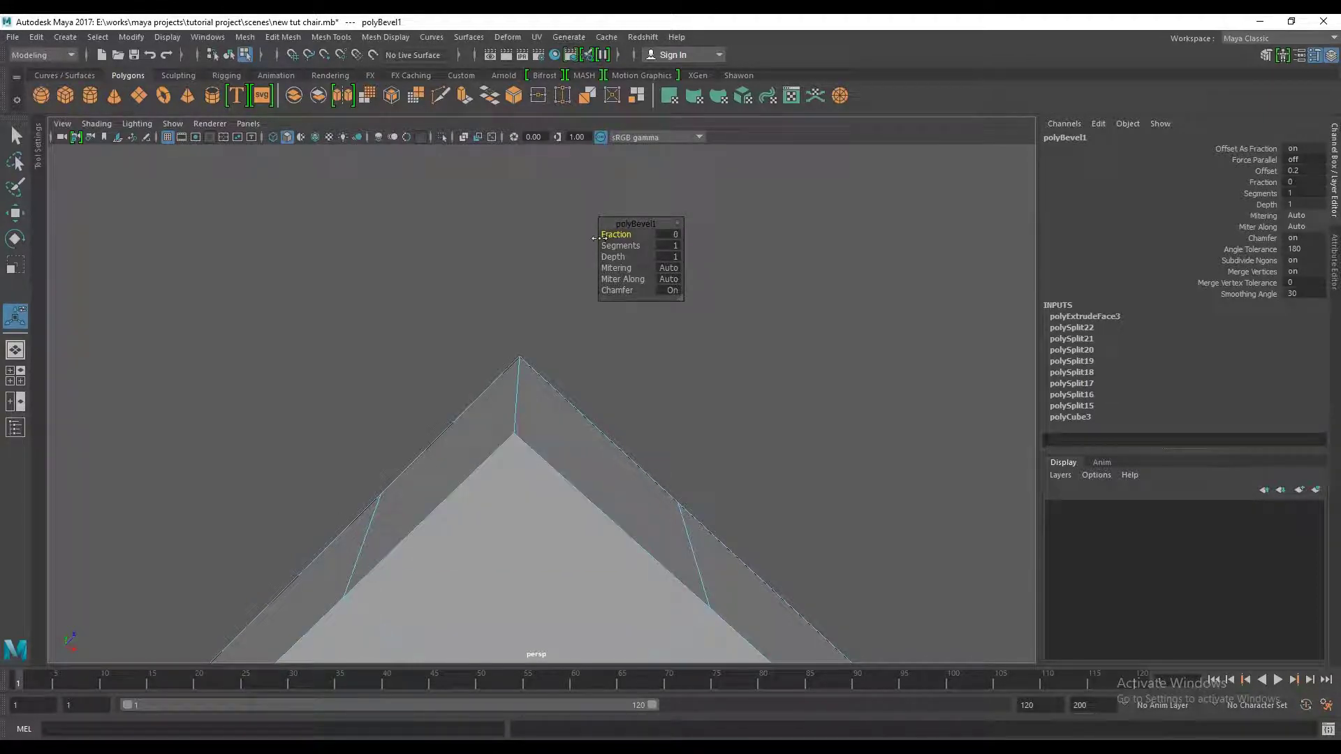
pyautogui.moveTo(597, 238); pyautogui.dragTo(617, 238)
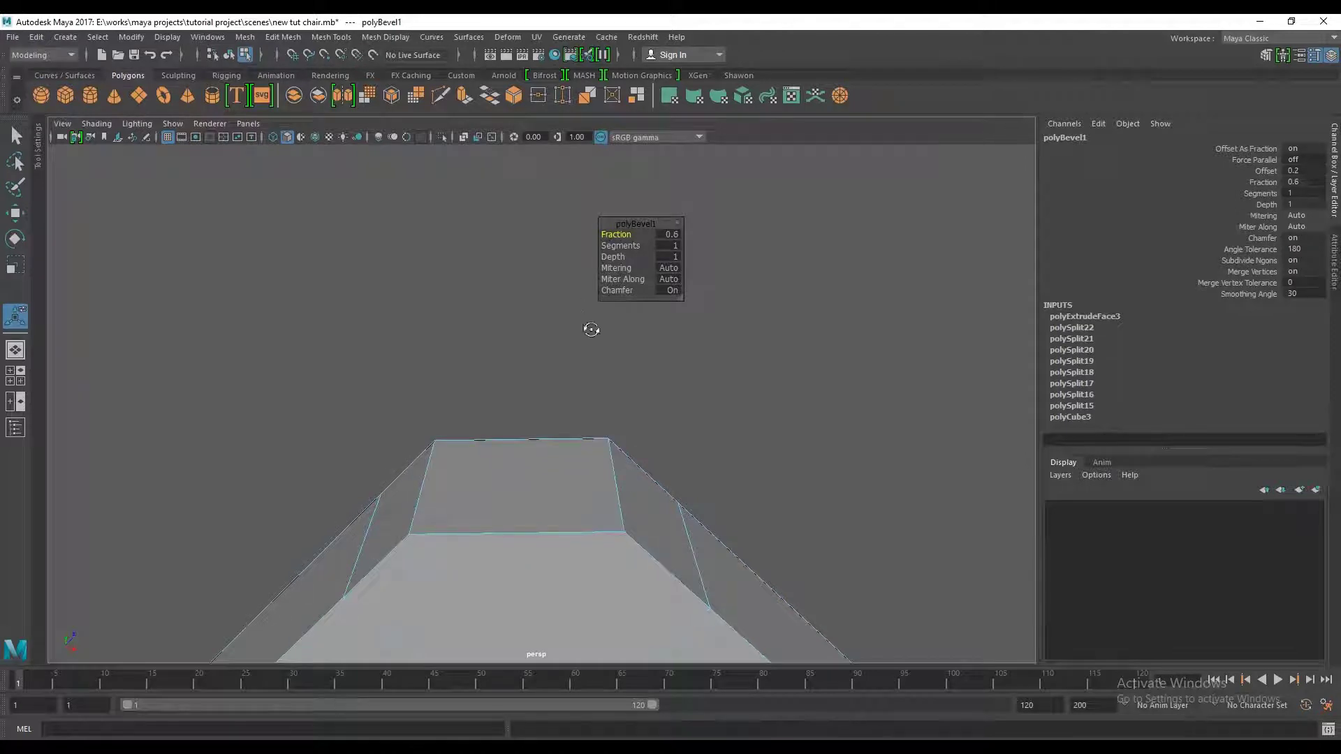
pyautogui.moveTo(591, 329)
pyautogui.keyDown('alt'); pyautogui.mouseDown()
pyautogui.moveTo(608, 485)
pyautogui.moveTo(601, 389)
pyautogui.moveTo(587, 452)
pyautogui.moveTo(715, 468)
pyautogui.moveTo(802, 503)
pyautogui.moveTo(682, 454)
pyautogui.moveTo(685, 479)
pyautogui.moveTo(577, 367)
pyautogui.moveTo(706, 488)
pyautogui.moveTo(637, 510)
pyautogui.moveTo(596, 413)
pyautogui.moveTo(669, 471)
pyautogui.moveTo(510, 440)
pyautogui.moveTo(639, 507)
pyautogui.moveTo(557, 527)
pyautogui.moveTo(652, 455)
pyautogui.mouseUp(); pyautogui.keyUp('alt')
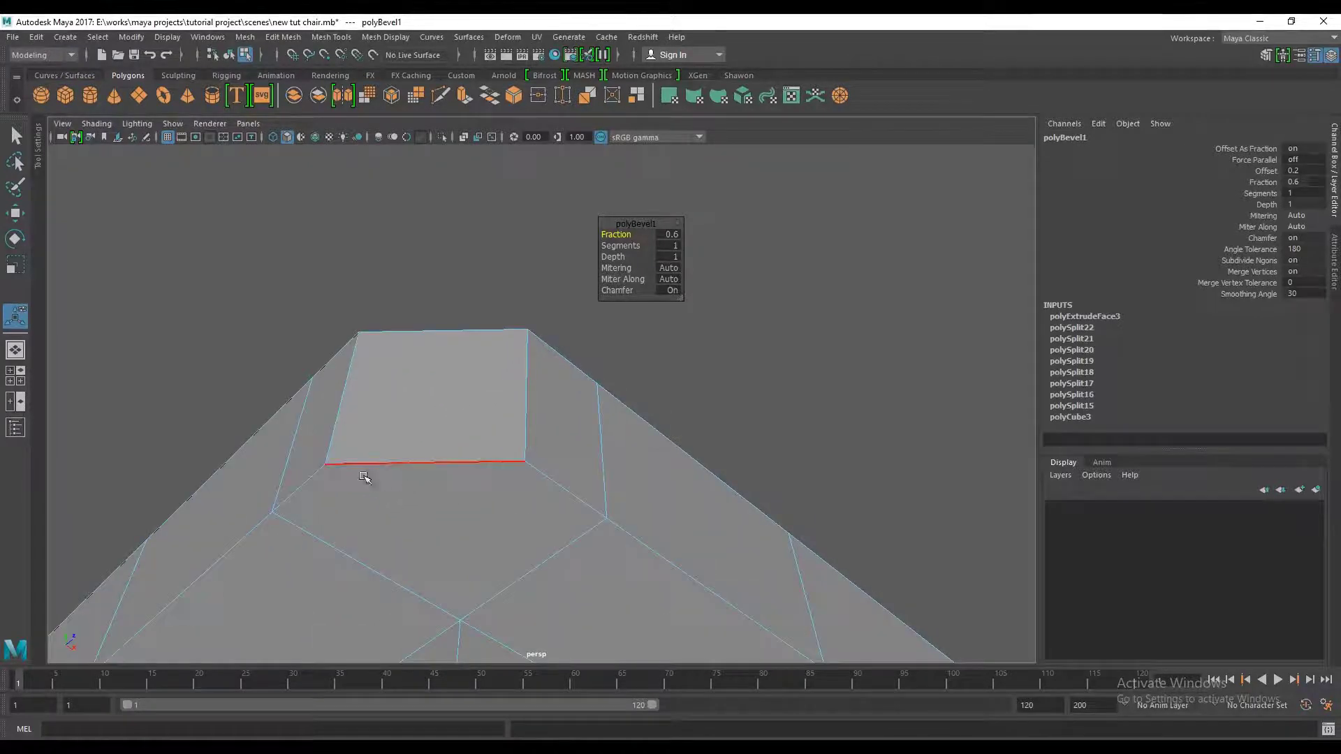
pyautogui.moveTo(515, 431)
pyautogui.keyDown('alt'); pyautogui.mouseDown()
pyautogui.moveTo(538, 392)
pyautogui.moveTo(539, 491)
pyautogui.moveTo(425, 414)
pyautogui.mouseUp(); pyautogui.keyUp('alt')
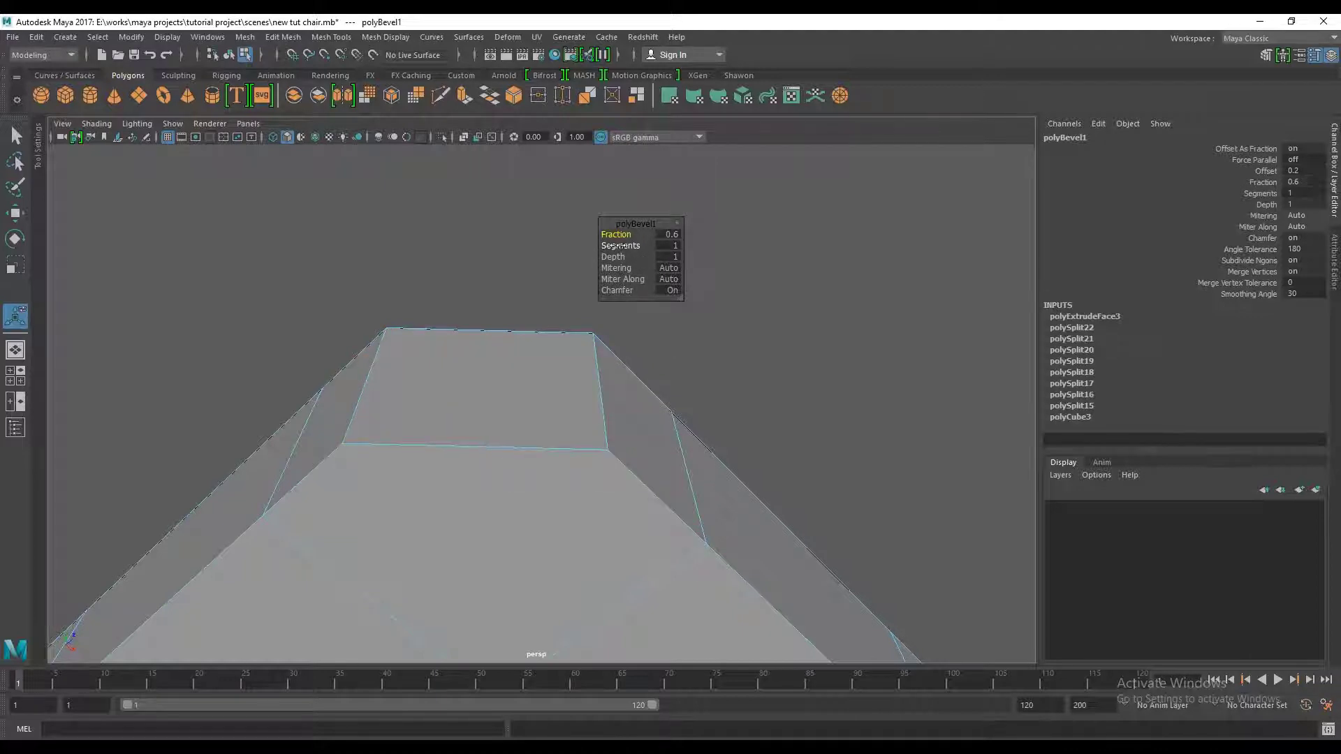
pyautogui.moveTo(614, 246); pyautogui.dragTo(664, 247)
pyautogui.moveTo(378, 435)
pyautogui.keyDown('alt'); pyautogui.mouseDown()
pyautogui.moveTo(548, 428)
pyautogui.moveTo(730, 485)
pyautogui.moveTo(683, 413)
pyautogui.moveTo(657, 516)
pyautogui.moveTo(521, 482)
pyautogui.moveTo(652, 538)
pyautogui.moveTo(589, 531)
pyautogui.moveTo(718, 509)
pyautogui.moveTo(694, 410)
pyautogui.moveTo(665, 515)
pyautogui.moveTo(592, 512)
pyautogui.moveTo(451, 447)
pyautogui.moveTo(503, 454)
pyautogui.moveTo(613, 515)
pyautogui.moveTo(480, 401)
pyautogui.moveTo(521, 455)
pyautogui.moveTo(515, 515)
pyautogui.moveTo(509, 419)
pyautogui.moveTo(391, 393)
pyautogui.moveTo(496, 461)
pyautogui.moveTo(418, 465)
pyautogui.mouseUp(); pyautogui.keyUp('alt')
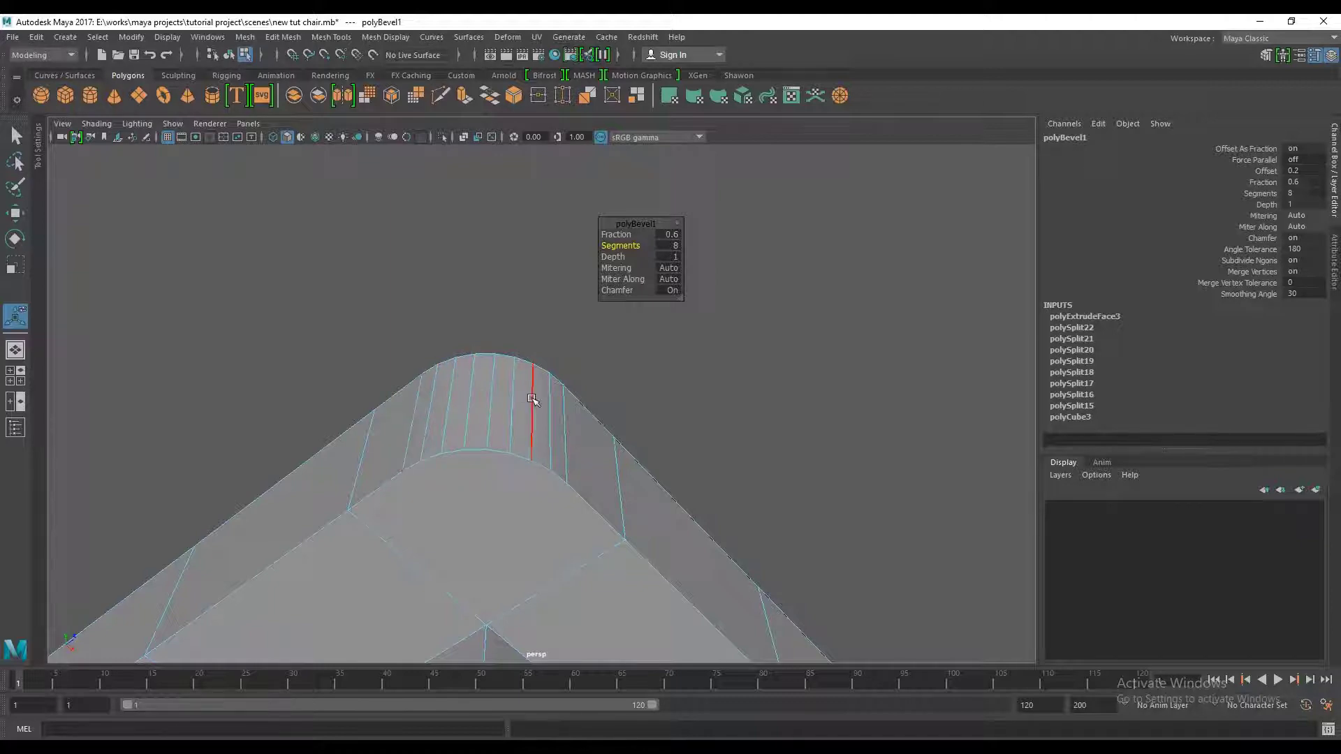
pyautogui.keyDown('alt'); pyautogui.moveTo(532, 400); pyautogui.dragTo(539, 526); pyautogui.keyUp('alt')
pyautogui.scroll(-3, 535, 531)
pyautogui.scroll(-3, 517, 488)
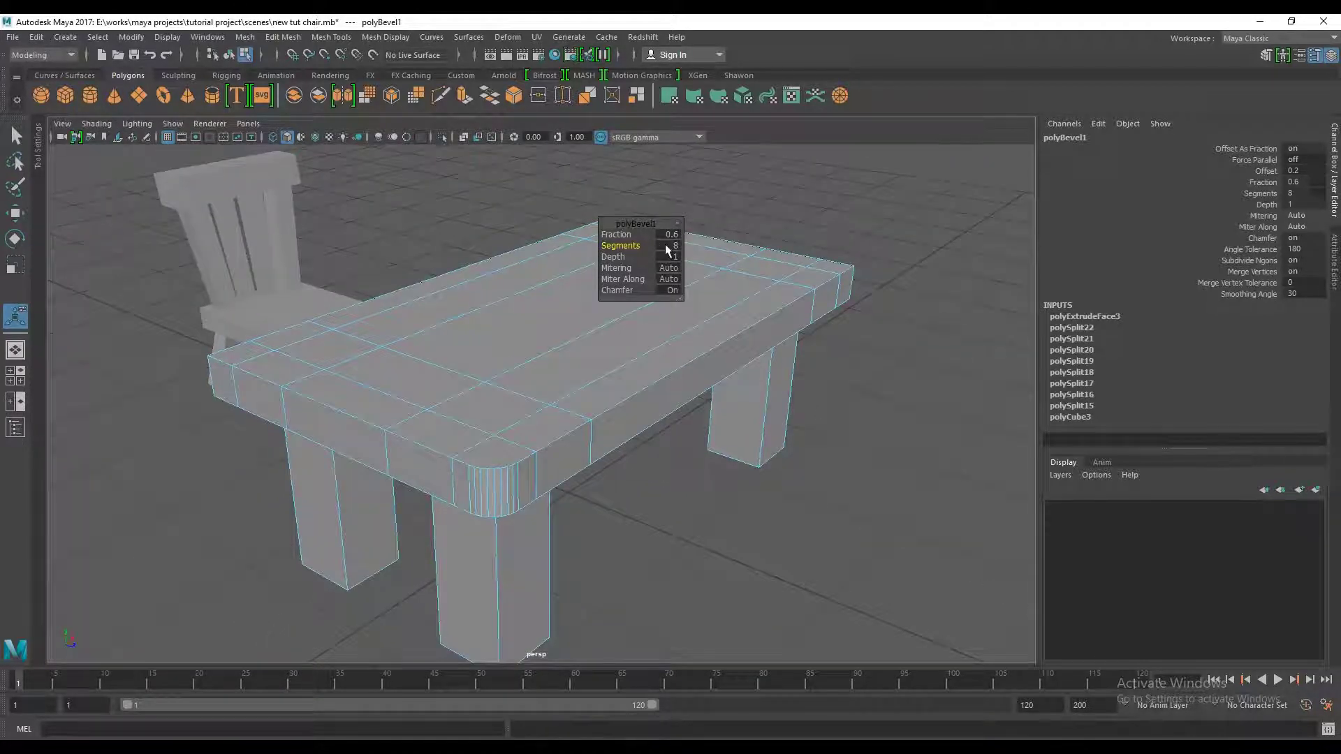
# Orbit to another side and select a second vertical corner edge of the tabletop
pyautogui.moveTo(676, 249)
pyautogui.keyDown('alt'); pyautogui.mouseDown()
pyautogui.moveTo(658, 488)
pyautogui.moveTo(628, 533)
pyautogui.moveTo(639, 455)
pyautogui.moveTo(577, 473)
pyautogui.moveTo(557, 455)
pyautogui.moveTo(685, 509)
pyautogui.moveTo(488, 354)
pyautogui.mouseUp(); pyautogui.keyUp('alt')
pyautogui.moveTo(578, 359)
pyautogui.keyDown('alt'); pyautogui.mouseDown()
pyautogui.moveTo(692, 362)
pyautogui.moveTo(599, 443)
pyautogui.moveTo(634, 425)
pyautogui.moveTo(507, 490)
pyautogui.mouseUp(); pyautogui.keyUp('alt')
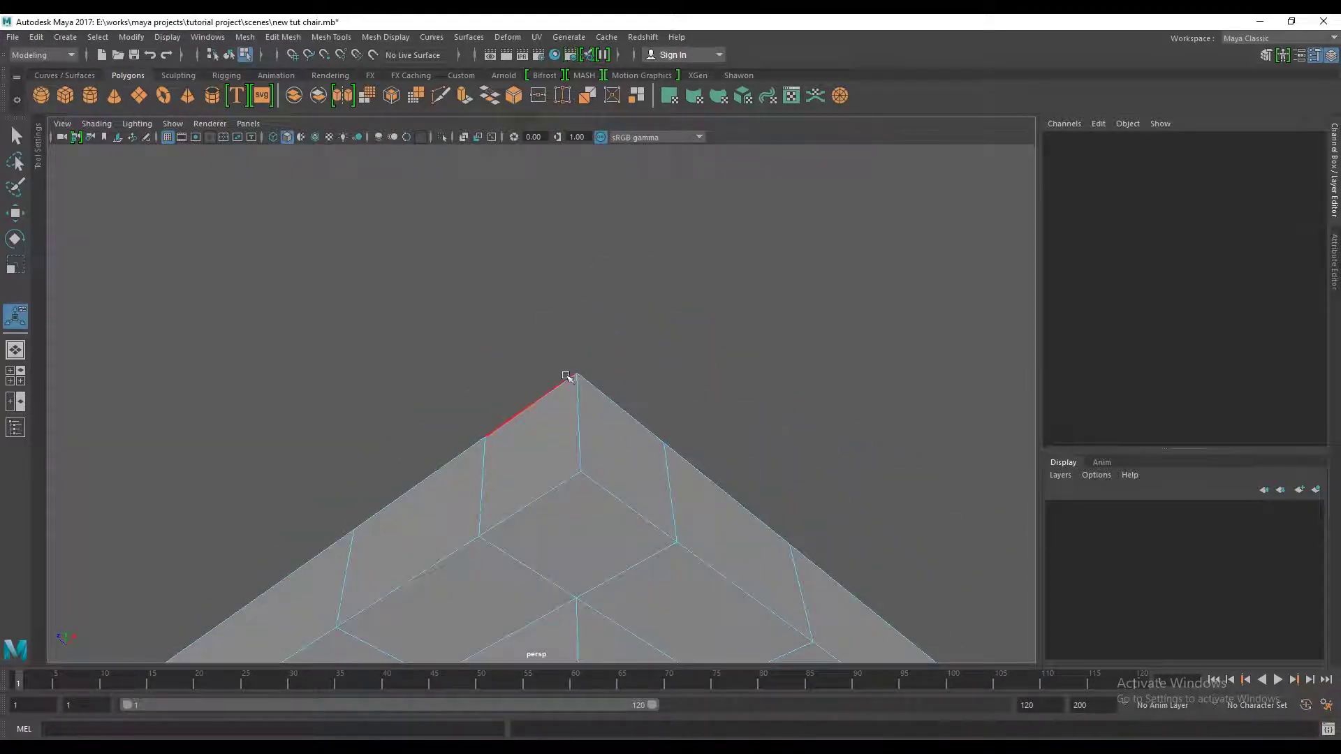
pyautogui.moveTo(576, 420)
pyautogui.keyDown('alt'); pyautogui.mouseDown()
pyautogui.moveTo(569, 455)
pyautogui.moveTo(605, 459)
pyautogui.moveTo(586, 503)
pyautogui.moveTo(538, 549)
pyautogui.moveTo(569, 494)
pyautogui.moveTo(611, 518)
pyautogui.moveTo(396, 535)
pyautogui.moveTo(765, 501)
pyautogui.mouseUp(); pyautogui.keyUp('alt')
pyautogui.click(538, 549)
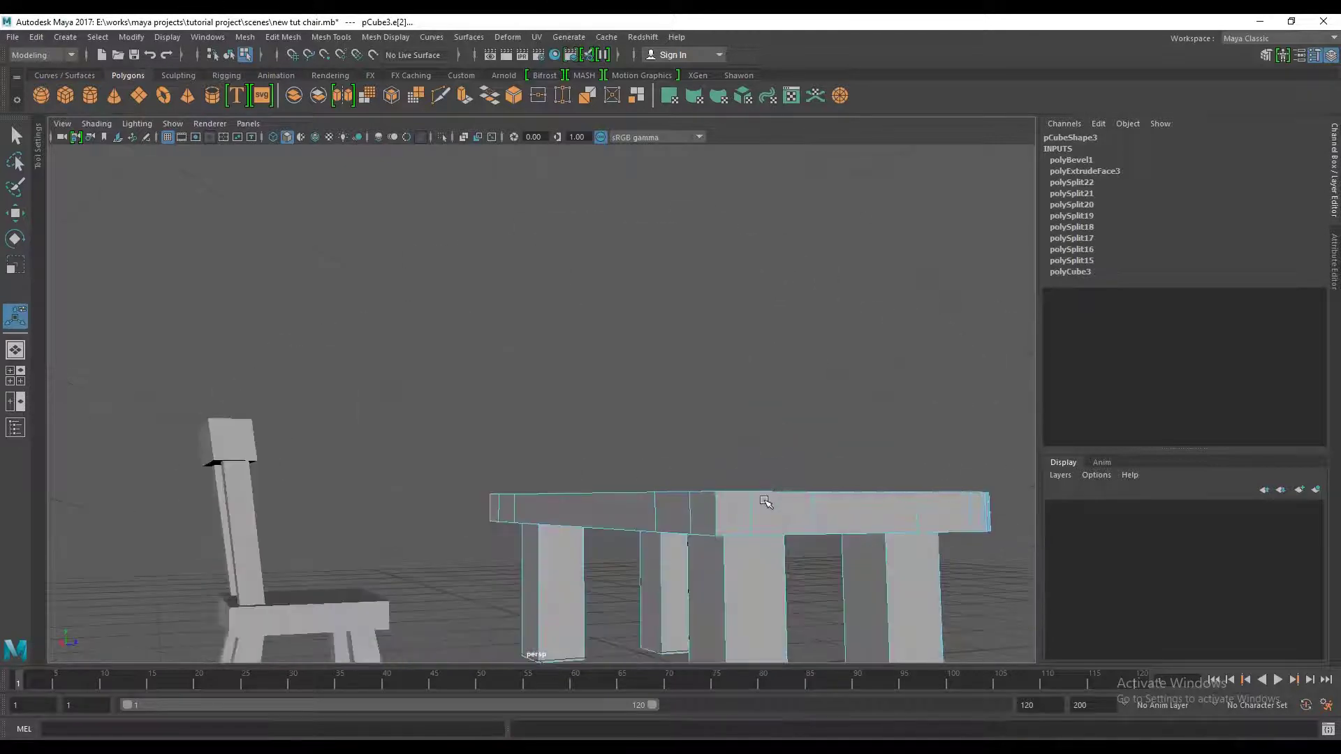
pyautogui.click(720, 512)
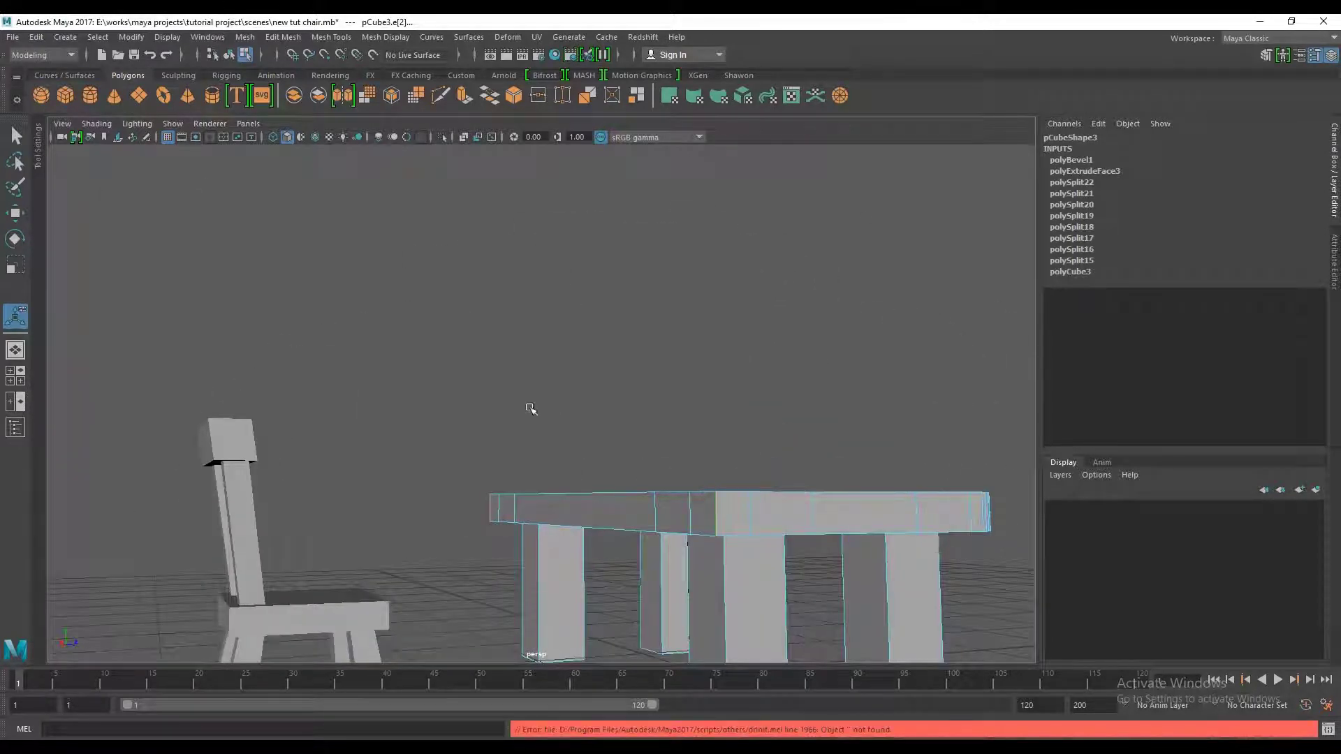
# Bevel that edge with the same Fraction 0.6 and 8 segments
pyautogui.click(292, 37)
pyautogui.click(308, 87)
pyautogui.moveTo(419, 279)
pyautogui.keyDown('alt'); pyautogui.mouseDown()
pyautogui.moveTo(643, 321)
pyautogui.moveTo(605, 233)
pyautogui.mouseUp(); pyautogui.keyUp('alt')
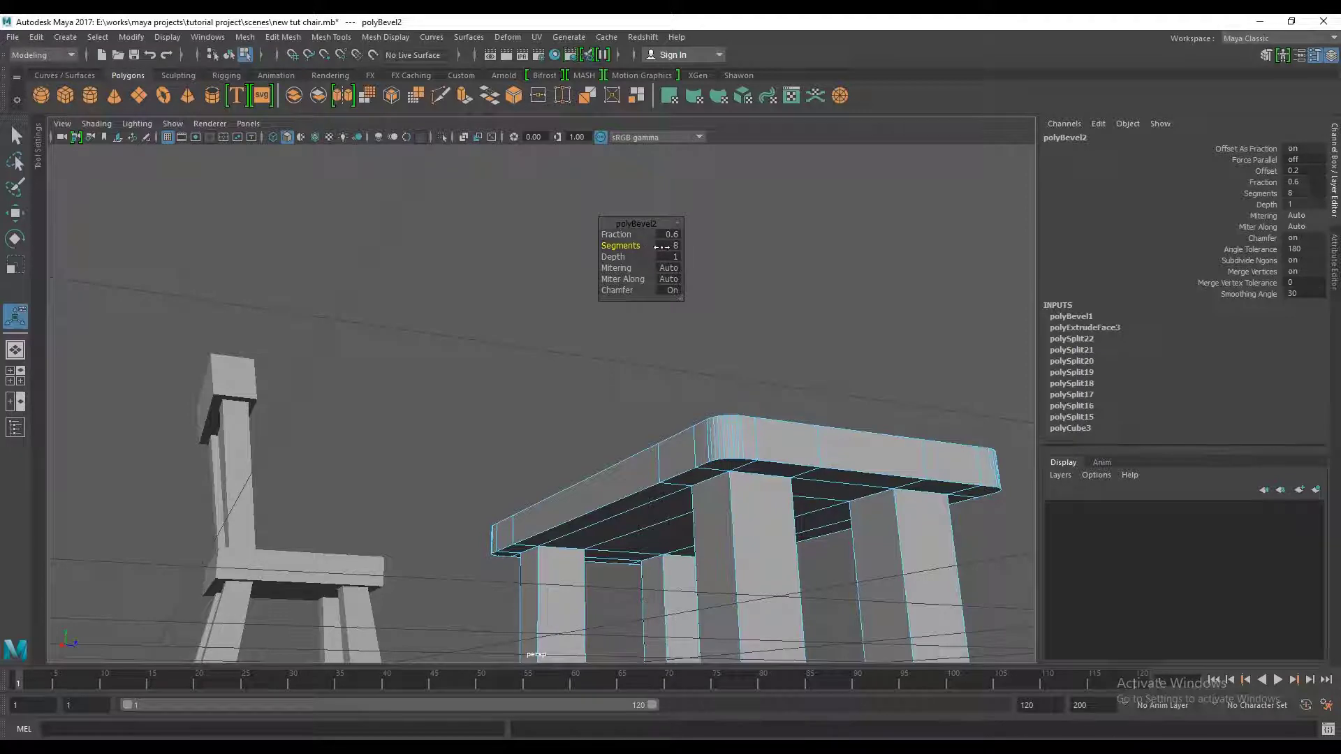
pyautogui.moveTo(795, 415)
pyautogui.keyDown('alt'); pyautogui.mouseDown()
pyautogui.moveTo(748, 488)
pyautogui.moveTo(611, 463)
pyautogui.mouseUp(); pyautogui.keyUp('alt')
pyautogui.scroll(-5, 748, 488)
pyautogui.scroll(3, 936, 240)
pyautogui.moveTo(937, 240)
pyautogui.keyDown('alt'); pyautogui.mouseDown()
pyautogui.moveTo(764, 533)
pyautogui.moveTo(694, 494)
pyautogui.moveTo(545, 500)
pyautogui.moveTo(607, 547)
pyautogui.moveTo(667, 468)
pyautogui.mouseUp(); pyautogui.keyUp('alt')
pyautogui.scroll(-2, 732, 513)
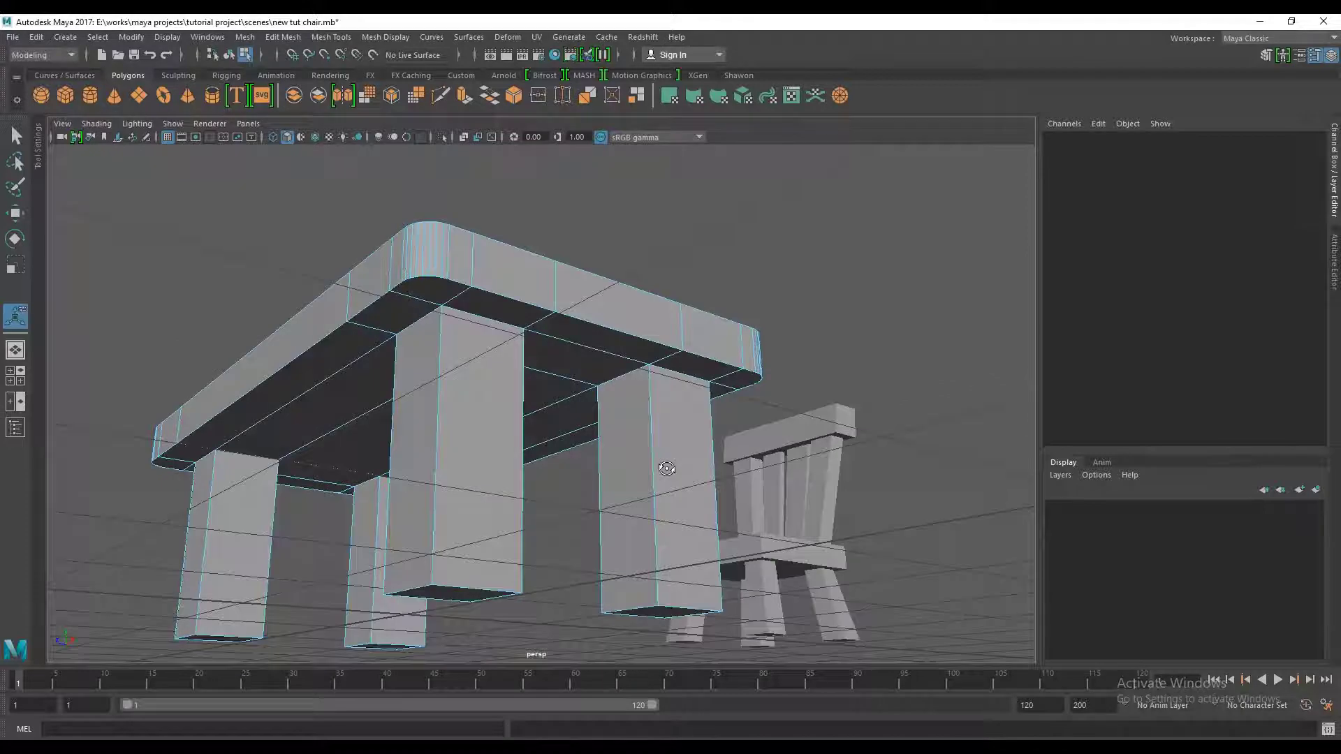
pyautogui.scroll(-3, 667, 468)
pyautogui.moveTo(667, 468)
pyautogui.keyDown('alt'); pyautogui.mouseDown()
pyautogui.moveTo(635, 447)
pyautogui.moveTo(580, 485)
pyautogui.moveTo(461, 503)
pyautogui.moveTo(544, 533)
pyautogui.moveTo(608, 416)
pyautogui.moveTo(599, 391)
pyautogui.moveTo(573, 458)
pyautogui.moveTo(580, 442)
pyautogui.moveTo(562, 443)
pyautogui.moveTo(586, 350)
pyautogui.moveTo(629, 377)
pyautogui.moveTo(614, 413)
pyautogui.moveTo(449, 473)
pyautogui.moveTo(503, 539)
pyautogui.moveTo(497, 513)
pyautogui.moveTo(407, 481)
pyautogui.mouseUp(); pyautogui.keyUp('alt')
pyautogui.scroll(-5, 635, 447)
pyautogui.scroll(5, 535, 509)
pyautogui.scroll(-2, 569, 463)
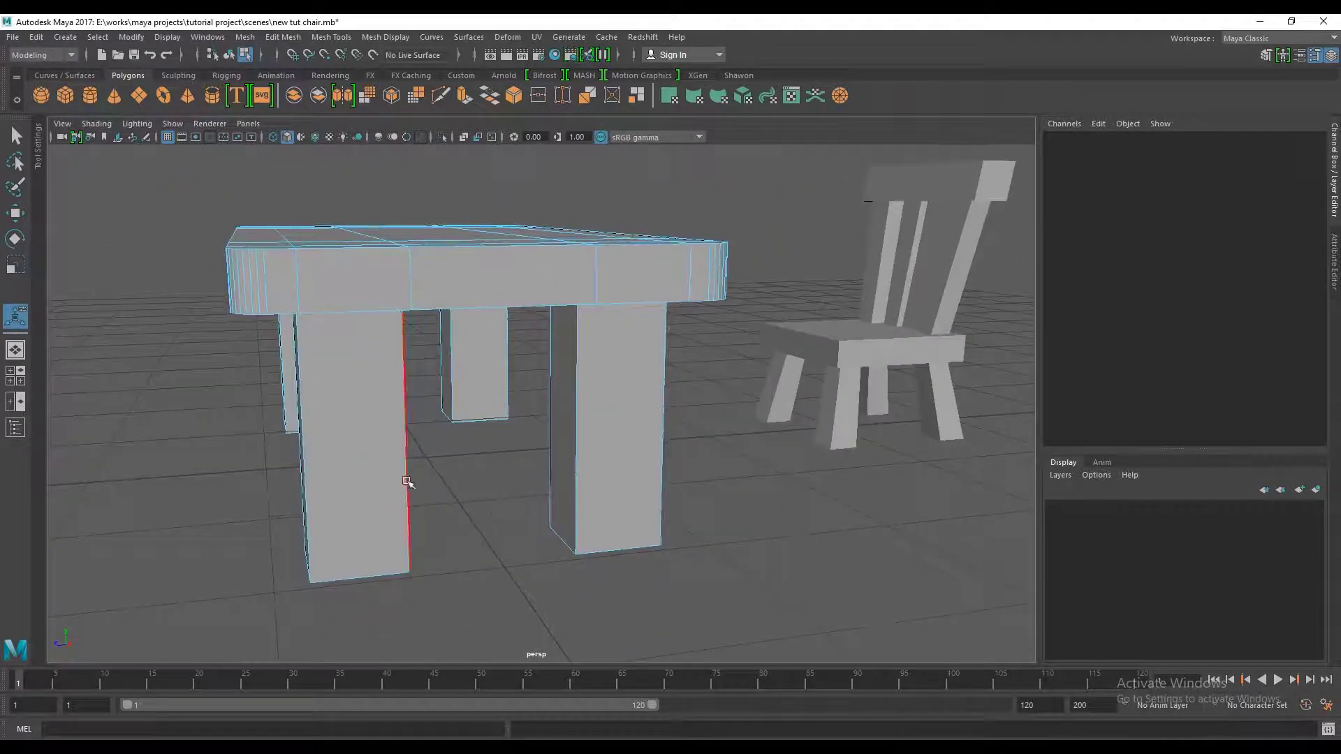
pyautogui.moveTo(563, 470)
pyautogui.keyDown('alt'); pyautogui.mouseDown()
pyautogui.moveTo(758, 463)
pyautogui.moveTo(734, 493)
pyautogui.moveTo(580, 437)
pyautogui.moveTo(816, 489)
pyautogui.mouseUp(); pyautogui.keyUp('alt')
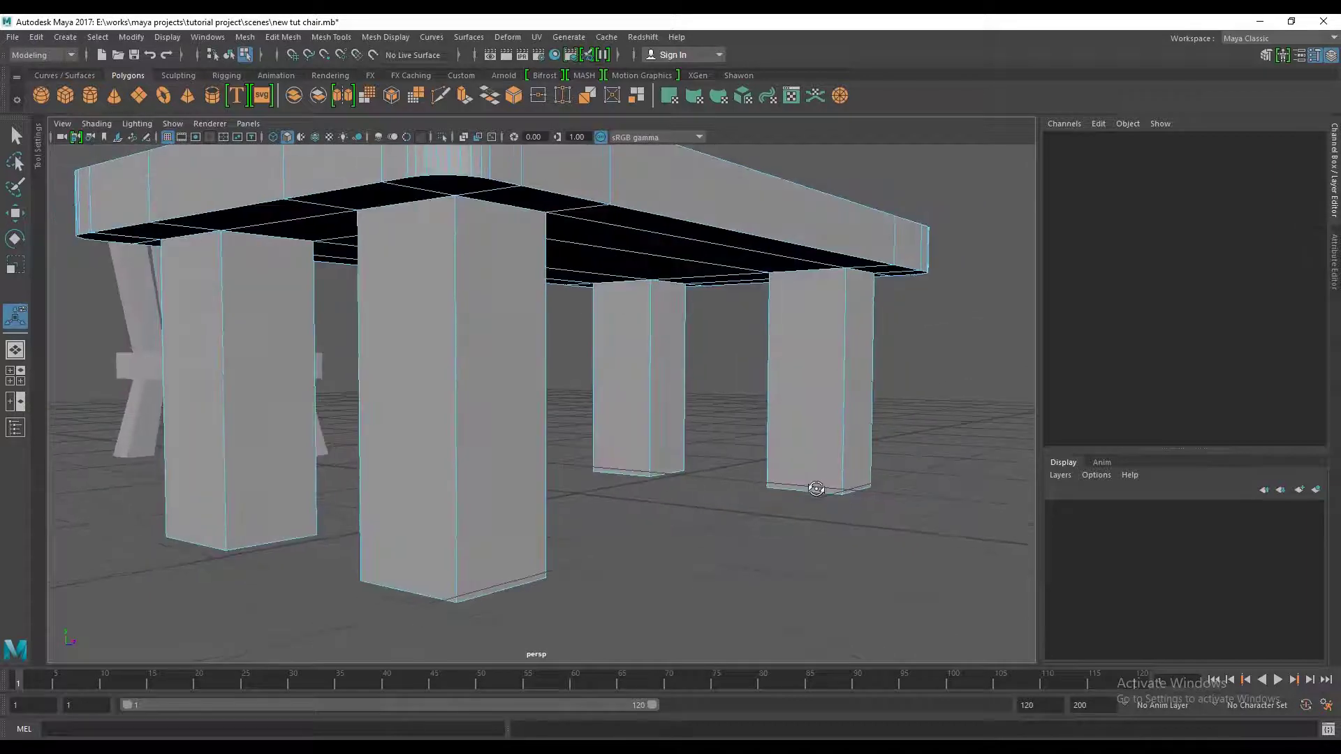
pyautogui.keyDown('alt'); pyautogui.moveTo(836, 500); pyautogui.dragTo(693, 496, button='right'); pyautogui.keyUp('alt')
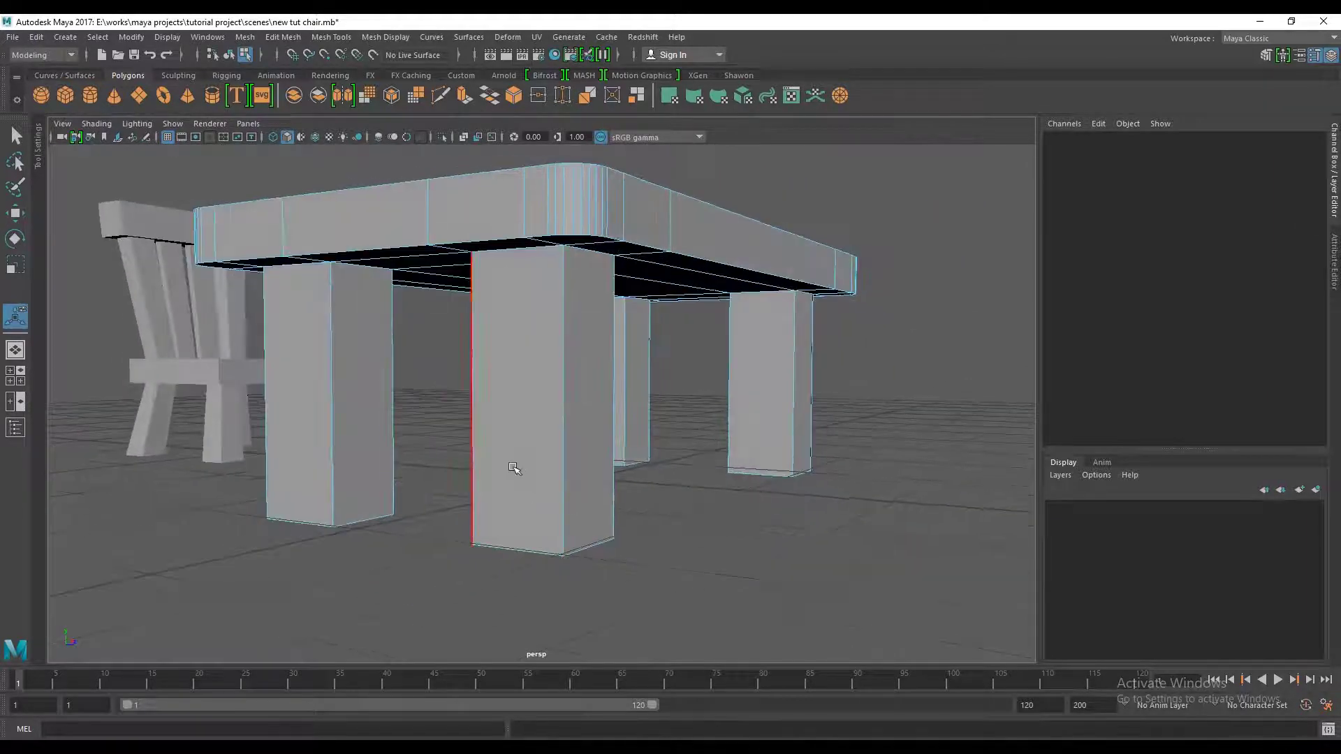
pyautogui.moveTo(655, 505)
pyautogui.keyDown('alt'); pyautogui.mouseDown()
pyautogui.moveTo(671, 509)
pyautogui.moveTo(647, 530)
pyautogui.moveTo(541, 491)
pyautogui.mouseUp(); pyautogui.keyUp('alt')
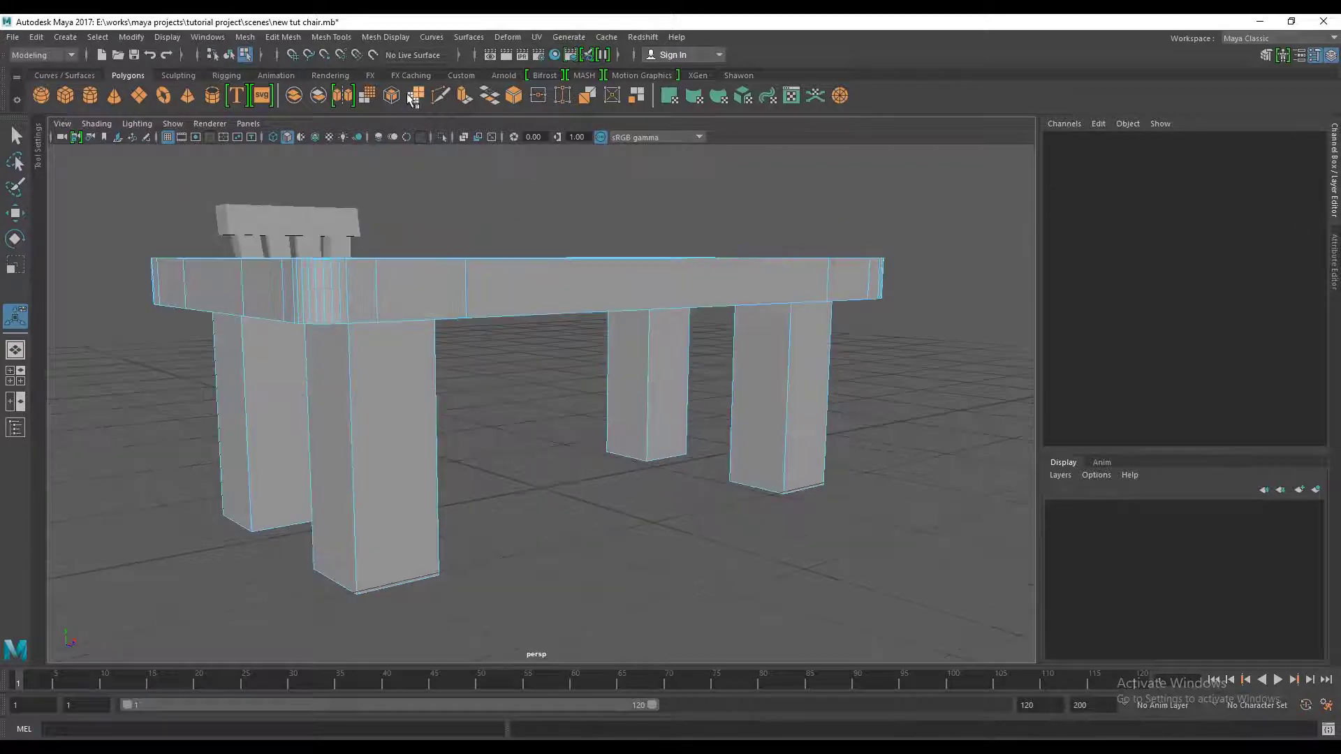
# Multi-Cut horizontal edge loops around the front and left legs near mid-height
pyautogui.click(442, 93)
pyautogui.moveTo(566, 421)
pyautogui.keyDown('alt'); pyautogui.mouseDown()
pyautogui.moveTo(506, 480)
pyautogui.moveTo(664, 470)
pyautogui.moveTo(634, 455)
pyautogui.moveTo(563, 458)
pyautogui.moveTo(653, 465)
pyautogui.moveTo(585, 487)
pyautogui.mouseUp(); pyautogui.keyUp('alt')
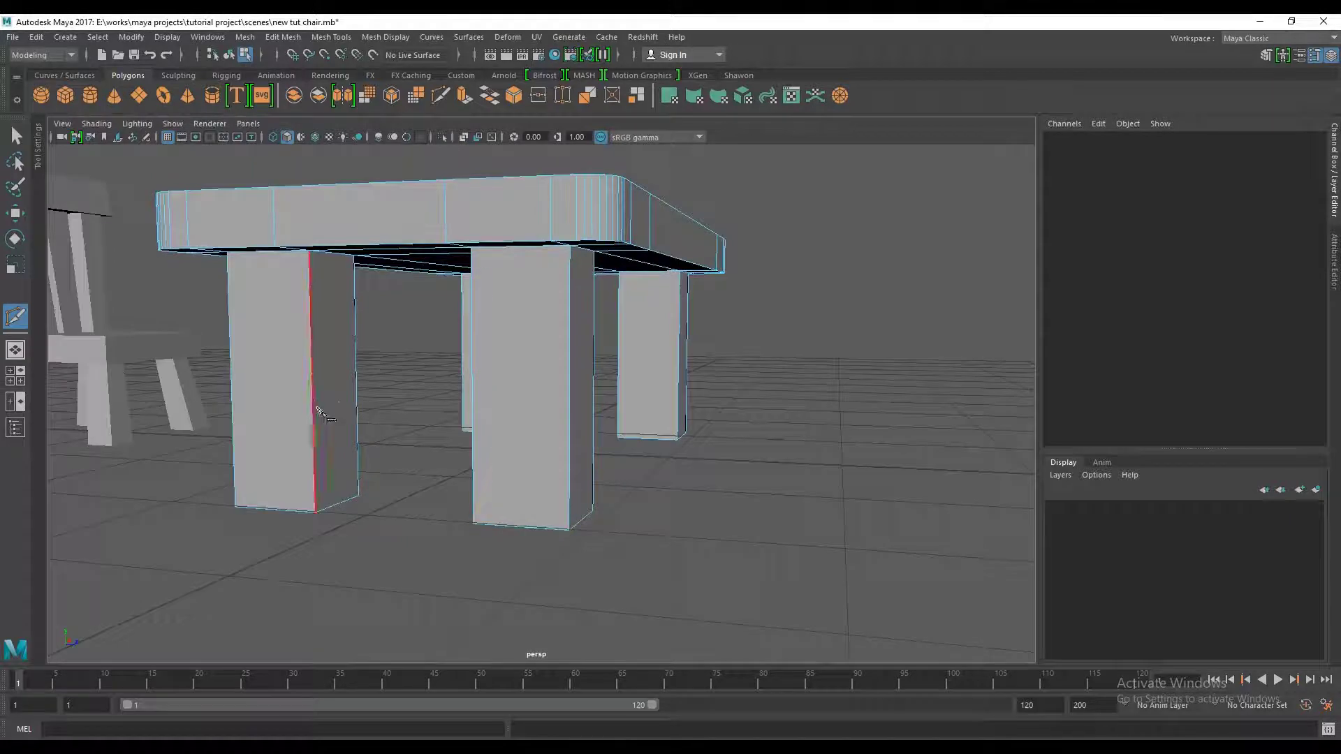
pyautogui.keyDown('alt'); pyautogui.moveTo(395, 437); pyautogui.dragTo(598, 472); pyautogui.keyUp('alt')
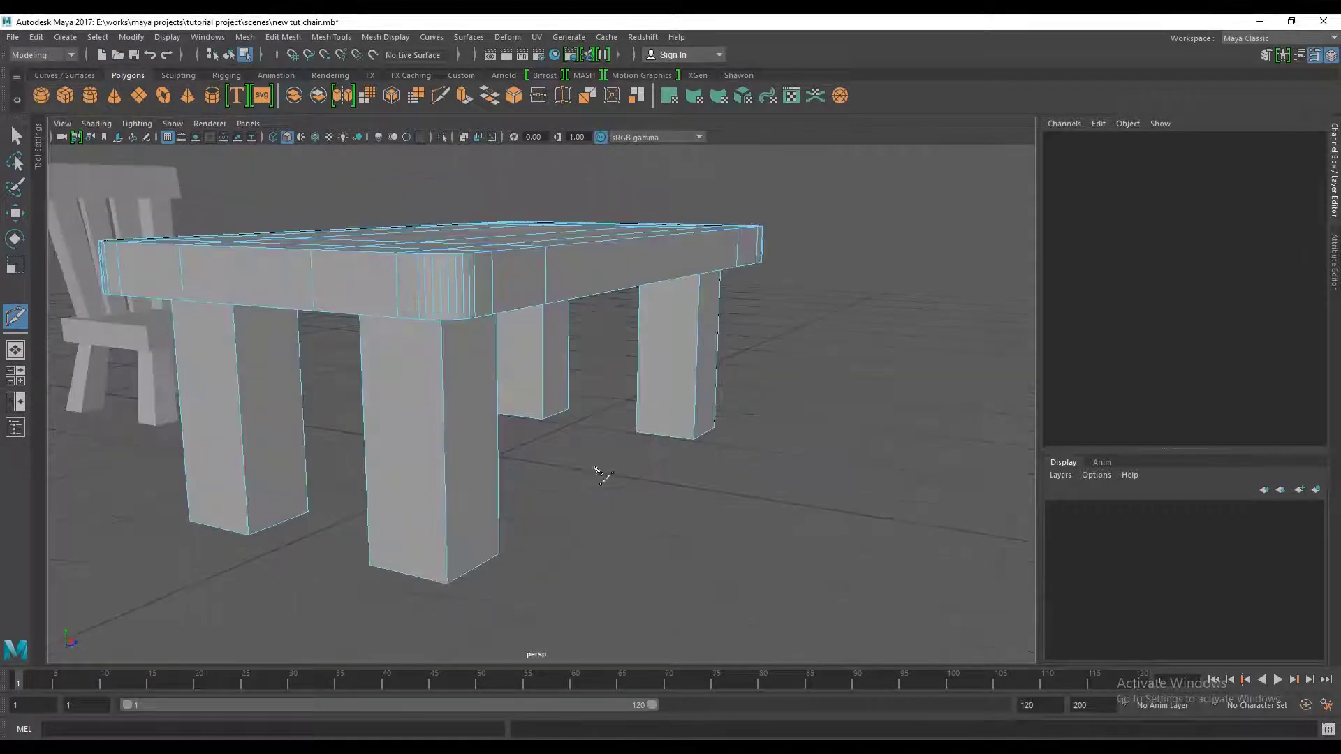
pyautogui.keyDown('alt'); pyautogui.moveTo(680, 377); pyautogui.dragTo(653, 398); pyautogui.keyUp('alt')
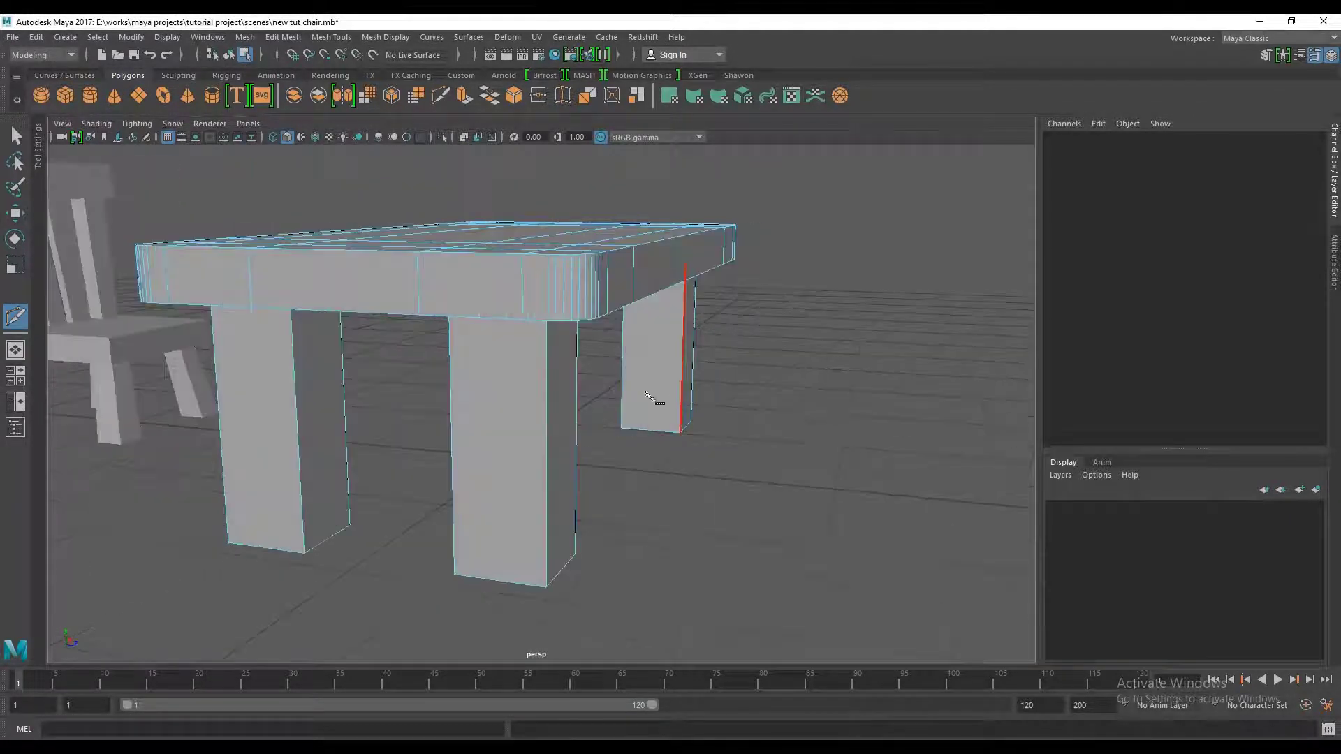
pyautogui.keyDown('alt'); pyautogui.moveTo(502, 477); pyautogui.dragTo(539, 433); pyautogui.keyUp('alt')
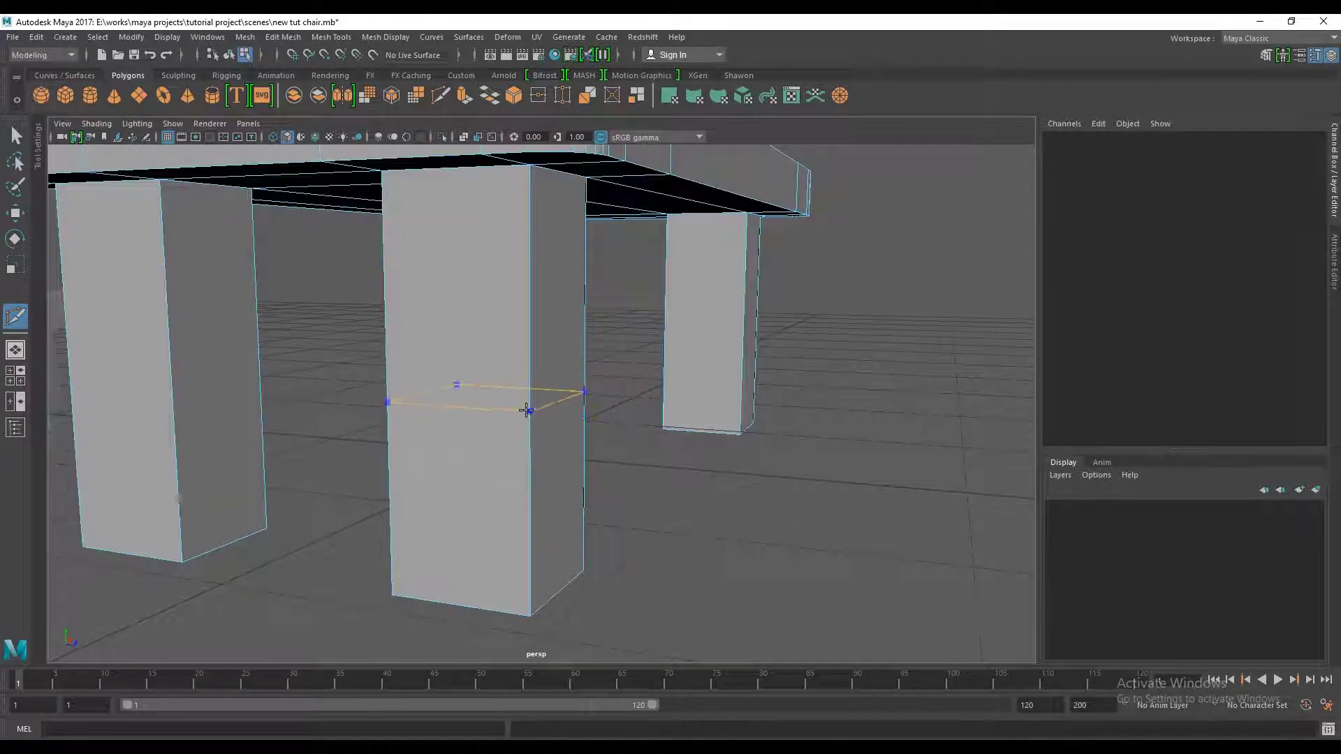
pyautogui.keyDown('alt'); pyautogui.moveTo(563, 447); pyautogui.dragTo(440, 380); pyautogui.keyUp('alt')
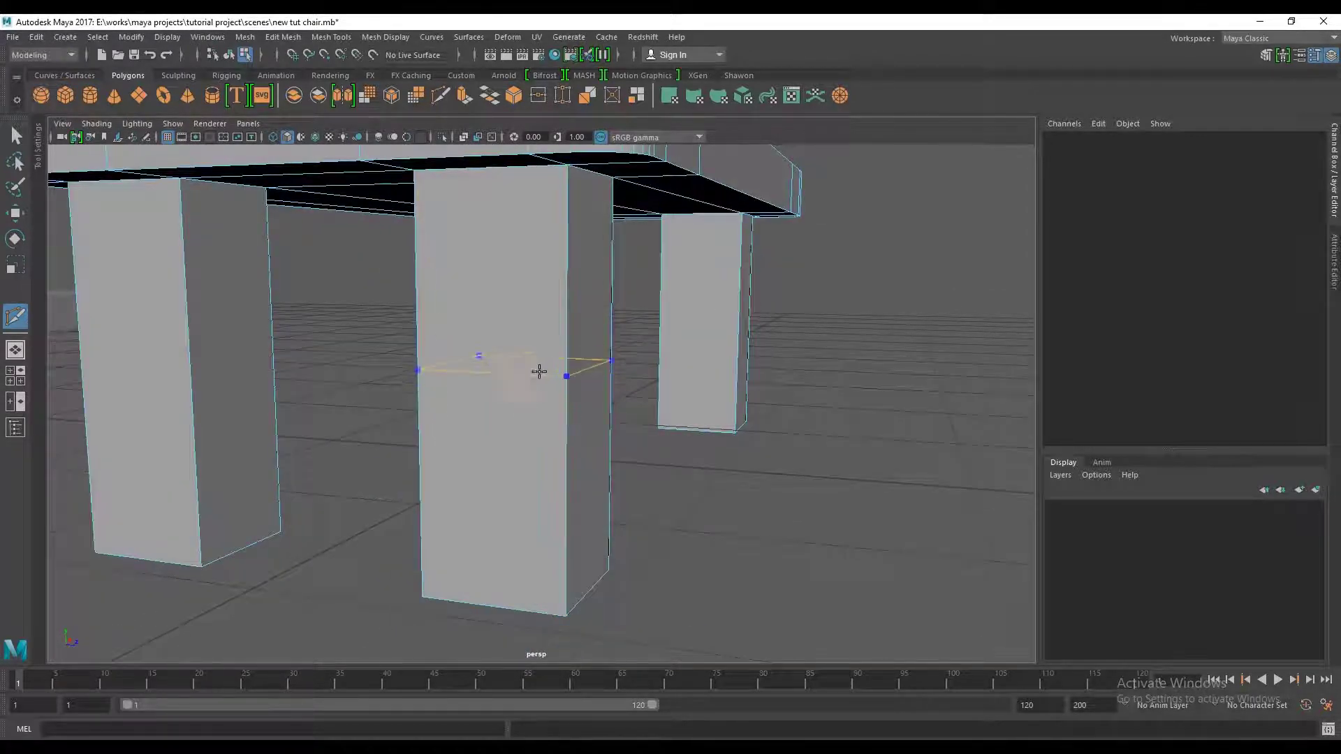
pyautogui.keyDown('ctrl'); pyautogui.click(539, 371); pyautogui.keyUp('ctrl')
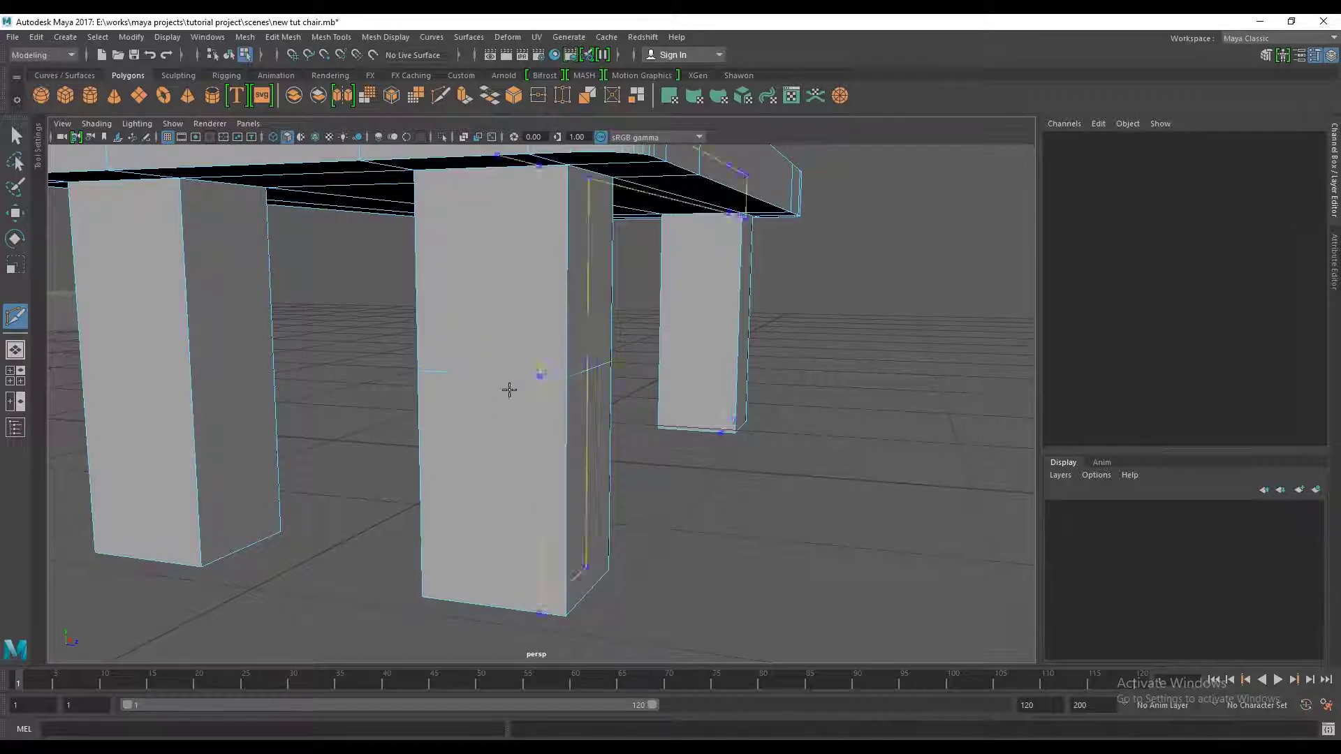
pyautogui.keyDown('ctrl'); pyautogui.click(187, 364); pyautogui.keyUp('ctrl')
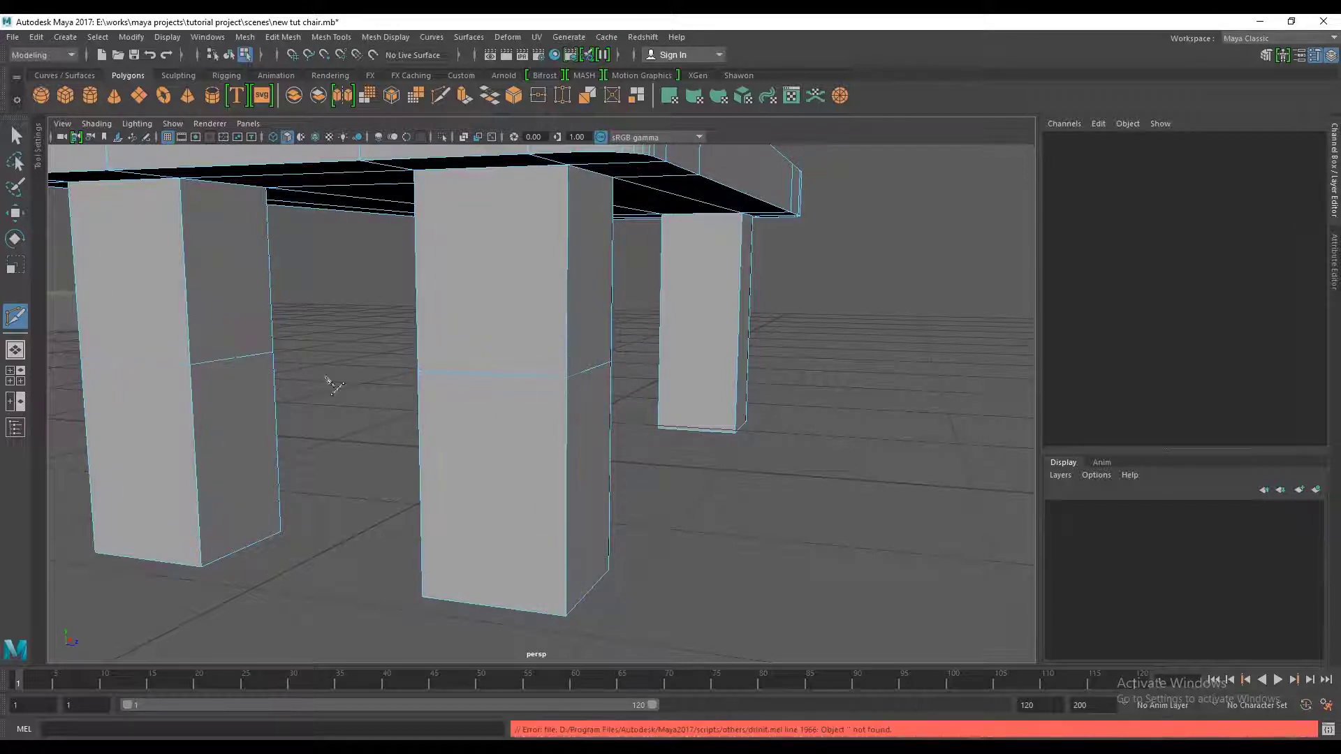
pyautogui.moveTo(285, 374)
pyautogui.keyDown('alt'); pyautogui.mouseDown()
pyautogui.moveTo(622, 405)
pyautogui.moveTo(622, 433)
pyautogui.moveTo(706, 450)
pyautogui.mouseUp(); pyautogui.keyUp('alt')
pyautogui.scroll(-5, 635, 445)
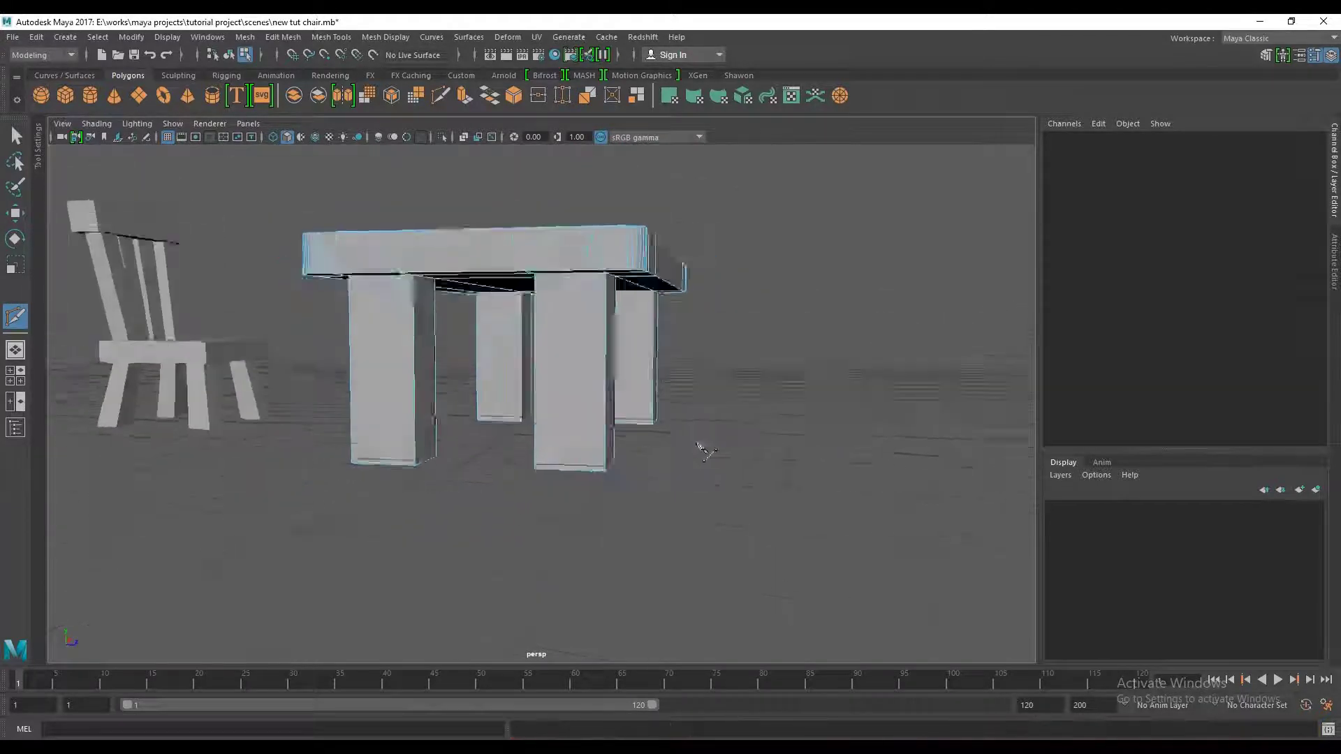
# In side view, cut a straight horizontal edge loop across both legs near their bases
pyautogui.press('space')
pyautogui.press('space')
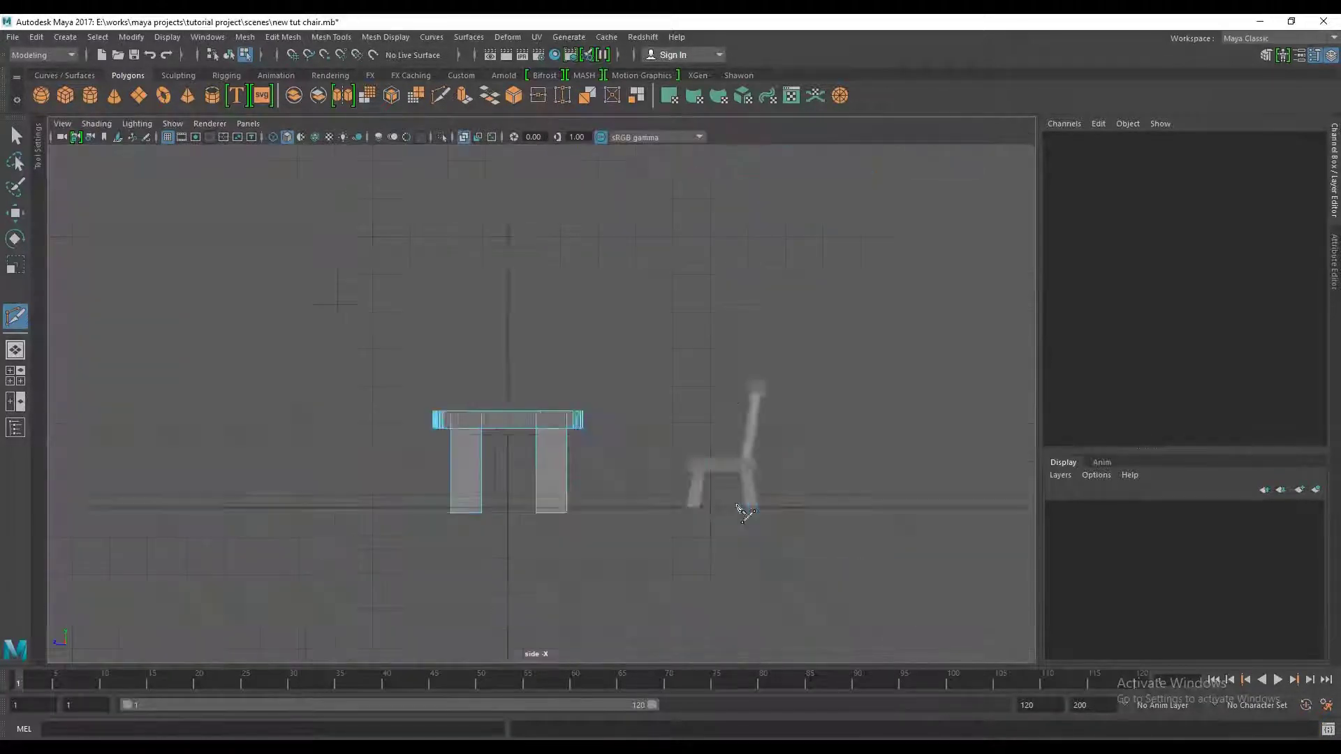
pyautogui.scroll(-3, 527, 464)
pyautogui.scroll(3, 538, 442)
pyautogui.scroll(3, 585, 412)
pyautogui.scroll(3, 590, 414)
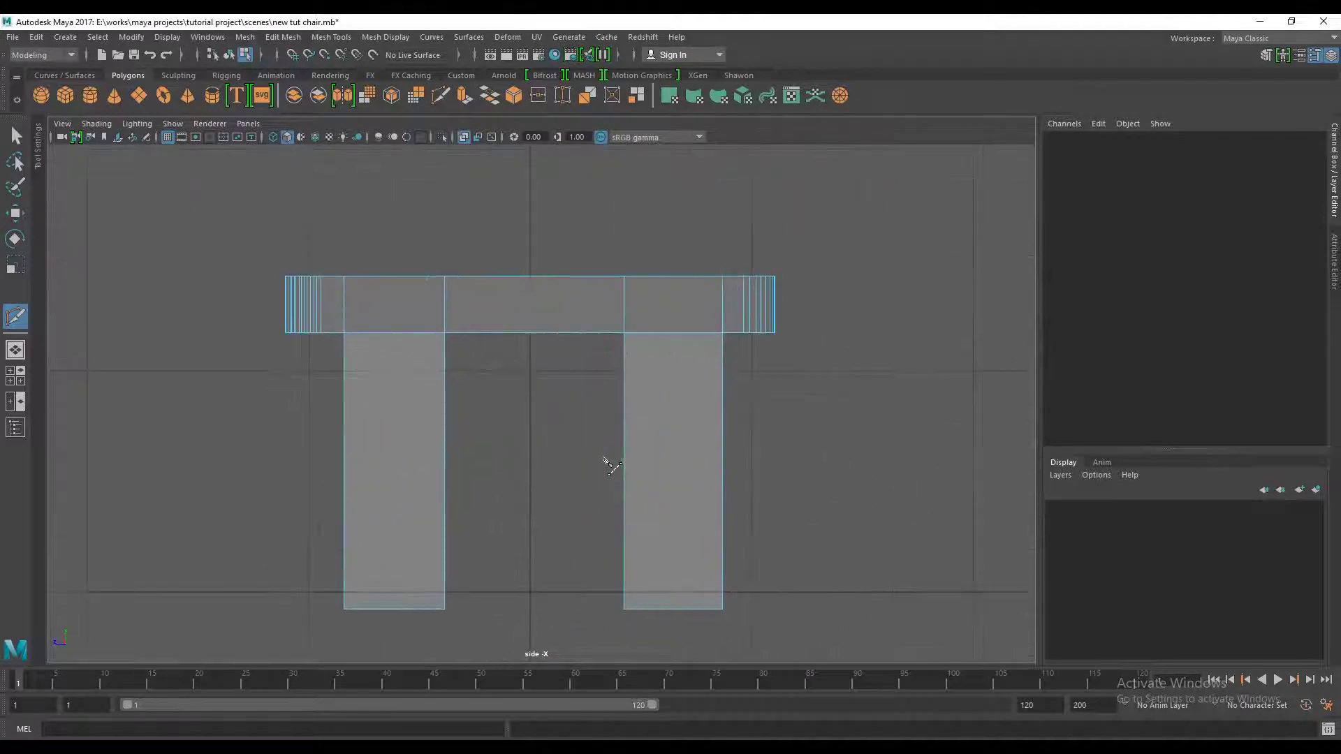
pyautogui.moveTo(608, 461)
pyautogui.keyDown('alt'); pyautogui.mouseDown(button='middle')
pyautogui.moveTo(662, 471)
pyautogui.moveTo(702, 458)
pyautogui.mouseUp(button='middle'); pyautogui.keyUp('alt')
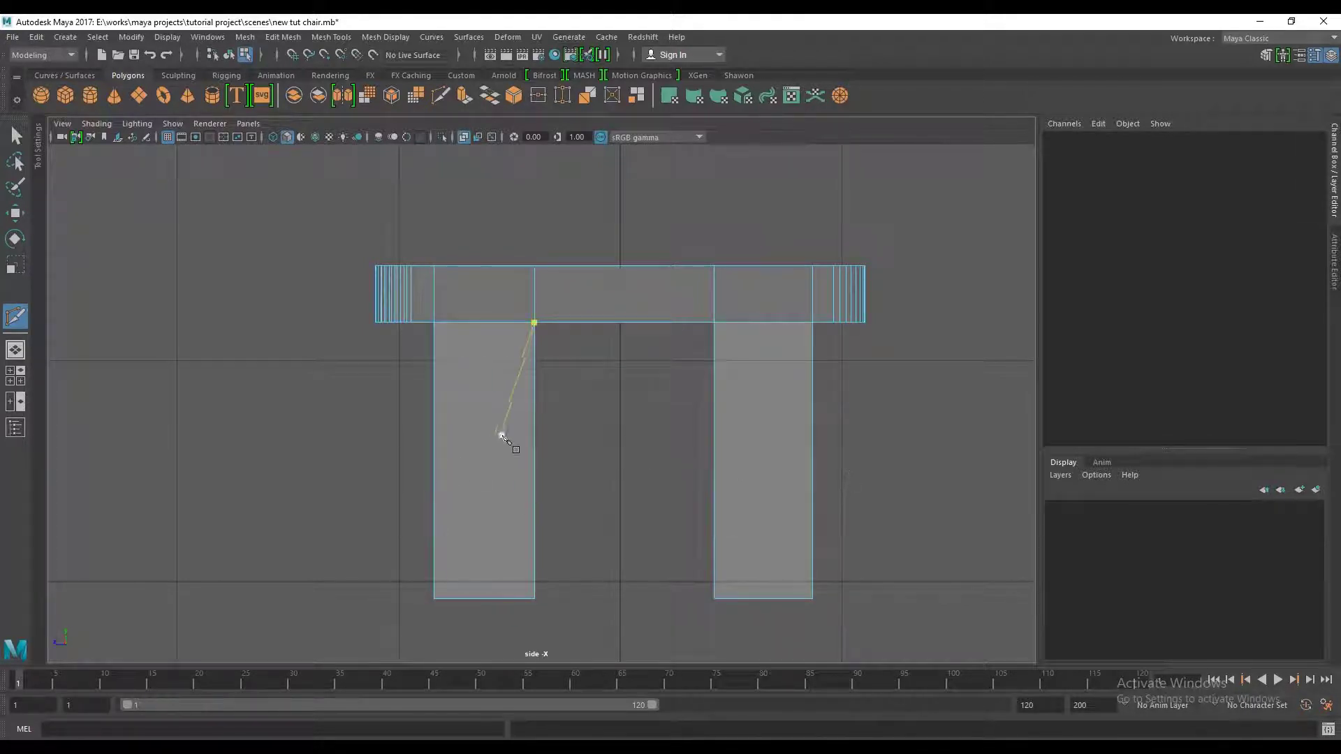
pyautogui.click(532, 593)
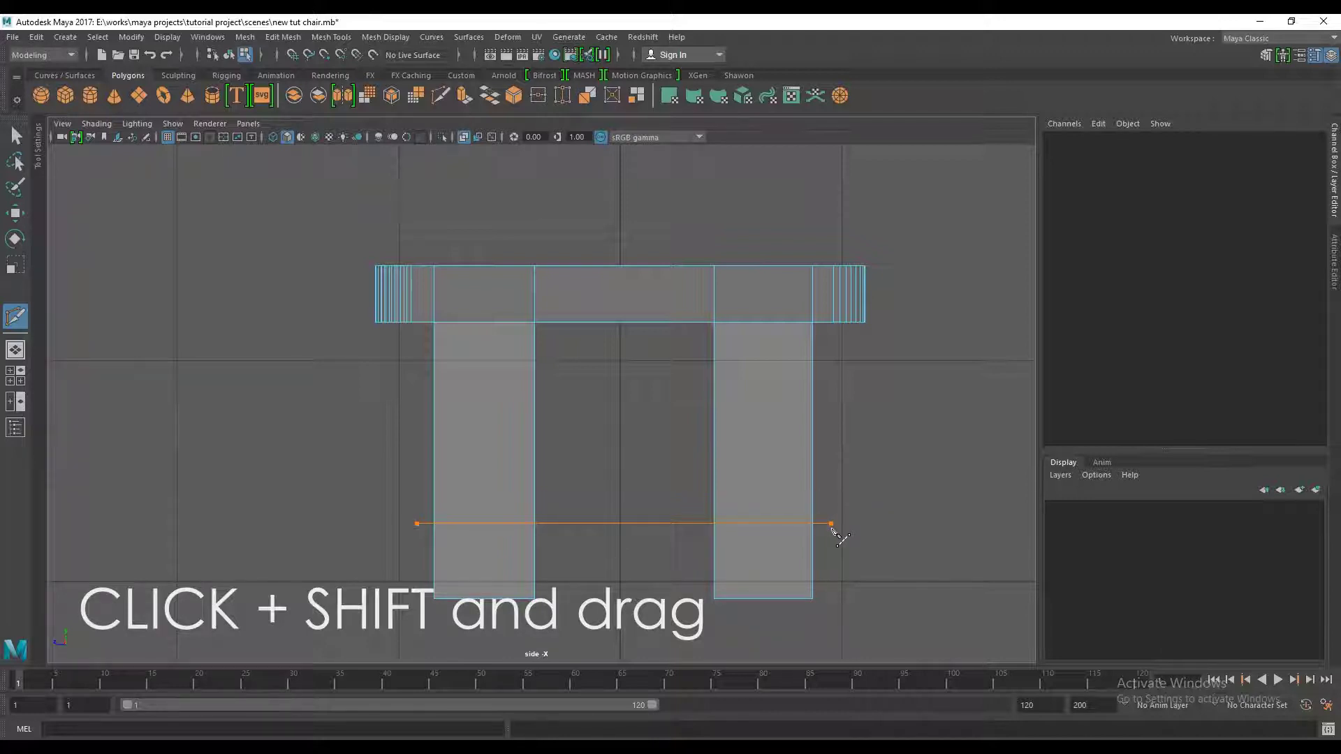
pyautogui.rightClick(831, 532)
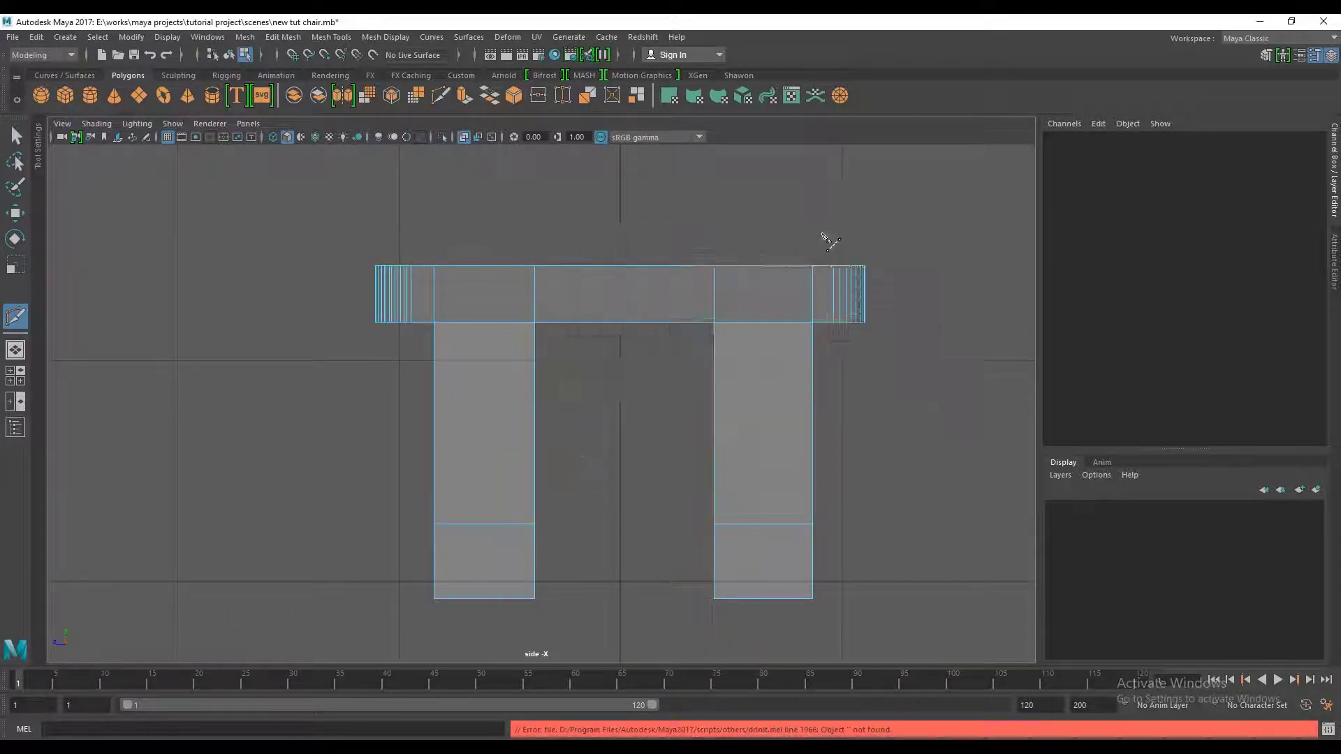
pyautogui.press('space')
pyautogui.press('space')
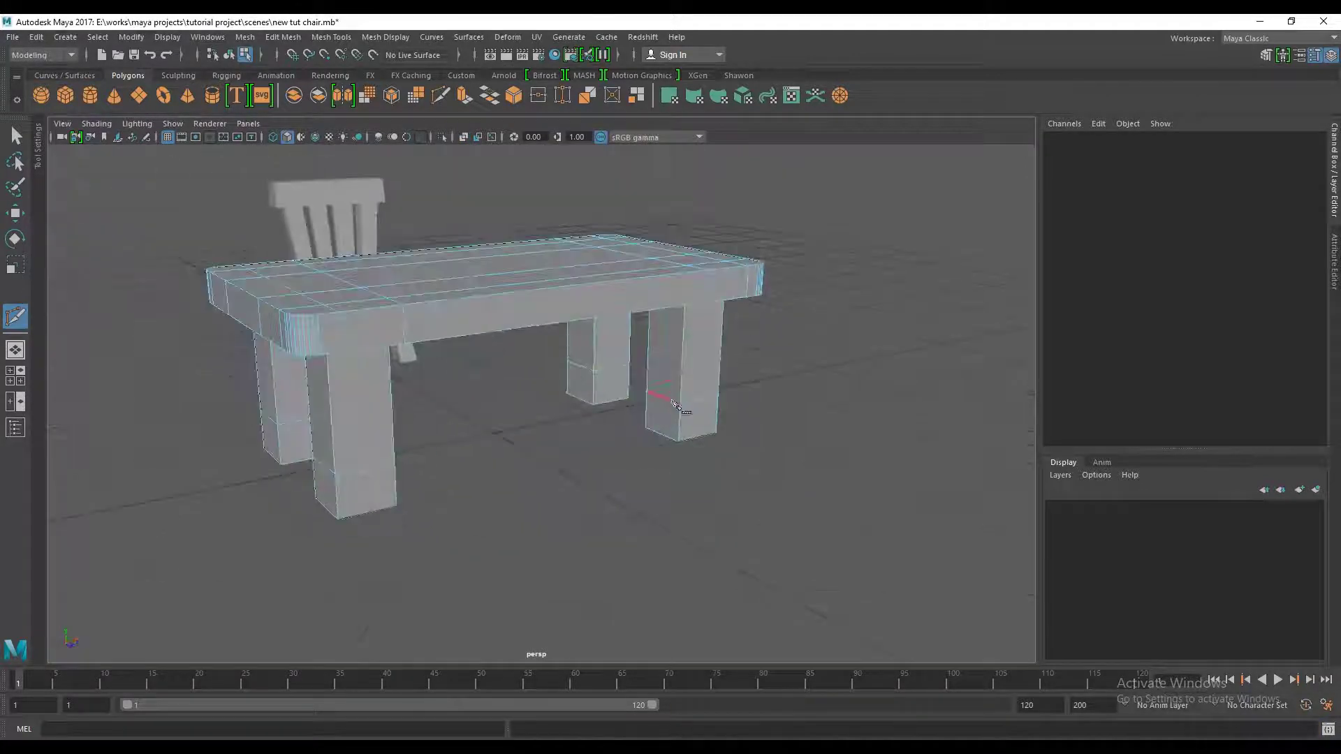
# In side view, cut a second horizontal loop across the legs
pyautogui.keyDown('alt'); pyautogui.moveTo(592, 436); pyautogui.dragTo(643, 418); pyautogui.keyUp('alt')
pyautogui.keyDown('alt'); pyautogui.moveTo(333, 429); pyautogui.dragTo(489, 445); pyautogui.keyUp('alt')
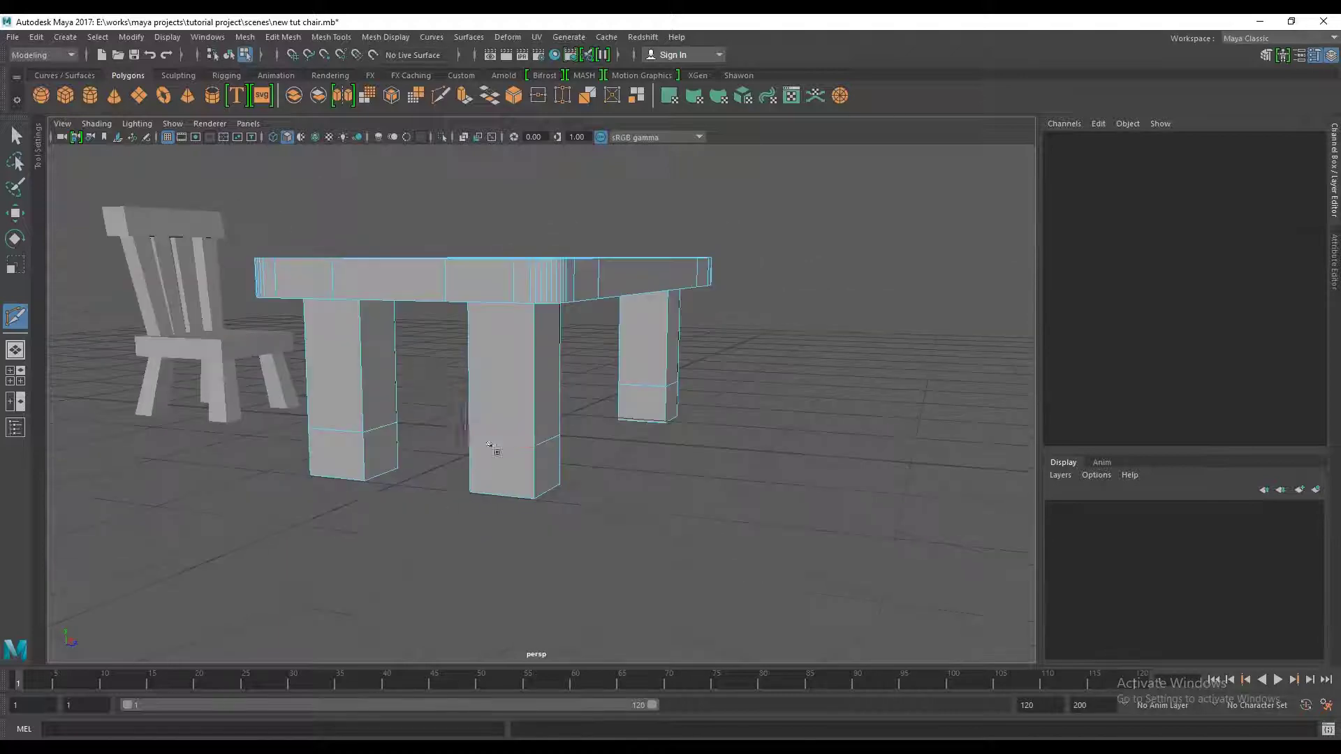
pyautogui.press('space')
pyautogui.press('space')
pyautogui.scroll(2, 671, 493)
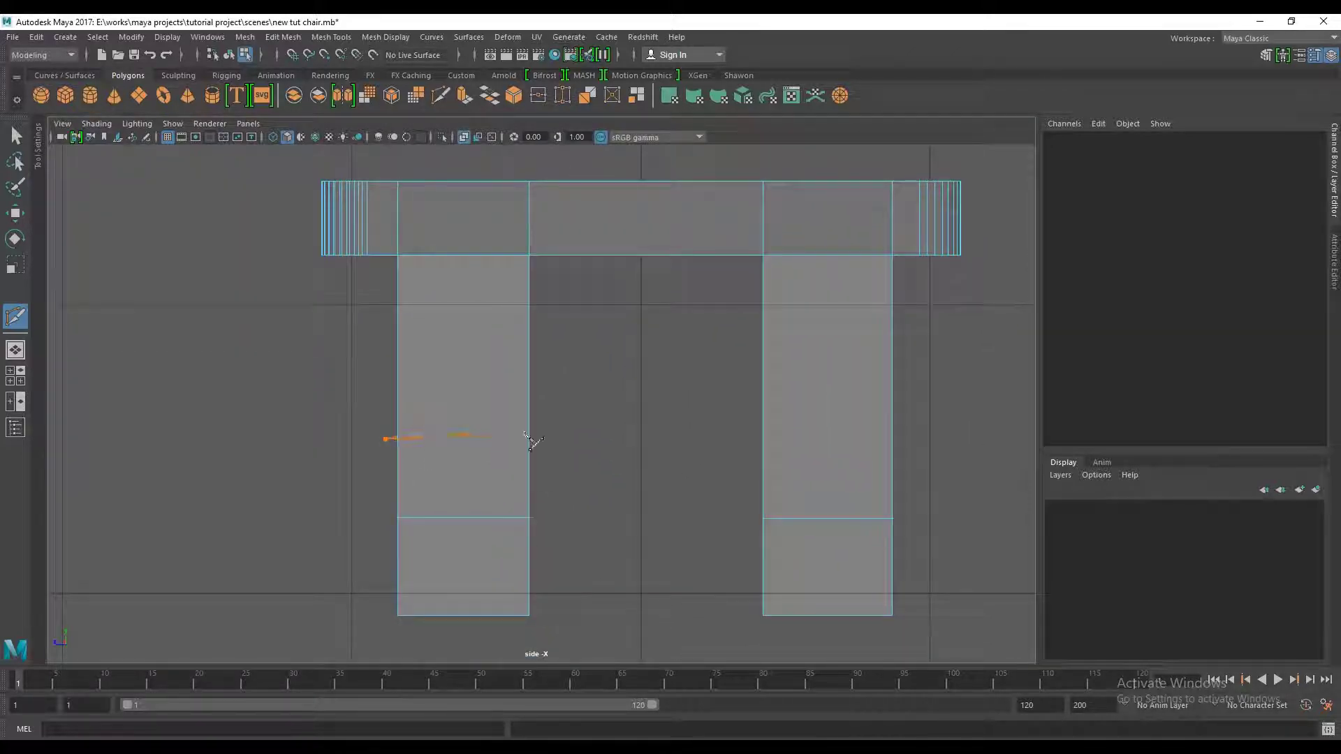
pyautogui.keyDown('ctrl'); pyautogui.click(902, 459); pyautogui.keyUp('ctrl')
pyautogui.press('space')
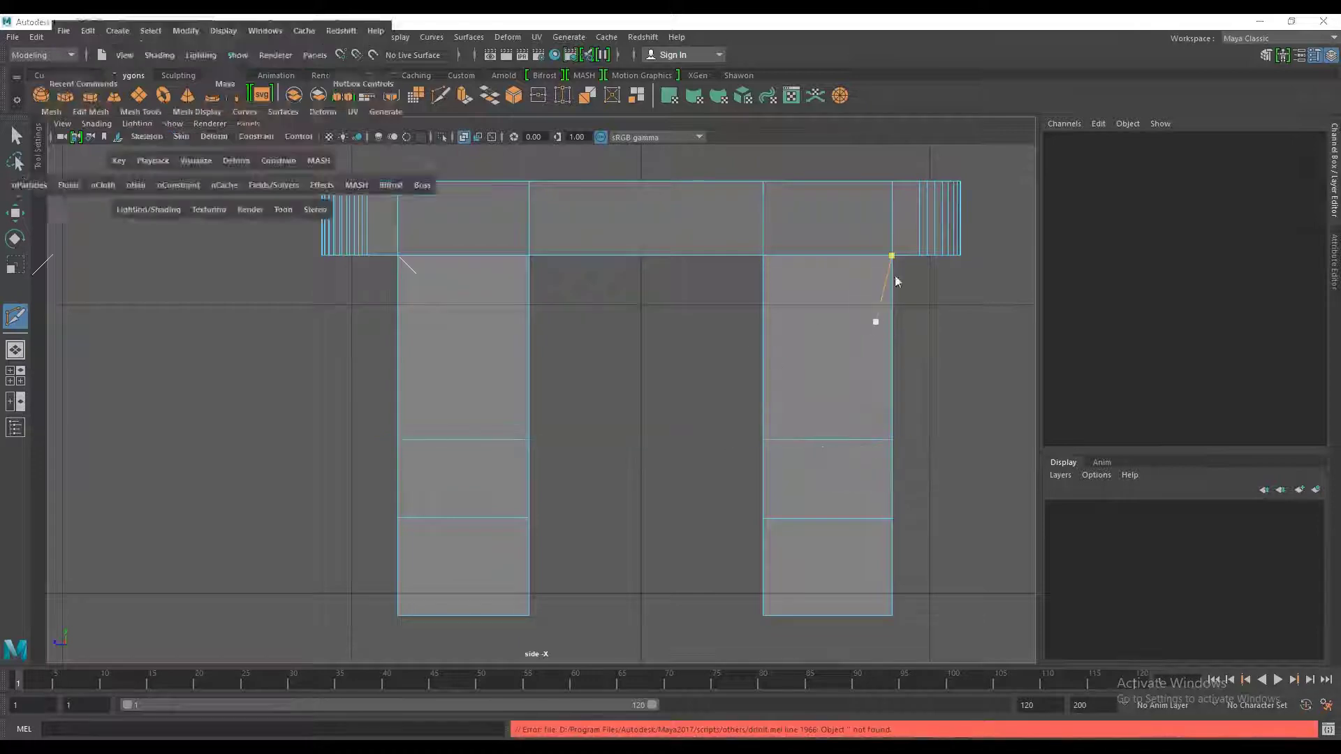
# Cut vertical edge loops down the legs near their corners, discarding an unfinished cut
pyautogui.keyDown('alt'); pyautogui.moveTo(880, 312); pyautogui.dragTo(733, 314); pyautogui.keyUp('alt')
pyautogui.moveTo(733, 314)
pyautogui.keyDown('alt'); pyautogui.mouseDown(button='right')
pyautogui.moveTo(768, 391)
pyautogui.moveTo(684, 409)
pyautogui.mouseUp(button='right'); pyautogui.keyUp('alt')
pyautogui.keyDown('alt'); pyautogui.moveTo(685, 409); pyautogui.dragTo(692, 426); pyautogui.keyUp('alt')
pyautogui.keyDown('alt'); pyautogui.moveTo(691, 426); pyautogui.dragTo(694, 440, button='right'); pyautogui.keyUp('alt')
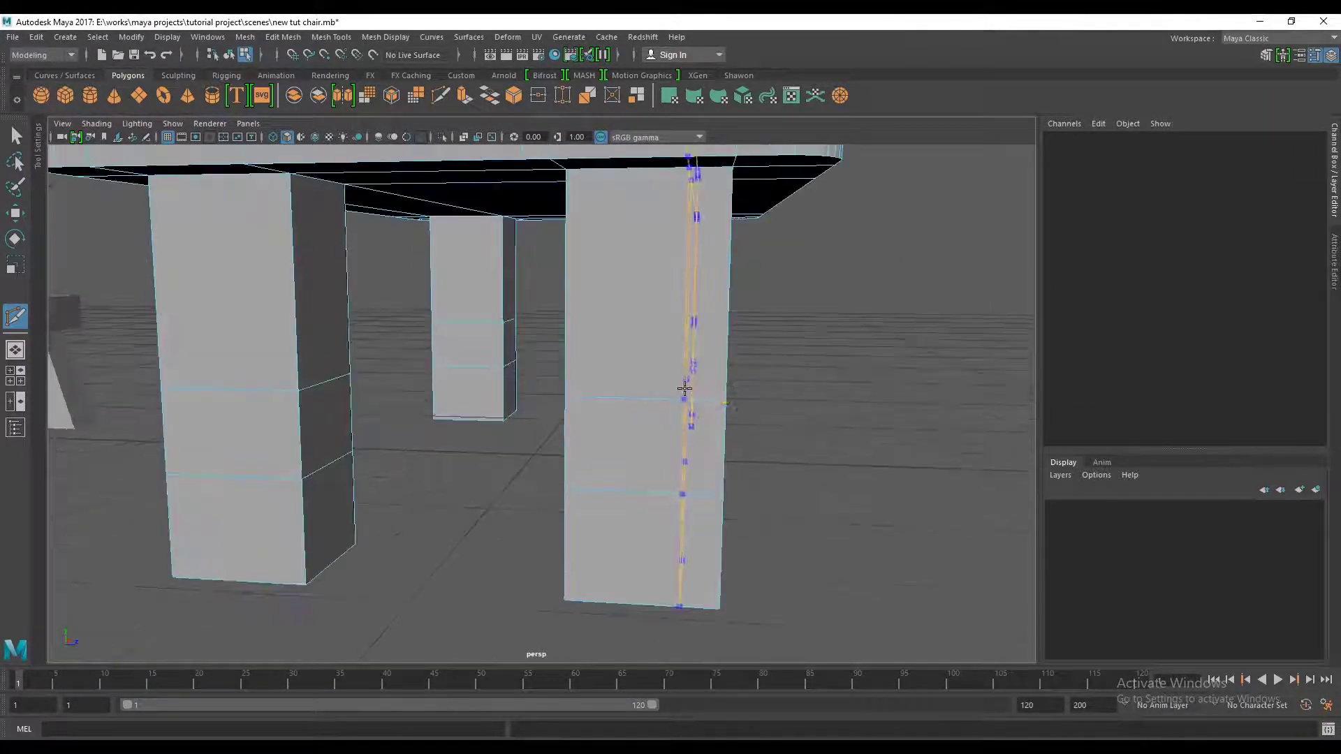
pyautogui.keyDown('alt'); pyautogui.moveTo(608, 398); pyautogui.dragTo(552, 404); pyautogui.keyUp('alt')
pyautogui.click(445, 365)
pyautogui.click(441, 426)
pyautogui.click(370, 384)
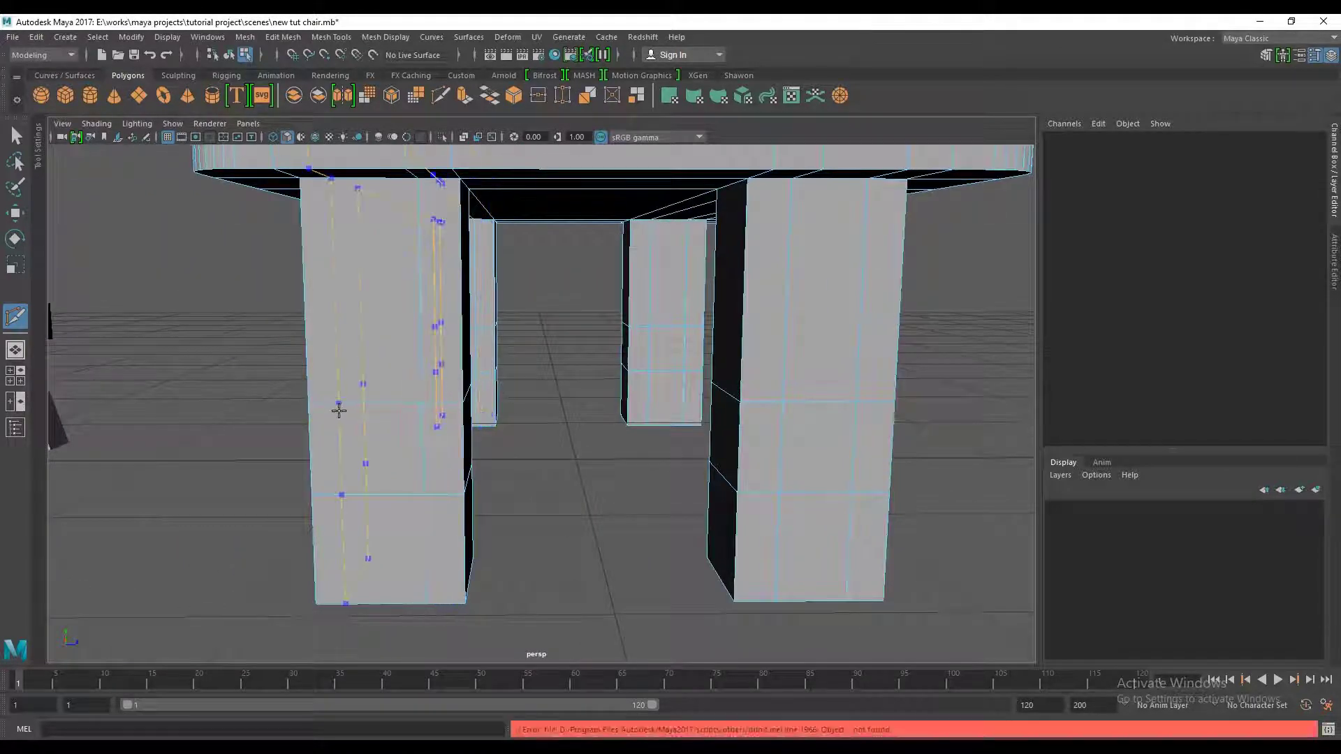
pyautogui.click(348, 403)
pyautogui.press('Escape')
pyautogui.keyDown('alt'); pyautogui.moveTo(433, 459); pyautogui.dragTo(785, 377); pyautogui.keyUp('alt')
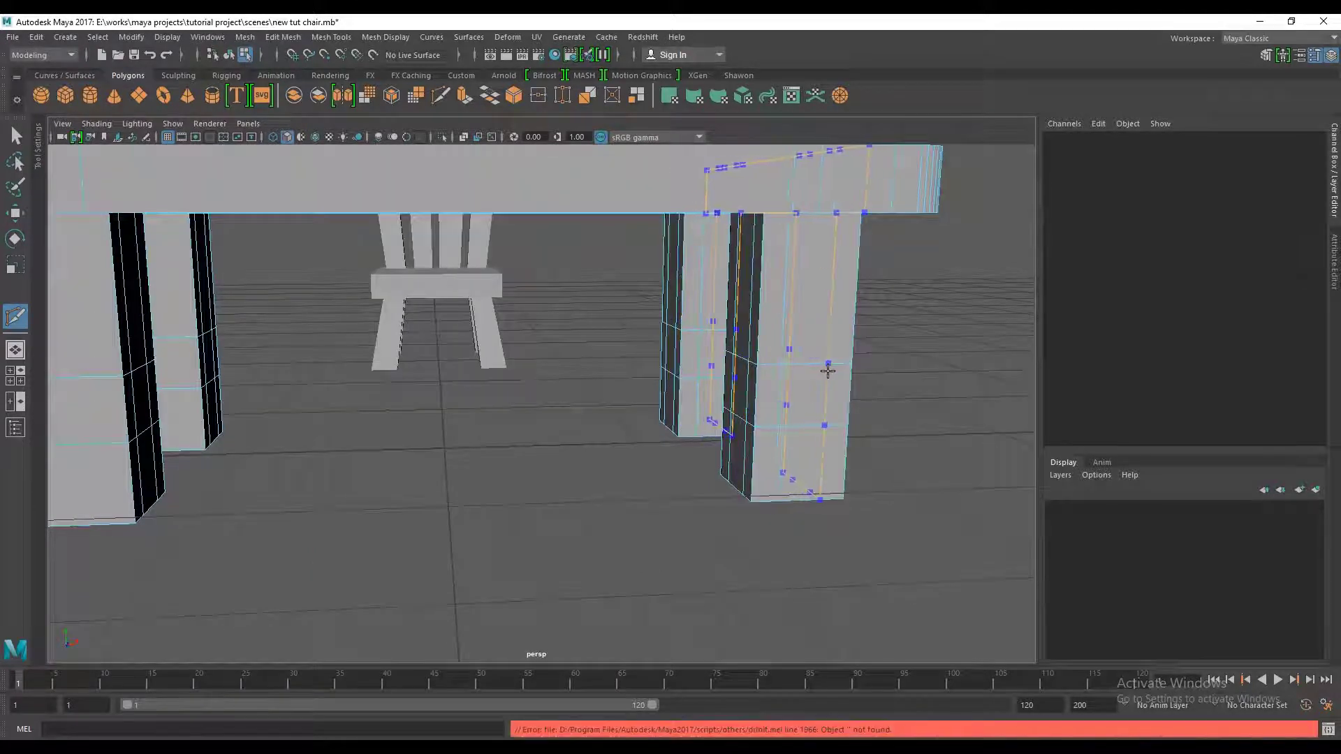
pyautogui.keyDown('alt'); pyautogui.moveTo(751, 405); pyautogui.dragTo(484, 409); pyautogui.keyUp('alt')
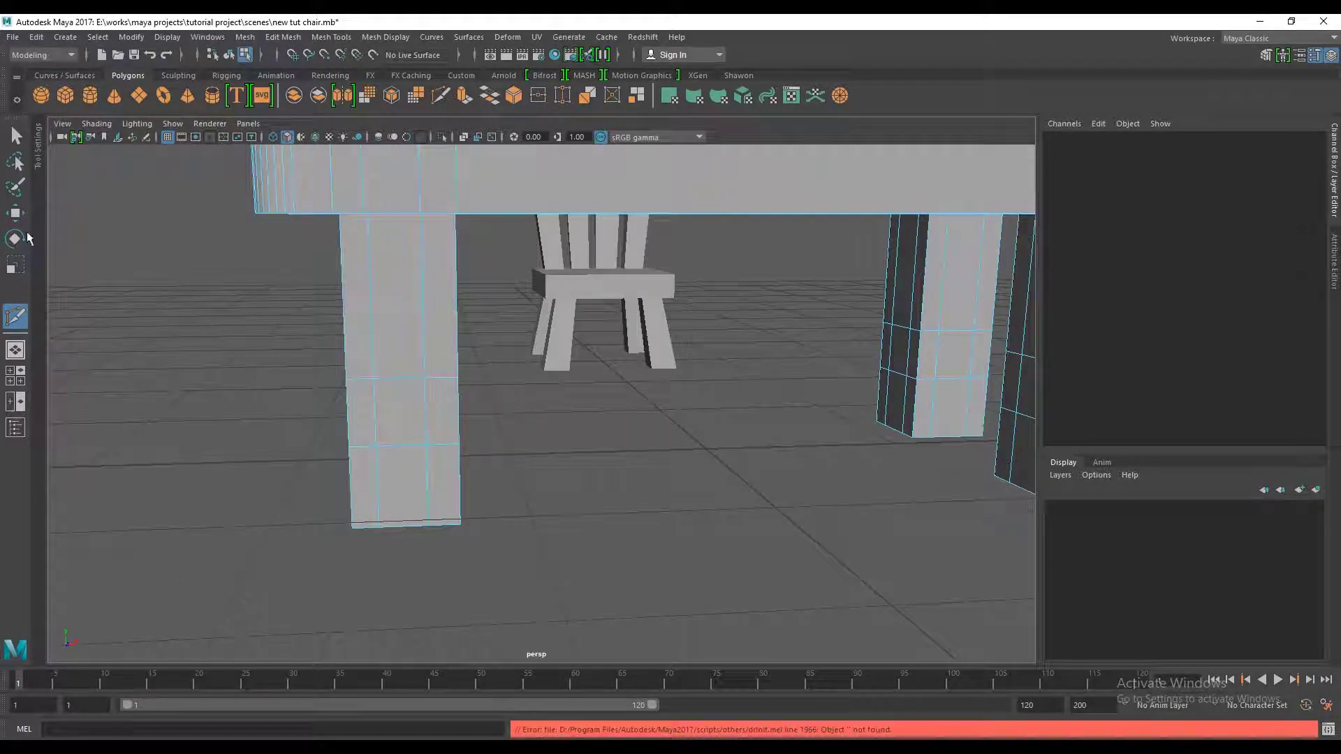
# Exit the edge-cutting tool and orbit to a low view under the table toward the legs
pyautogui.click(15, 213)
pyautogui.press('f')
pyautogui.moveTo(530, 323)
pyautogui.keyDown('alt'); pyautogui.mouseDown()
pyautogui.moveTo(494, 353)
pyautogui.moveTo(430, 373)
pyautogui.moveTo(338, 371)
pyautogui.moveTo(548, 377)
pyautogui.moveTo(479, 419)
pyautogui.moveTo(464, 368)
pyautogui.moveTo(614, 383)
pyautogui.mouseUp(); pyautogui.keyUp('alt')
pyautogui.scroll(-2, 548, 377)
pyautogui.scroll(3, 530, 392)
pyautogui.keyDown('alt'); pyautogui.moveTo(530, 392); pyautogui.dragTo(448, 422); pyautogui.keyUp('alt')
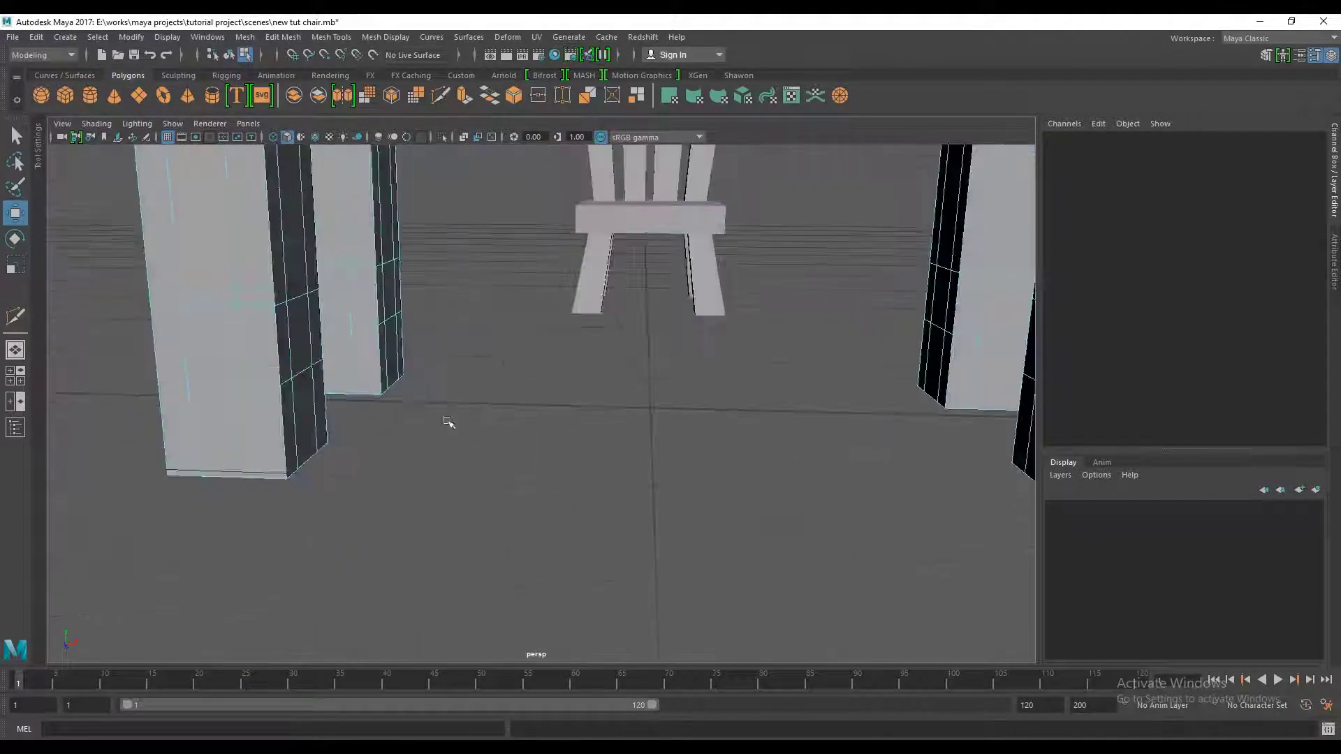
pyautogui.scroll(-3, 447, 422)
# In face mode, select a face on each of two legs and delete them
pyautogui.rightClick(366, 330)
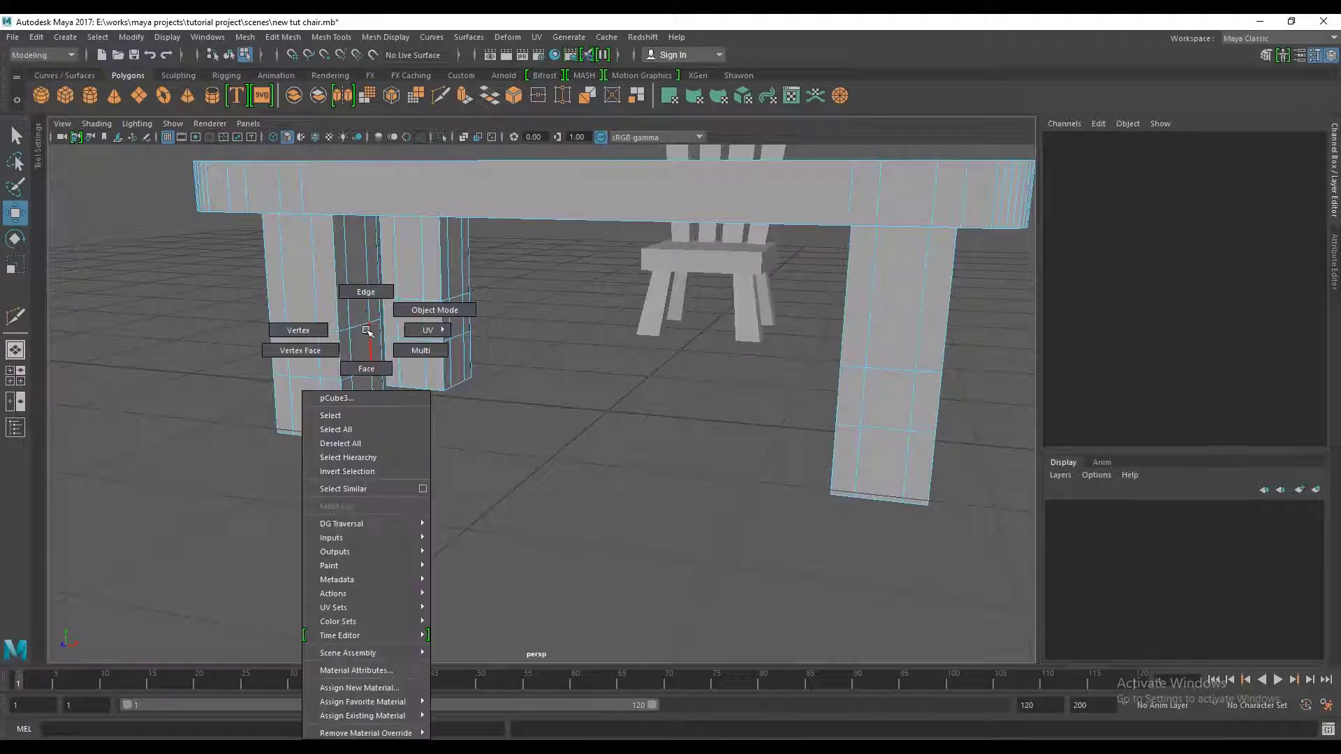
pyautogui.click(366, 366)
pyautogui.scroll(3, 391, 363)
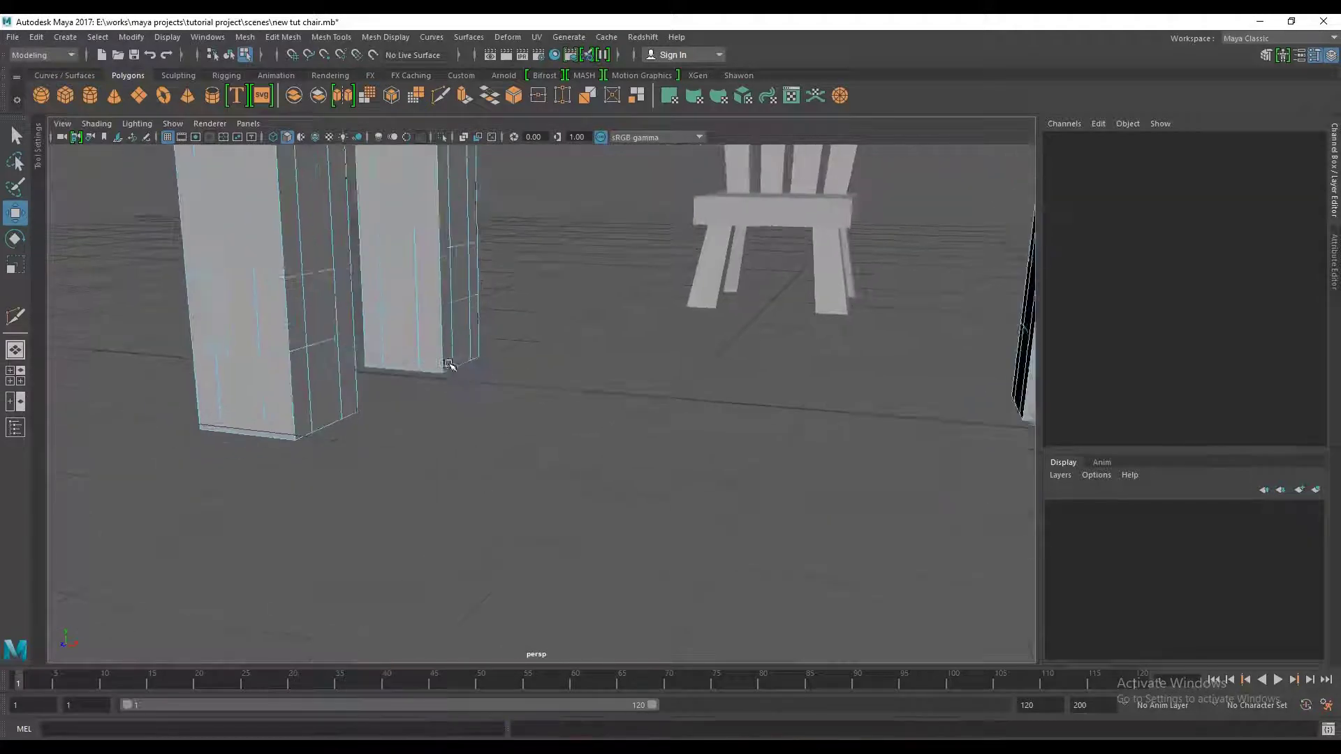
pyautogui.moveTo(450, 366)
pyautogui.keyDown('alt'); pyautogui.mouseDown()
pyautogui.moveTo(434, 374)
pyautogui.moveTo(353, 330)
pyautogui.moveTo(362, 350)
pyautogui.mouseUp(); pyautogui.keyUp('alt')
pyautogui.scroll(3, 434, 374)
pyautogui.click(340, 319)
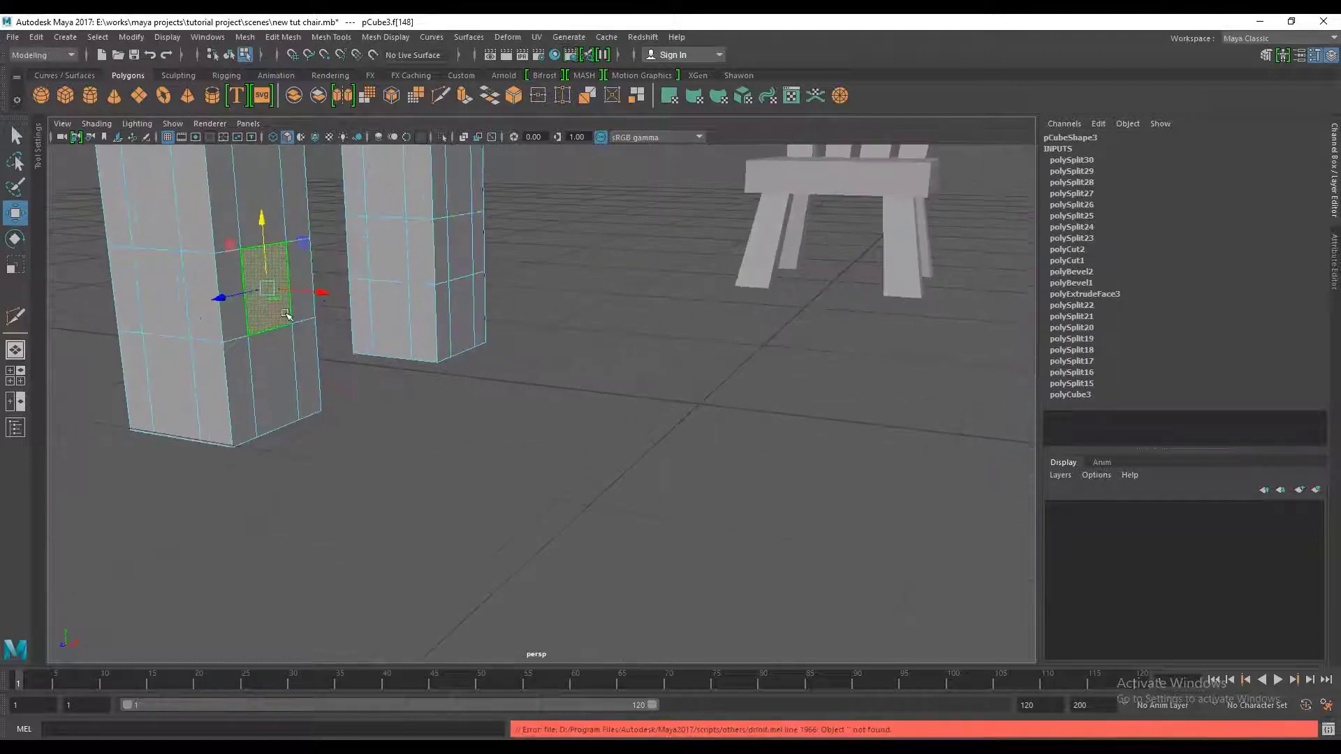
pyautogui.keyDown('alt'); pyautogui.moveTo(287, 315); pyautogui.dragTo(676, 347); pyautogui.keyUp('alt')
pyautogui.click(866, 252)
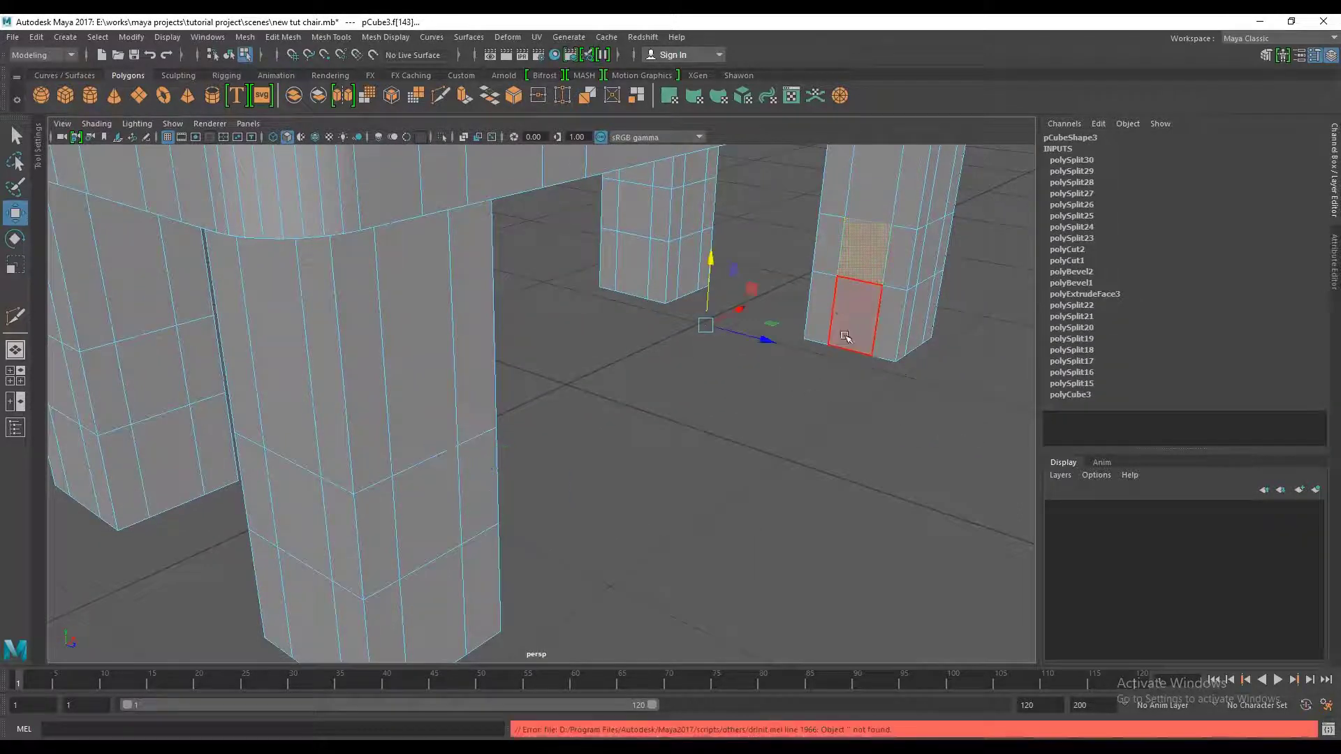
pyautogui.moveTo(845, 338)
pyautogui.keyDown('alt'); pyautogui.mouseDown()
pyautogui.moveTo(736, 321)
pyautogui.moveTo(608, 347)
pyautogui.moveTo(586, 370)
pyautogui.moveTo(889, 326)
pyautogui.mouseUp(); pyautogui.keyUp('alt')
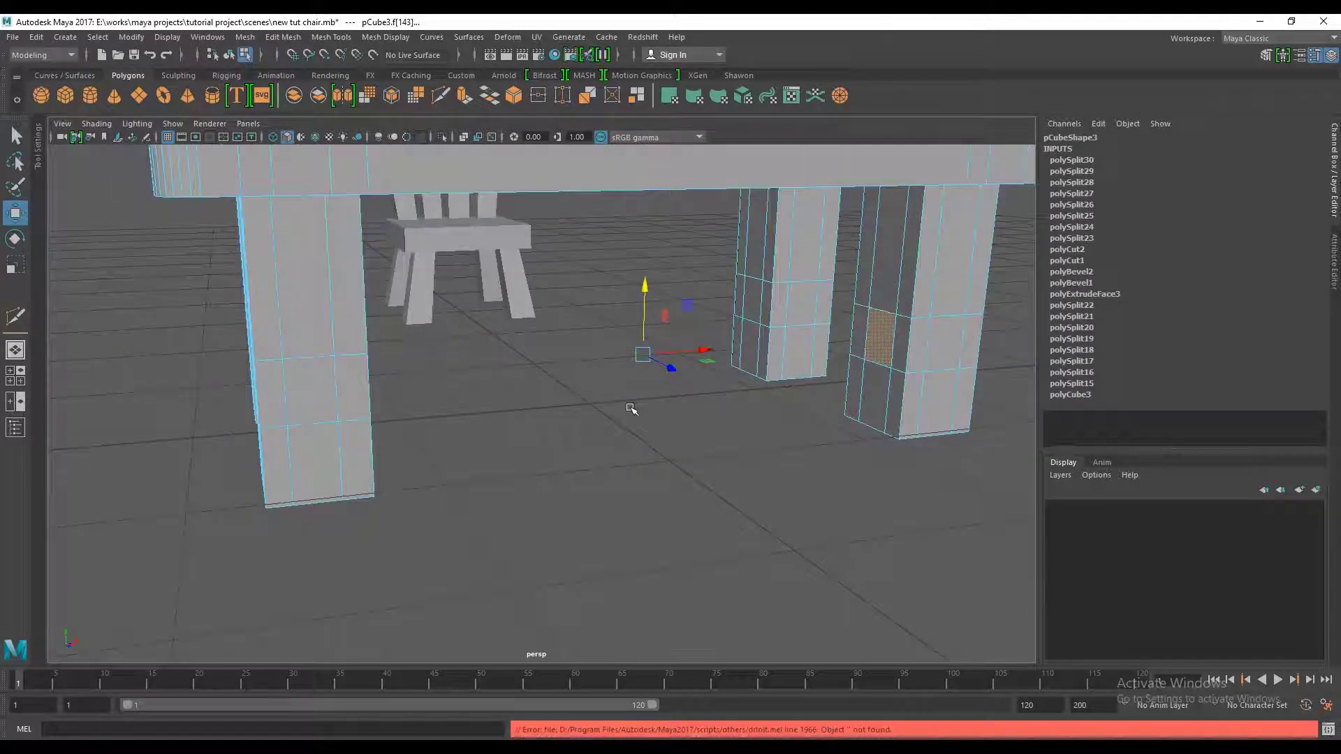
pyautogui.press('Delete')
pyautogui.moveTo(628, 410)
pyautogui.keyDown('alt'); pyautogui.mouseDown()
pyautogui.moveTo(709, 365)
pyautogui.moveTo(658, 410)
pyautogui.moveTo(552, 414)
pyautogui.moveTo(401, 383)
pyautogui.moveTo(353, 300)
pyautogui.moveTo(547, 350)
pyautogui.moveTo(880, 328)
pyautogui.moveTo(803, 378)
pyautogui.moveTo(634, 365)
pyautogui.moveTo(671, 410)
pyautogui.moveTo(865, 416)
pyautogui.moveTo(915, 404)
pyautogui.mouseUp(); pyautogui.keyUp('alt')
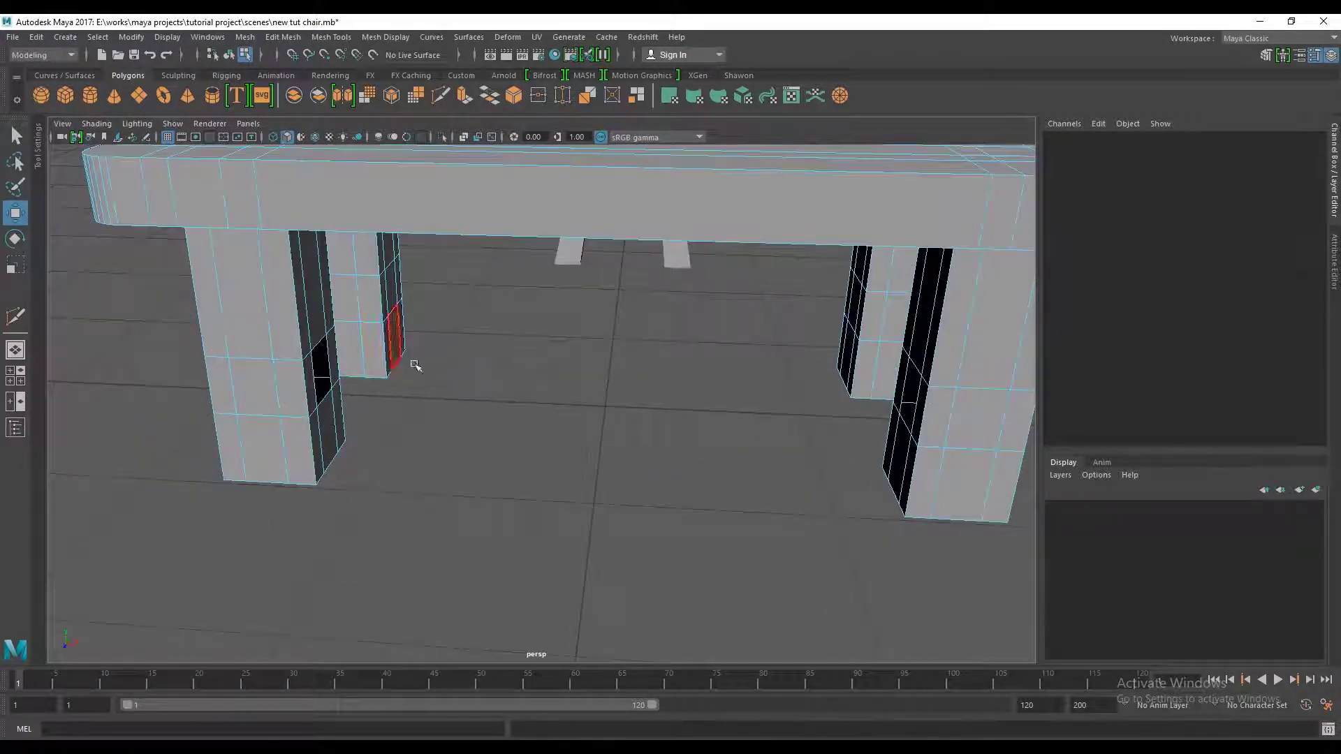
# In edge mode, select the vertical edge beside the hole in the table leg
pyautogui.moveTo(415, 365)
pyautogui.keyDown('alt'); pyautogui.mouseDown()
pyautogui.moveTo(359, 359)
pyautogui.moveTo(577, 410)
pyautogui.moveTo(426, 312)
pyautogui.mouseUp(); pyautogui.keyUp('alt')
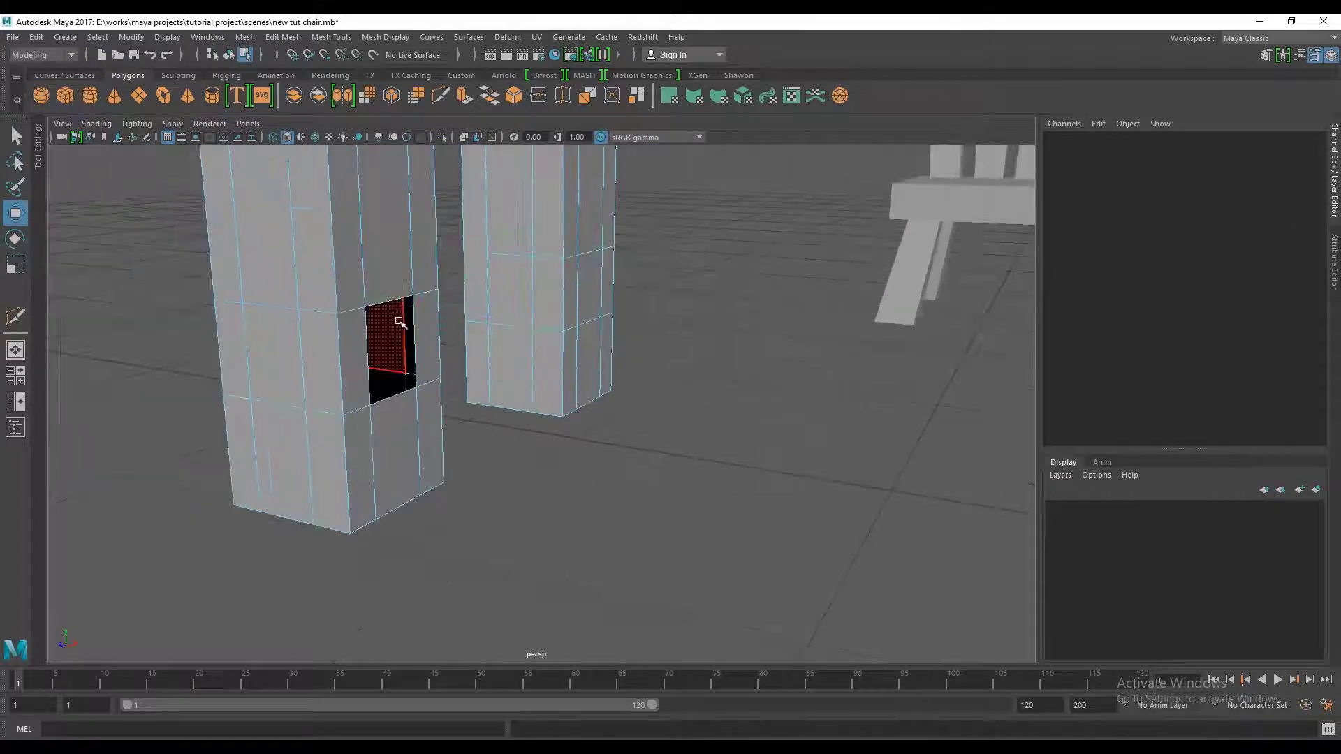
pyautogui.moveTo(399, 264); pyautogui.dragTo(398, 227, button='right')
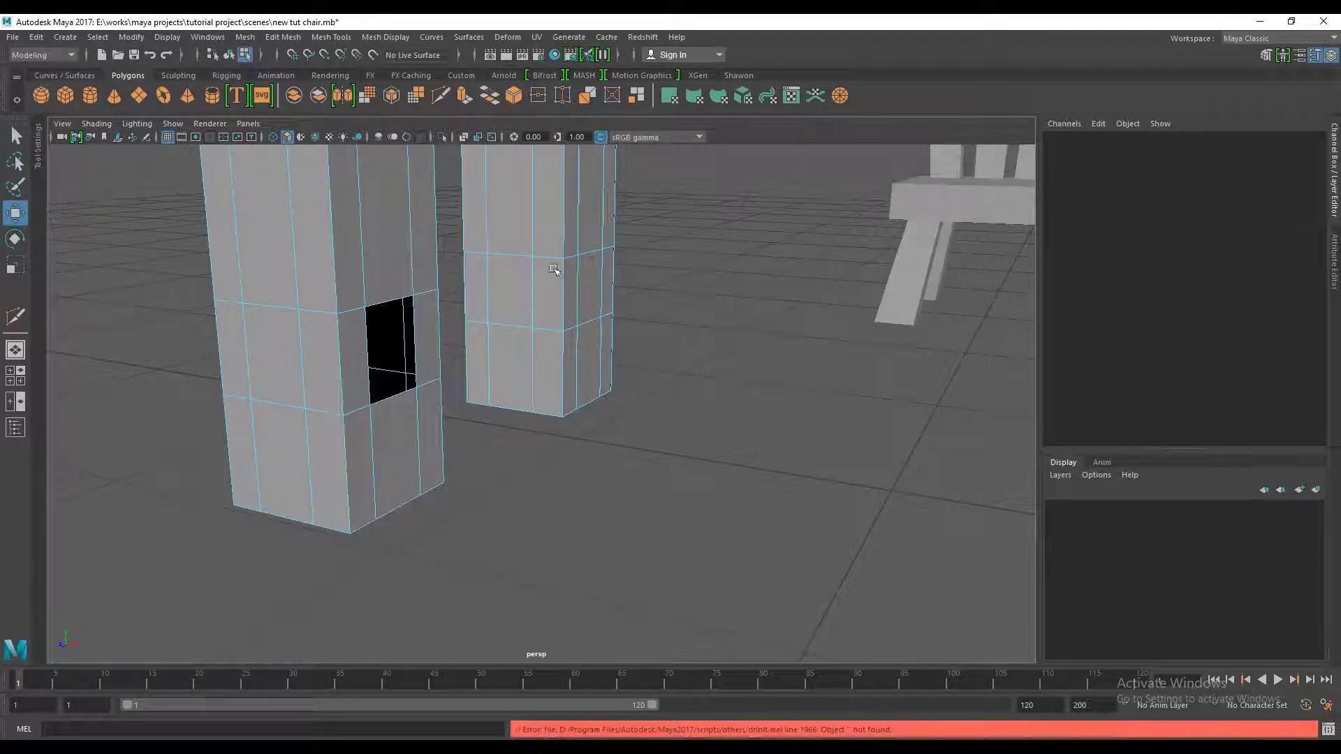
pyautogui.click(389, 299)
pyautogui.moveTo(389, 299)
pyautogui.keyDown('alt'); pyautogui.mouseDown()
pyautogui.moveTo(772, 312)
pyautogui.moveTo(718, 377)
pyautogui.moveTo(826, 399)
pyautogui.moveTo(558, 391)
pyautogui.moveTo(542, 416)
pyautogui.mouseUp(); pyautogui.keyUp('alt')
pyautogui.keyDown('alt'); pyautogui.moveTo(542, 416); pyautogui.dragTo(725, 470, button='right'); pyautogui.keyUp('alt')
pyautogui.moveTo(724, 470)
pyautogui.keyDown('alt'); pyautogui.mouseDown()
pyautogui.moveTo(874, 452)
pyautogui.moveTo(631, 470)
pyautogui.moveTo(704, 452)
pyautogui.mouseUp(); pyautogui.keyUp('alt')
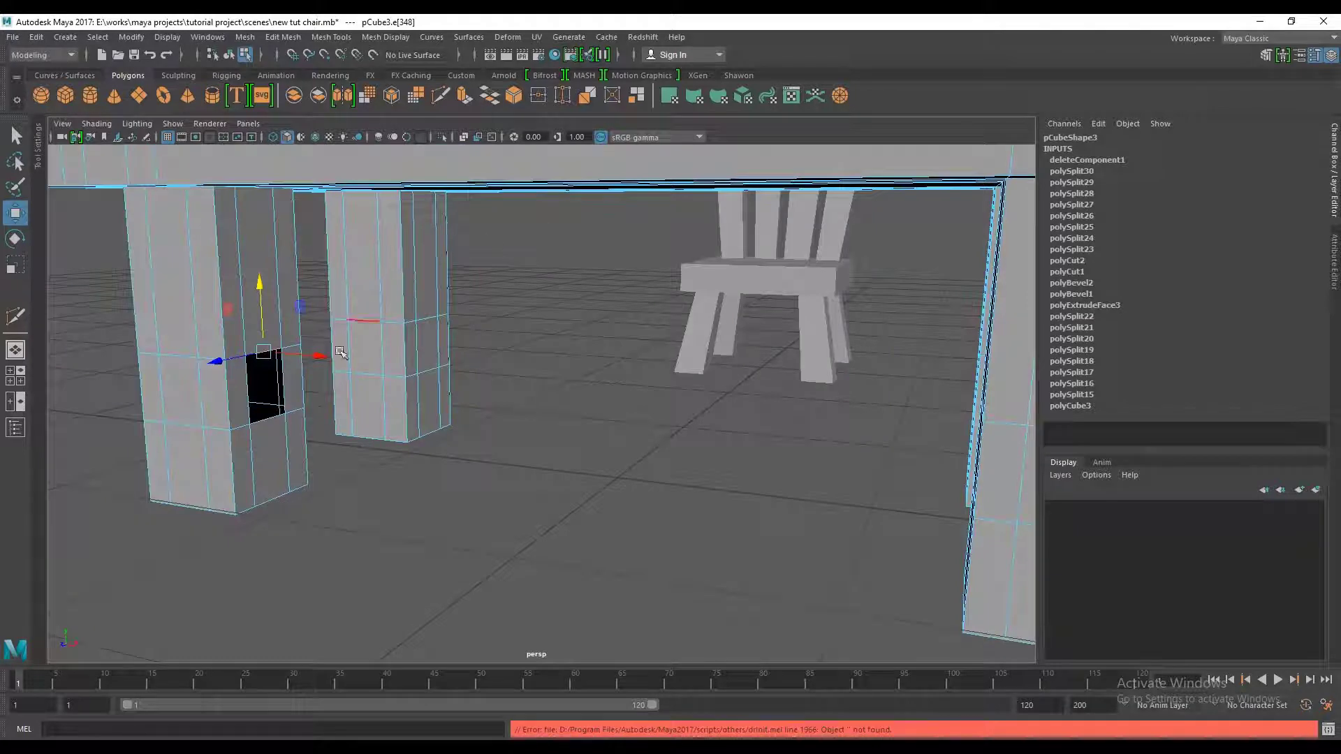
pyautogui.click(491, 245)
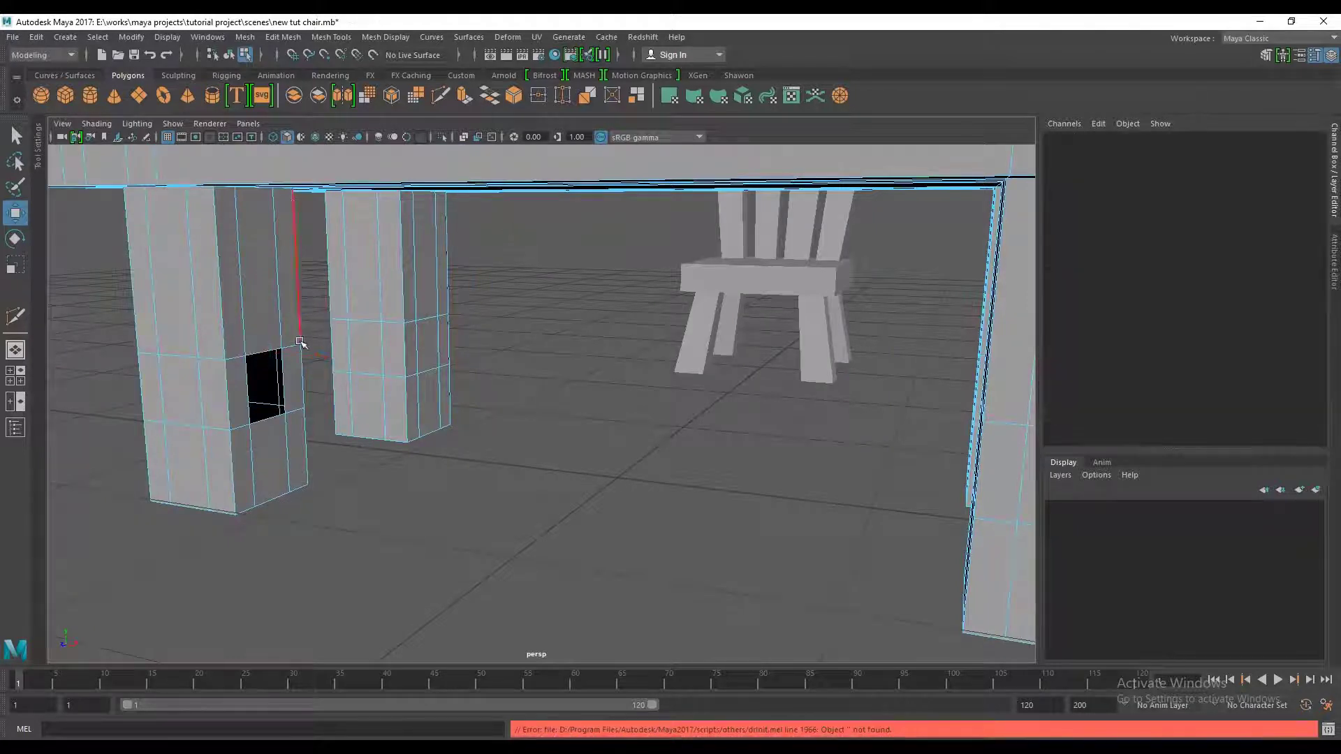
pyautogui.click(269, 353)
pyautogui.moveTo(269, 353)
pyautogui.keyDown('alt'); pyautogui.mouseDown()
pyautogui.moveTo(488, 372)
pyautogui.moveTo(746, 352)
pyautogui.mouseUp(); pyautogui.keyUp('alt')
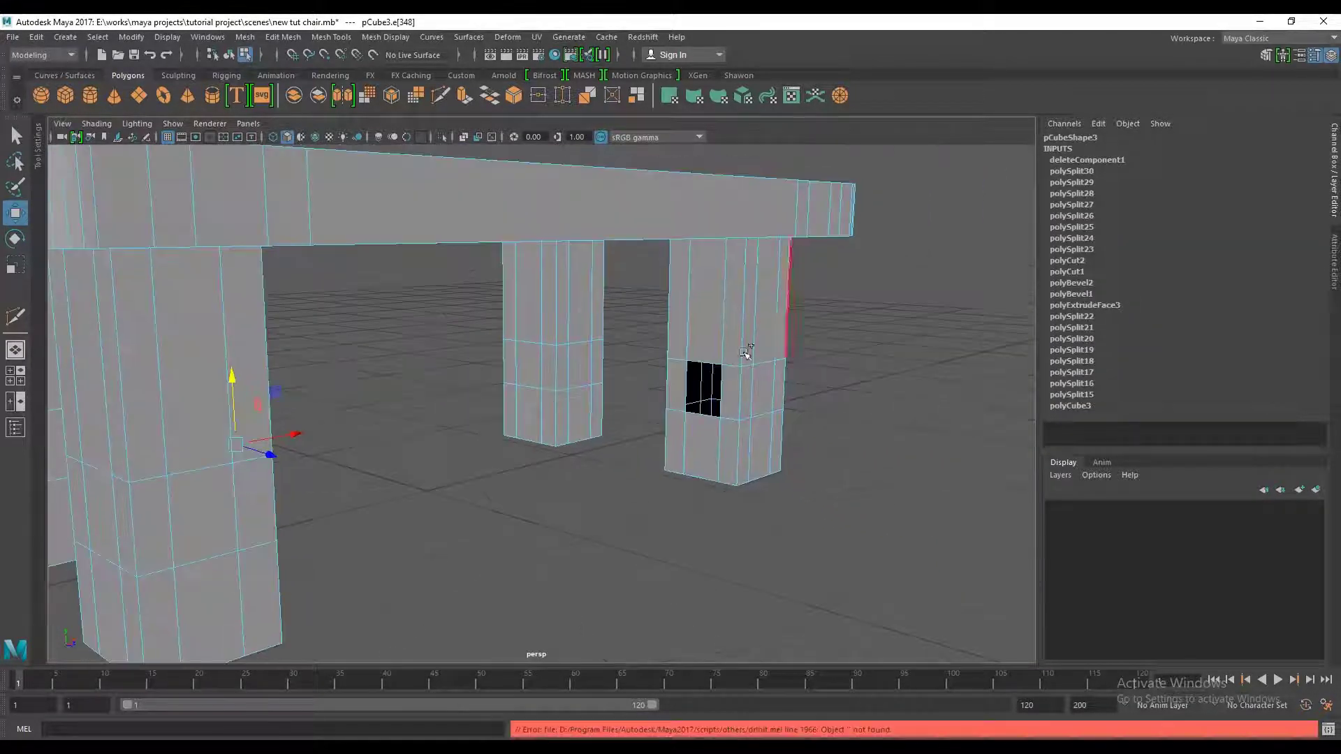
pyautogui.keyDown('alt'); pyautogui.moveTo(775, 442); pyautogui.dragTo(351, 438); pyautogui.keyUp('alt')
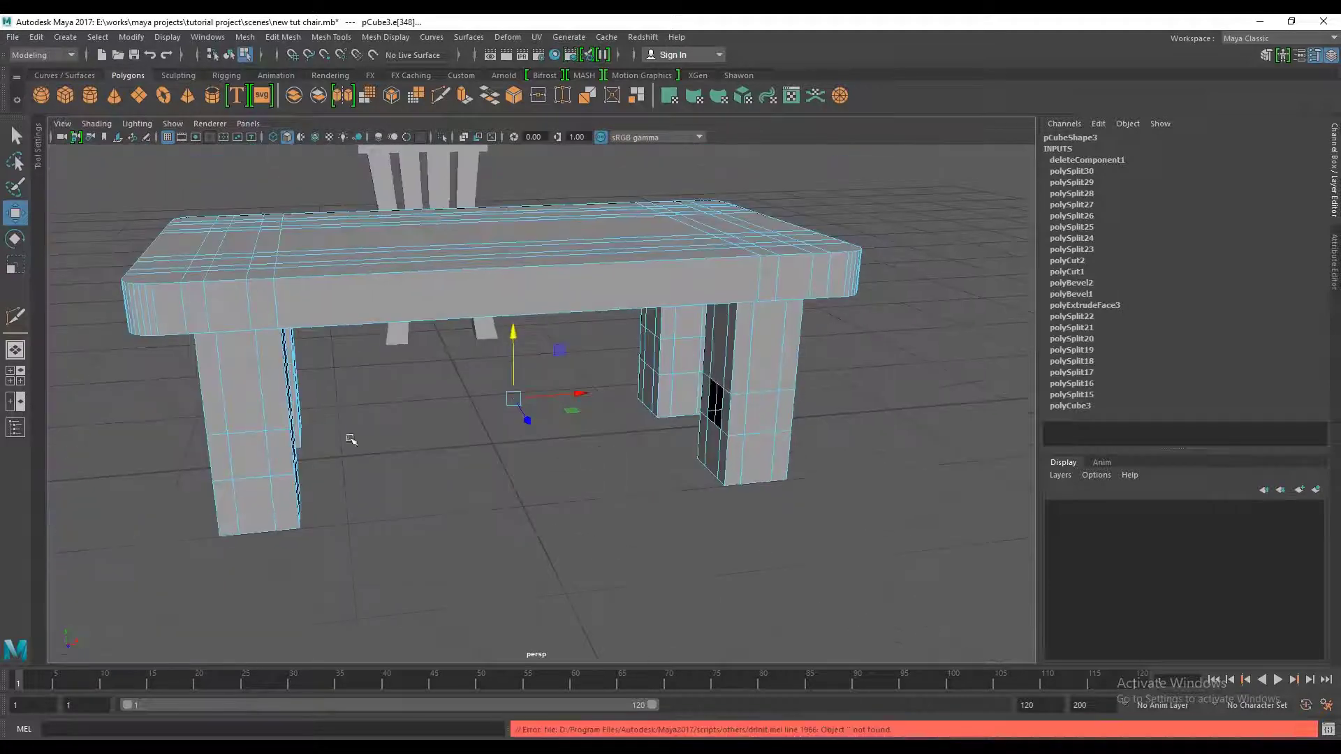
pyautogui.keyDown('alt'); pyautogui.moveTo(627, 442); pyautogui.dragTo(554, 449); pyautogui.keyUp('alt')
pyautogui.keyDown('alt'); pyautogui.moveTo(554, 449); pyautogui.dragTo(599, 449, button='right'); pyautogui.keyUp('alt')
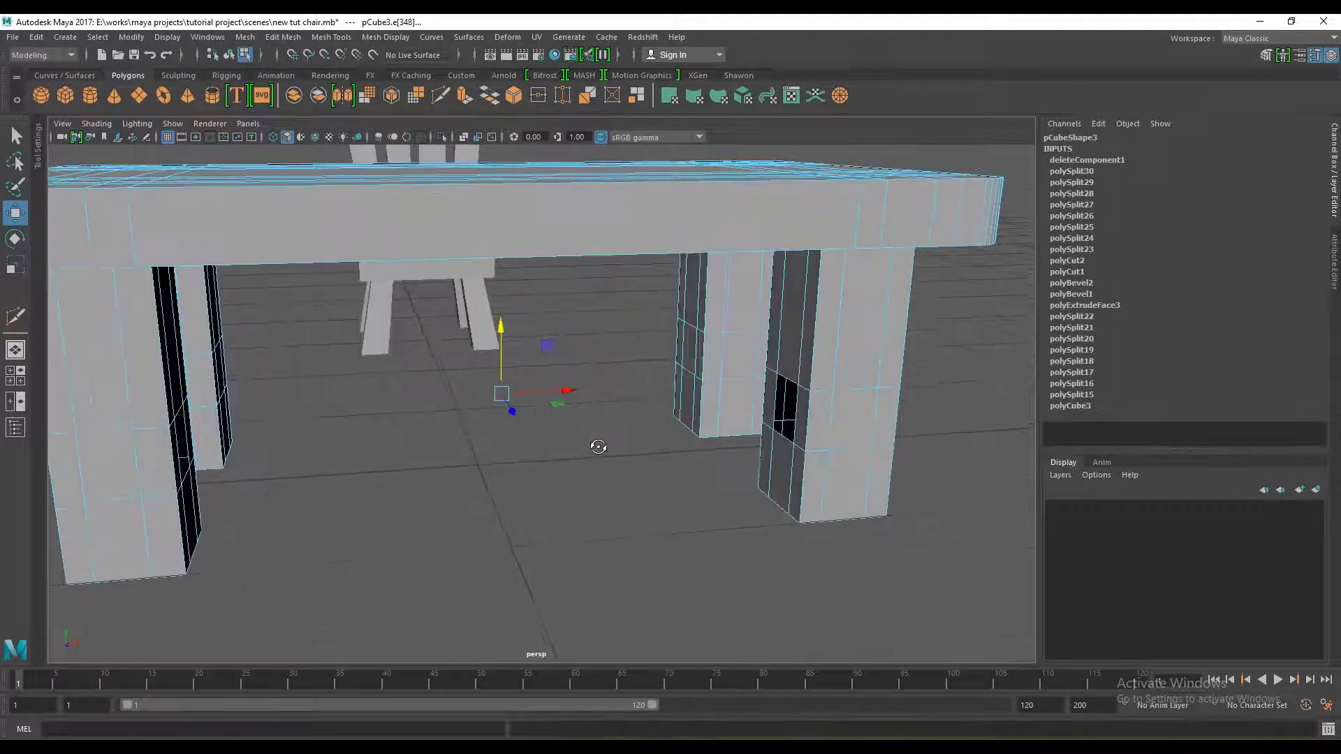
pyautogui.keyDown('alt'); pyautogui.moveTo(599, 449); pyautogui.dragTo(331, 438); pyautogui.keyUp('alt')
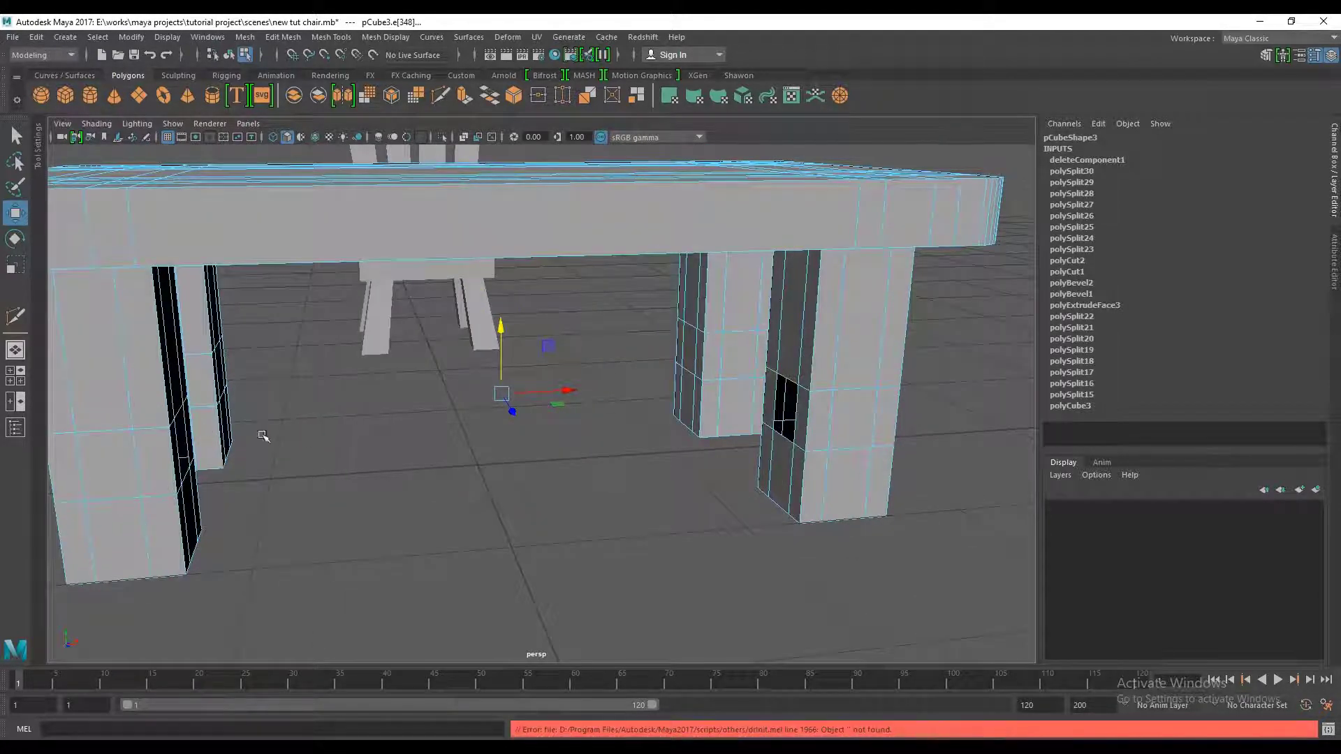
pyautogui.keyDown('alt'); pyautogui.moveTo(650, 391); pyautogui.dragTo(595, 422); pyautogui.keyUp('alt')
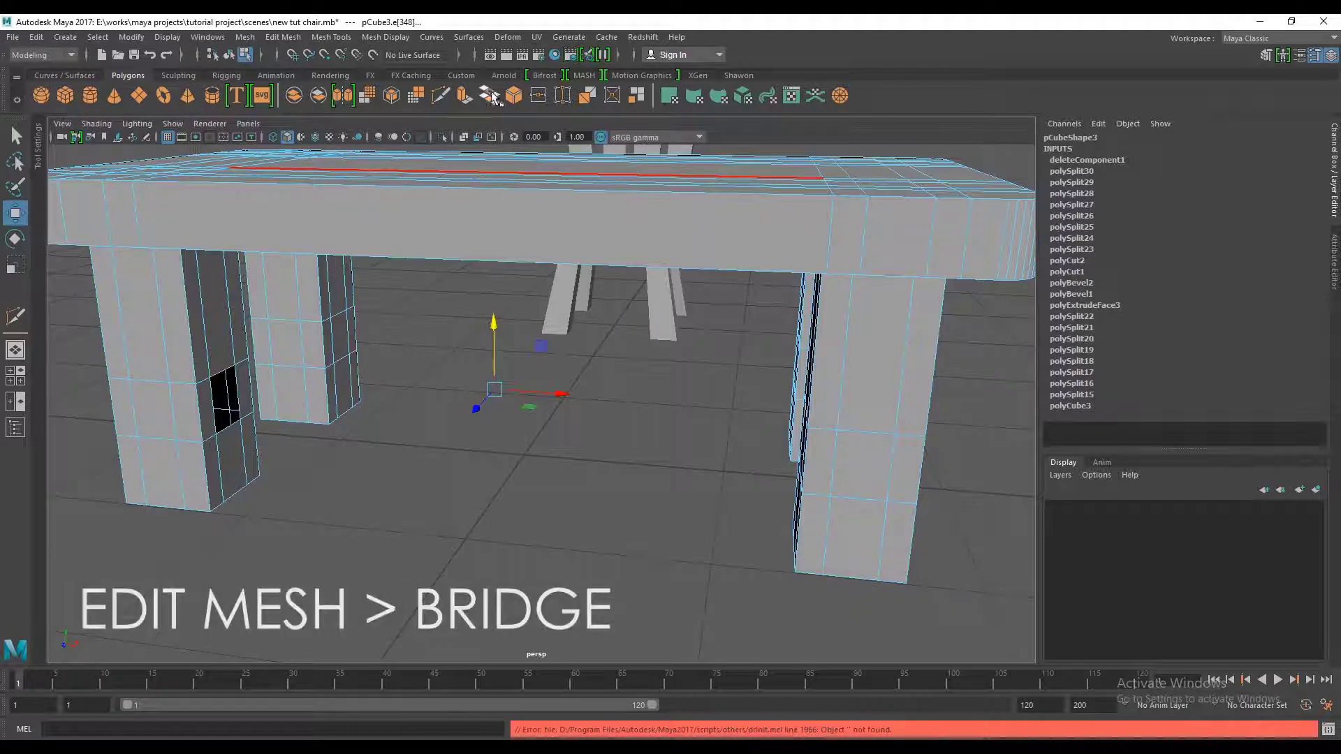
pyautogui.click(275, 38)
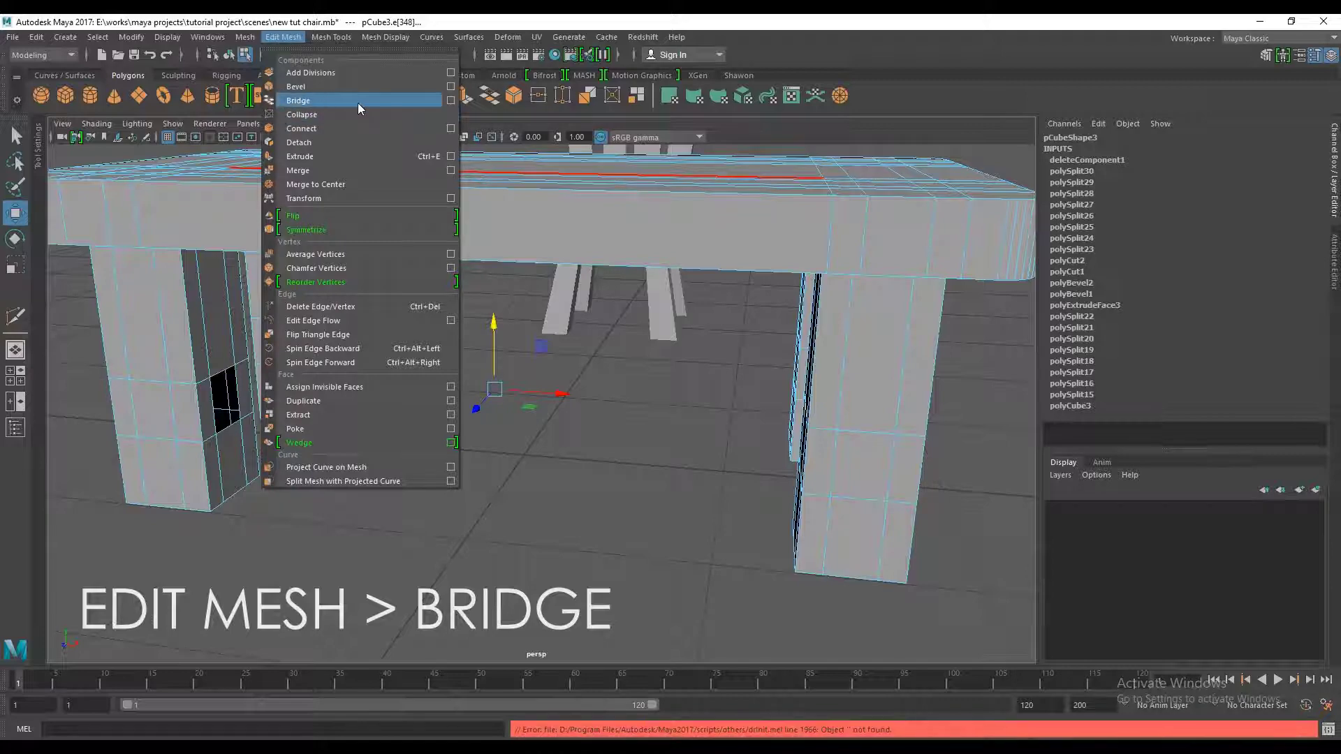
pyautogui.click(315, 101)
pyautogui.moveTo(454, 315)
pyautogui.keyDown('alt'); pyautogui.mouseDown()
pyautogui.moveTo(518, 349)
pyautogui.moveTo(620, 346)
pyautogui.mouseUp(); pyautogui.keyUp('alt')
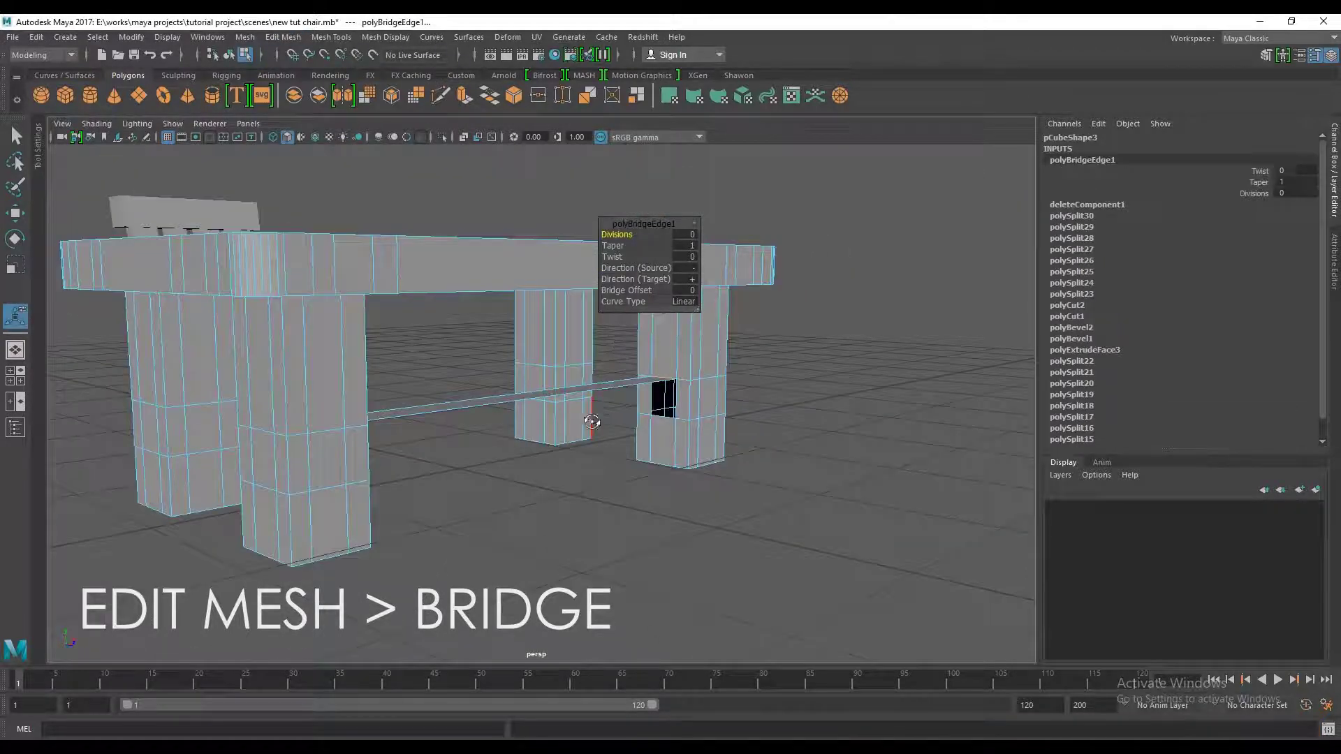
pyautogui.moveTo(592, 422)
pyautogui.keyDown('alt'); pyautogui.mouseDown()
pyautogui.moveTo(440, 422)
pyautogui.moveTo(539, 443)
pyautogui.moveTo(470, 416)
pyautogui.moveTo(538, 425)
pyautogui.moveTo(533, 650)
pyautogui.moveTo(796, 319)
pyautogui.mouseUp(); pyautogui.keyUp('alt')
pyautogui.scroll(-3, 537, 425)
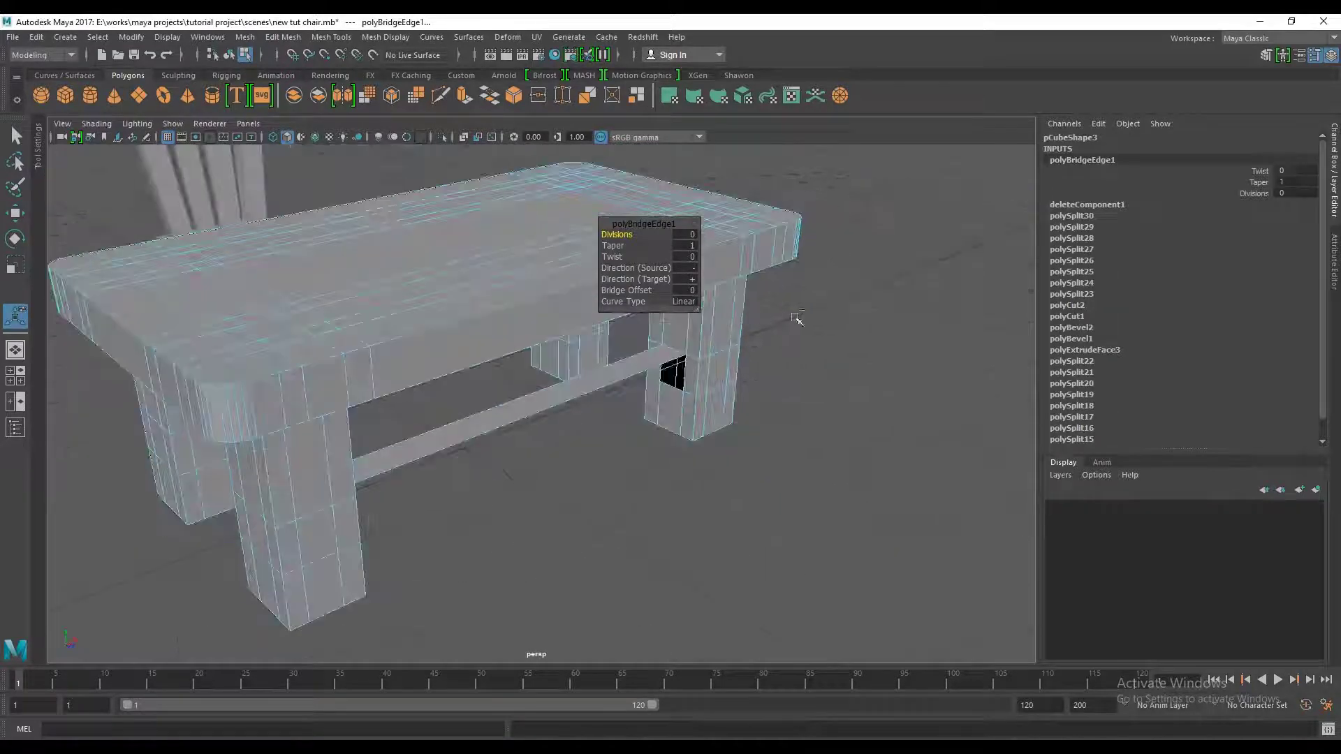
pyautogui.hotkey('ctrl', 'z')
pyautogui.moveTo(700, 370)
pyautogui.keyDown('alt'); pyautogui.mouseDown()
pyautogui.moveTo(563, 414)
pyautogui.moveTo(583, 389)
pyautogui.moveTo(528, 419)
pyautogui.mouseUp(); pyautogui.keyUp('alt')
# Select the top edges of both leg holes and bridge them into a crossbar
pyautogui.click(283, 333)
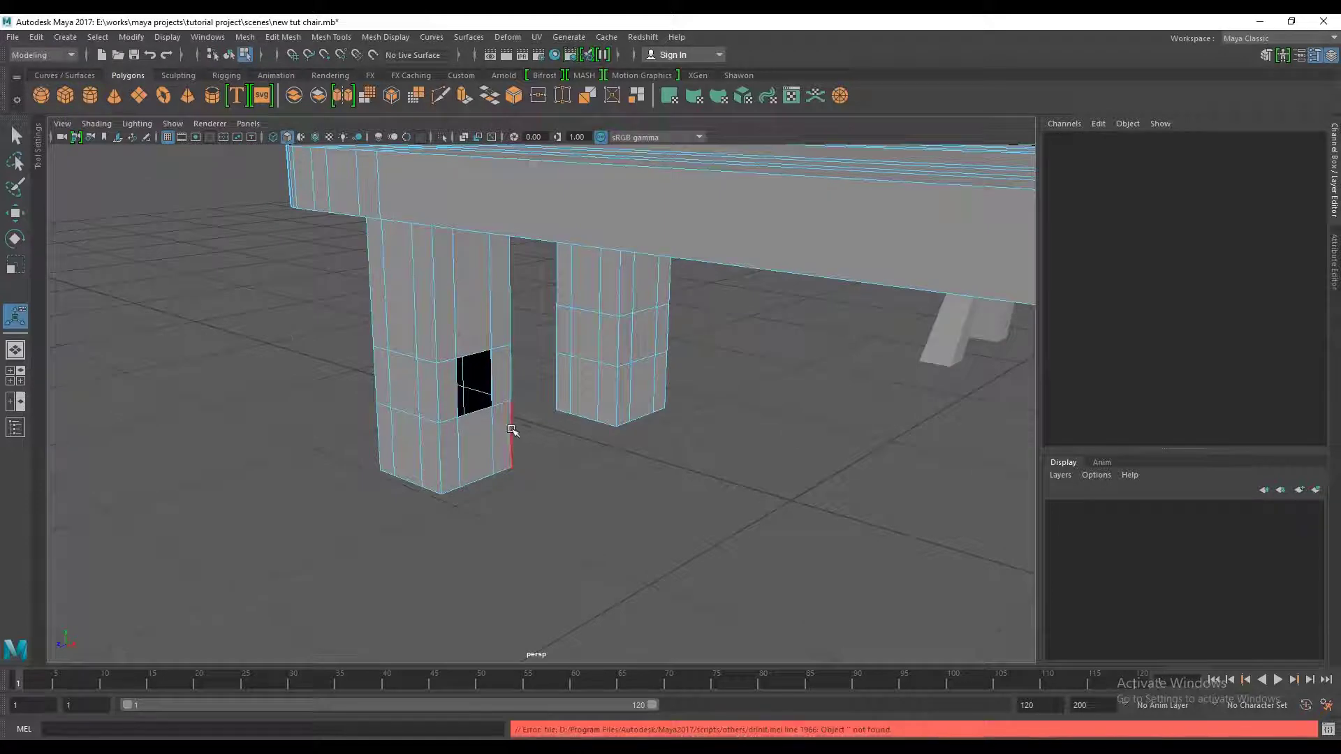
pyautogui.scroll(3, 509, 434)
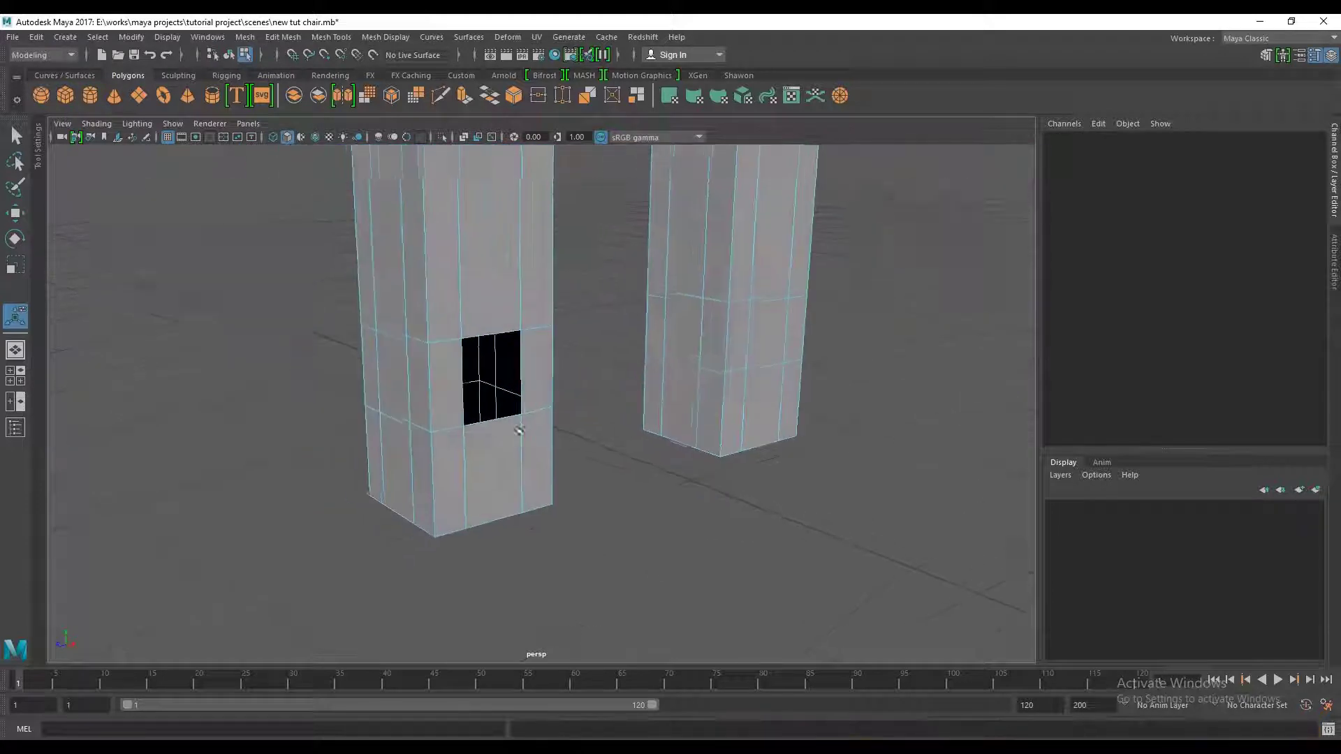
pyautogui.click(500, 330)
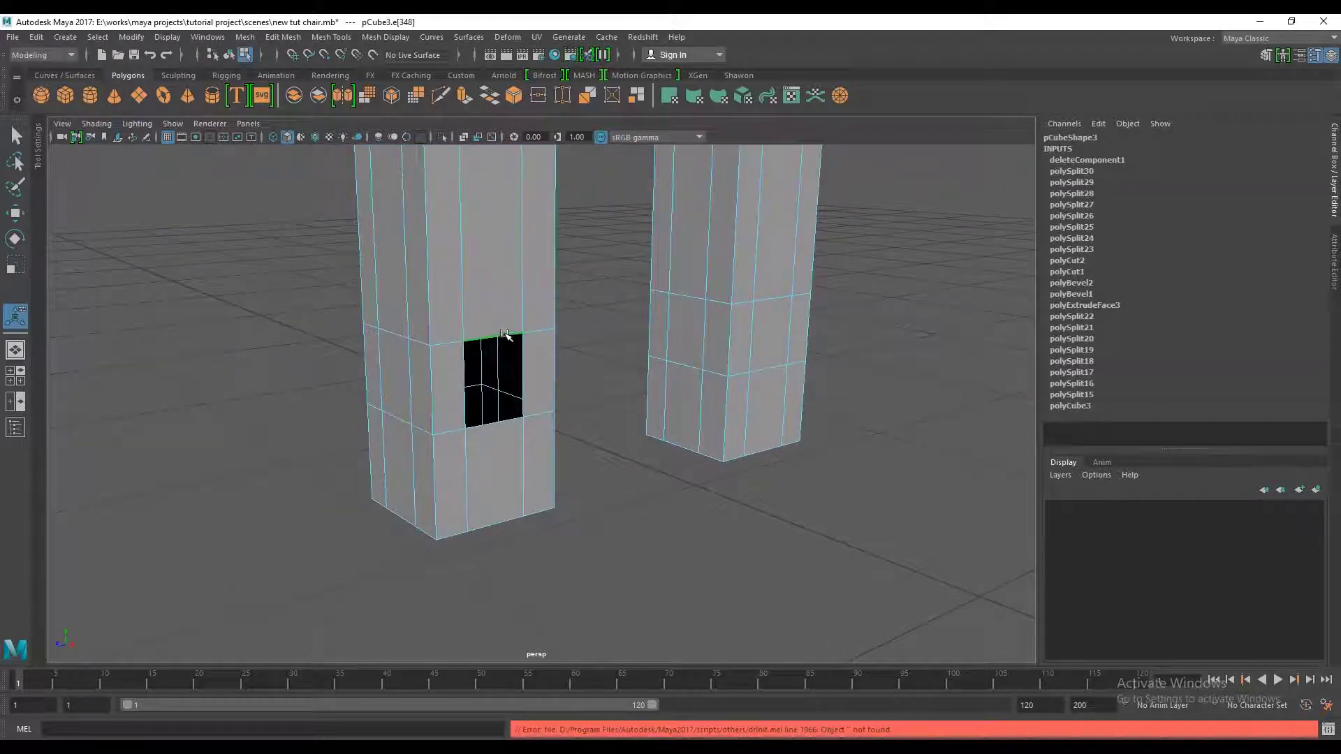
pyautogui.keyDown('shift'); pyautogui.click(495, 330); pyautogui.keyUp('shift')
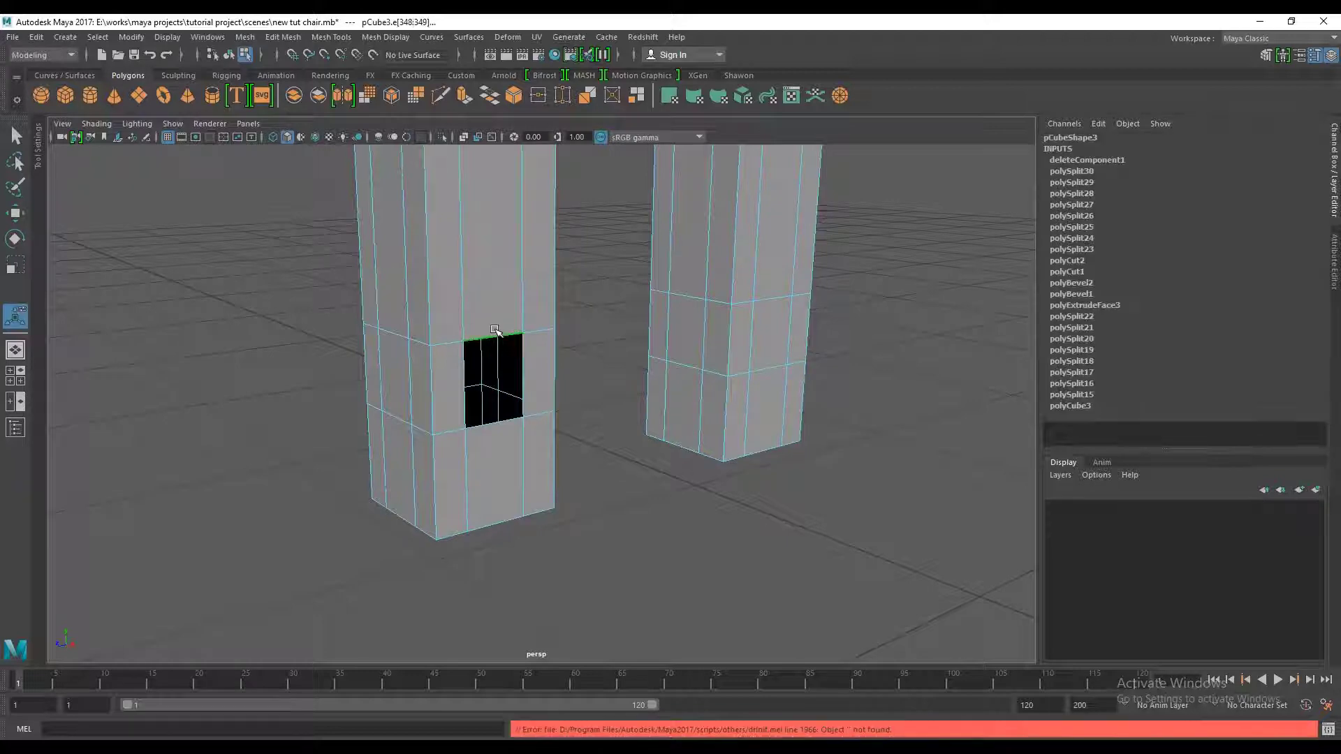
pyautogui.scroll(2, 523, 428)
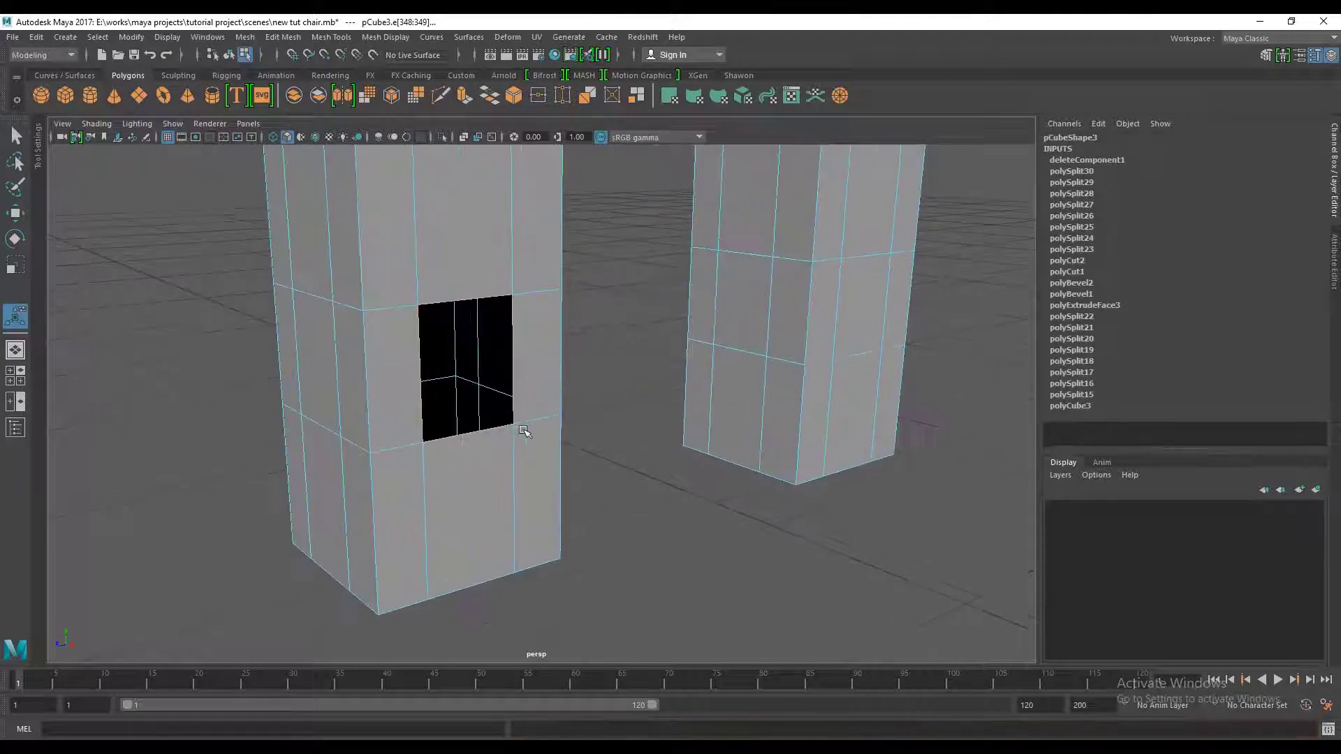
pyautogui.scroll(2, 533, 433)
pyautogui.moveTo(479, 495)
pyautogui.keyDown('alt'); pyautogui.mouseDown()
pyautogui.moveTo(763, 485)
pyautogui.moveTo(727, 365)
pyautogui.mouseUp(); pyautogui.keyUp('alt')
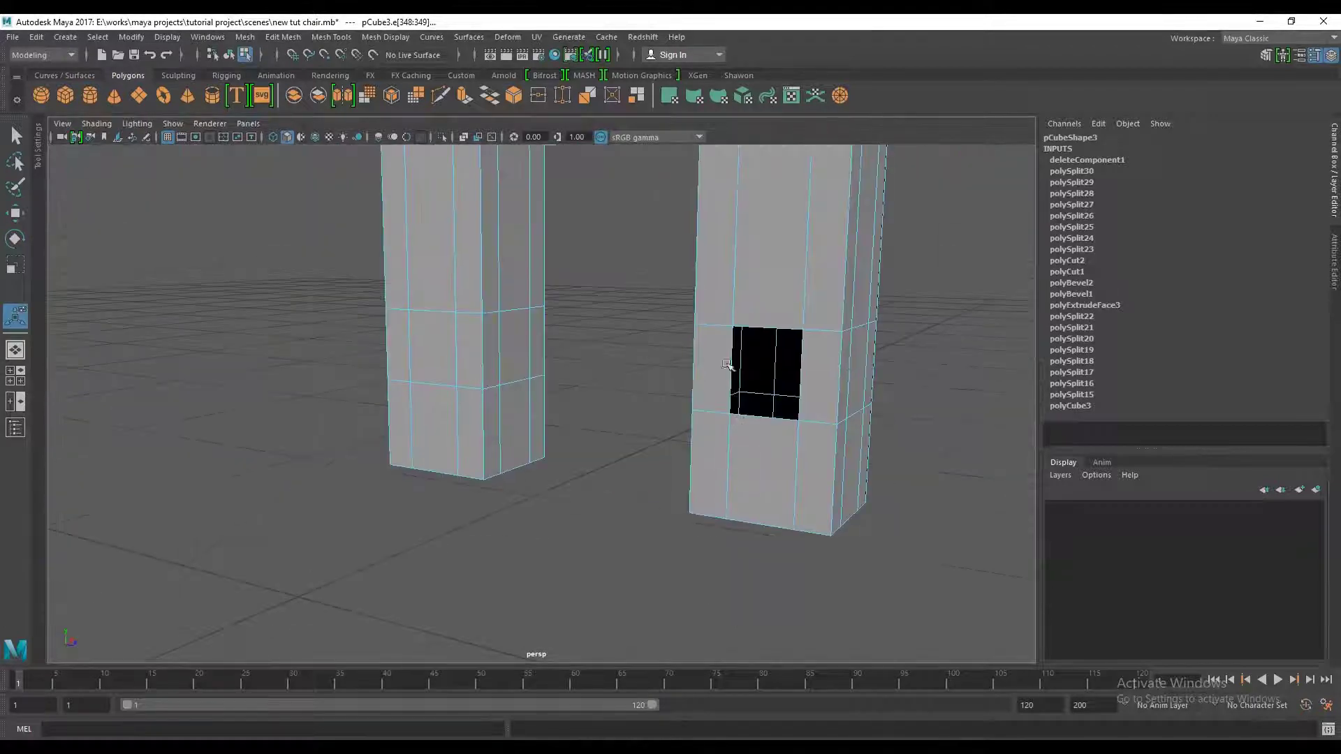
pyautogui.keyDown('ctrl'); pyautogui.click(782, 315); pyautogui.keyUp('ctrl')
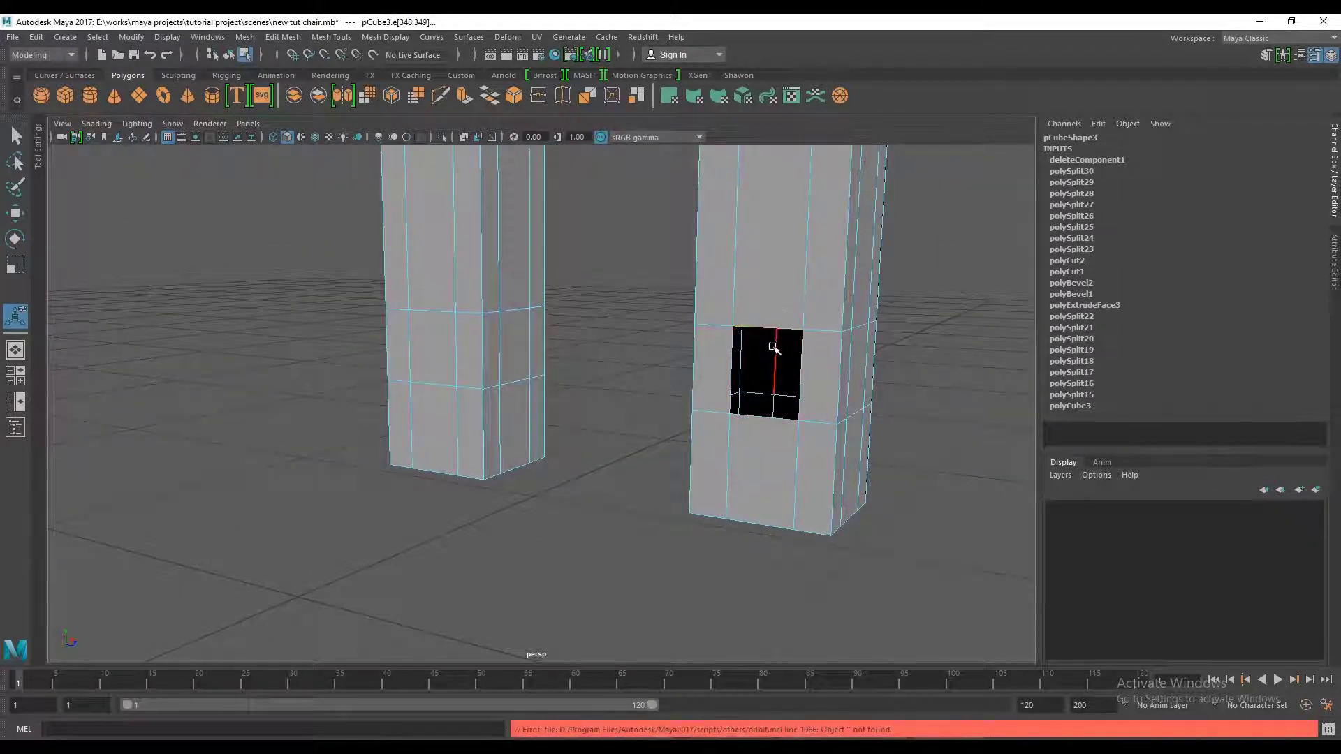
pyautogui.moveTo(774, 389)
pyautogui.keyDown('alt'); pyautogui.mouseDown()
pyautogui.moveTo(614, 417)
pyautogui.moveTo(436, 377)
pyautogui.mouseUp(); pyautogui.keyUp('alt')
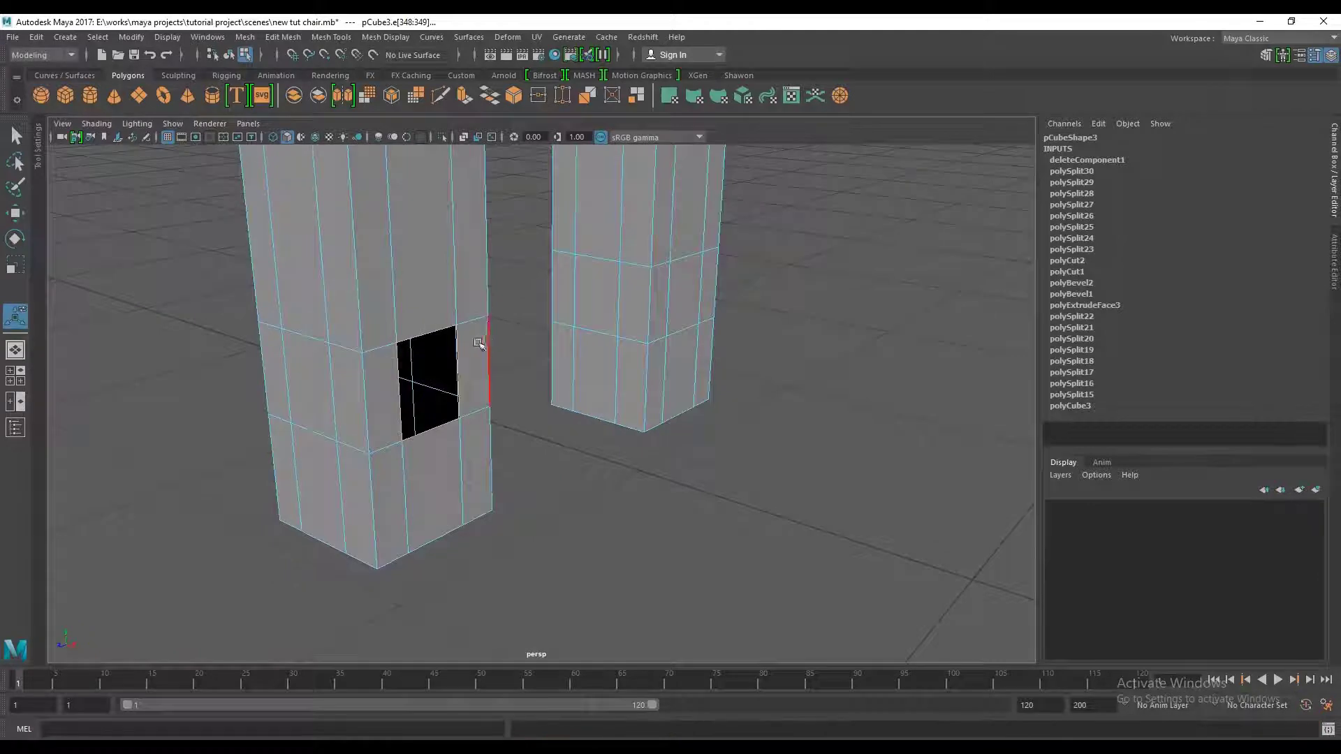
pyautogui.moveTo(608, 397)
pyautogui.keyDown('alt'); pyautogui.mouseDown()
pyautogui.moveTo(685, 389)
pyautogui.moveTo(693, 419)
pyautogui.mouseUp(); pyautogui.keyUp('alt')
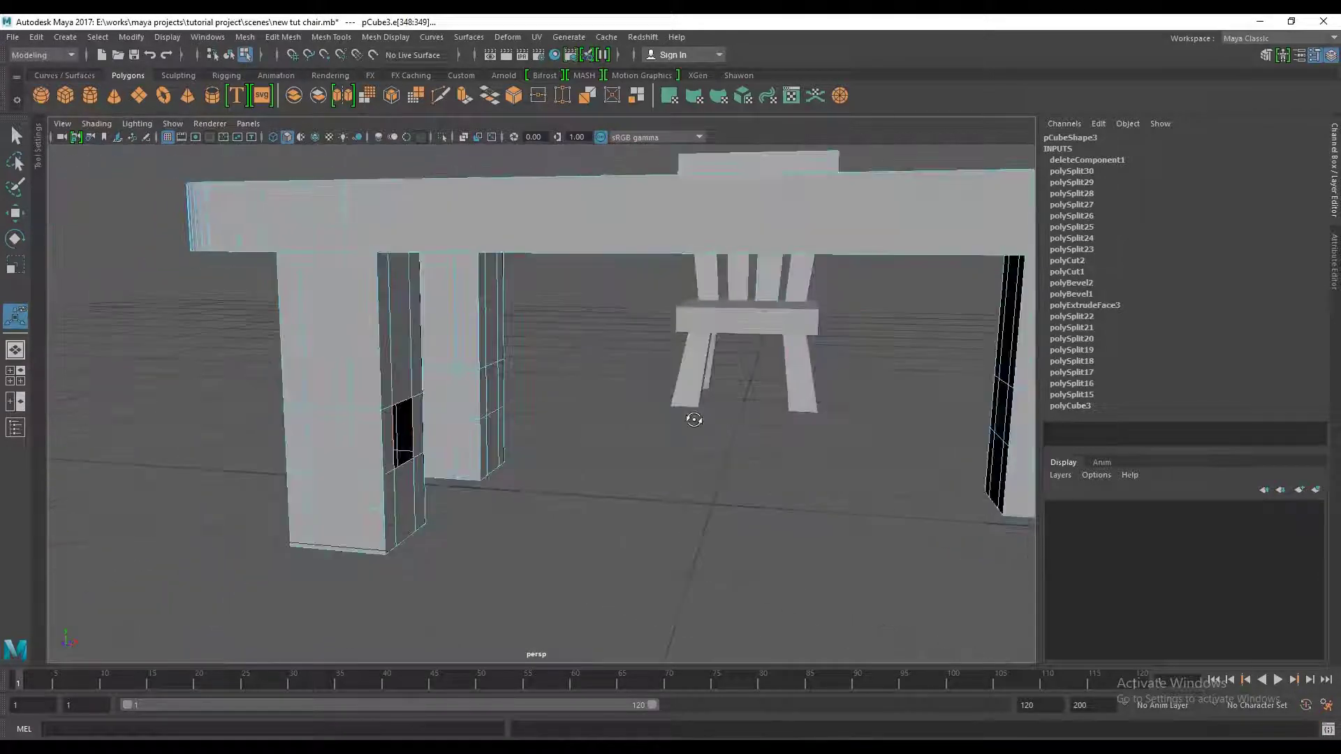
pyautogui.click(492, 100)
pyautogui.moveTo(515, 203)
pyautogui.keyDown('alt'); pyautogui.mouseDown()
pyautogui.moveTo(635, 515)
pyautogui.moveTo(792, 515)
pyautogui.moveTo(836, 535)
pyautogui.moveTo(829, 464)
pyautogui.moveTo(627, 479)
pyautogui.moveTo(685, 458)
pyautogui.moveTo(767, 464)
pyautogui.moveTo(587, 477)
pyautogui.moveTo(695, 464)
pyautogui.moveTo(515, 463)
pyautogui.moveTo(524, 435)
pyautogui.moveTo(809, 429)
pyautogui.moveTo(629, 447)
pyautogui.moveTo(679, 446)
pyautogui.mouseUp(); pyautogui.keyUp('alt')
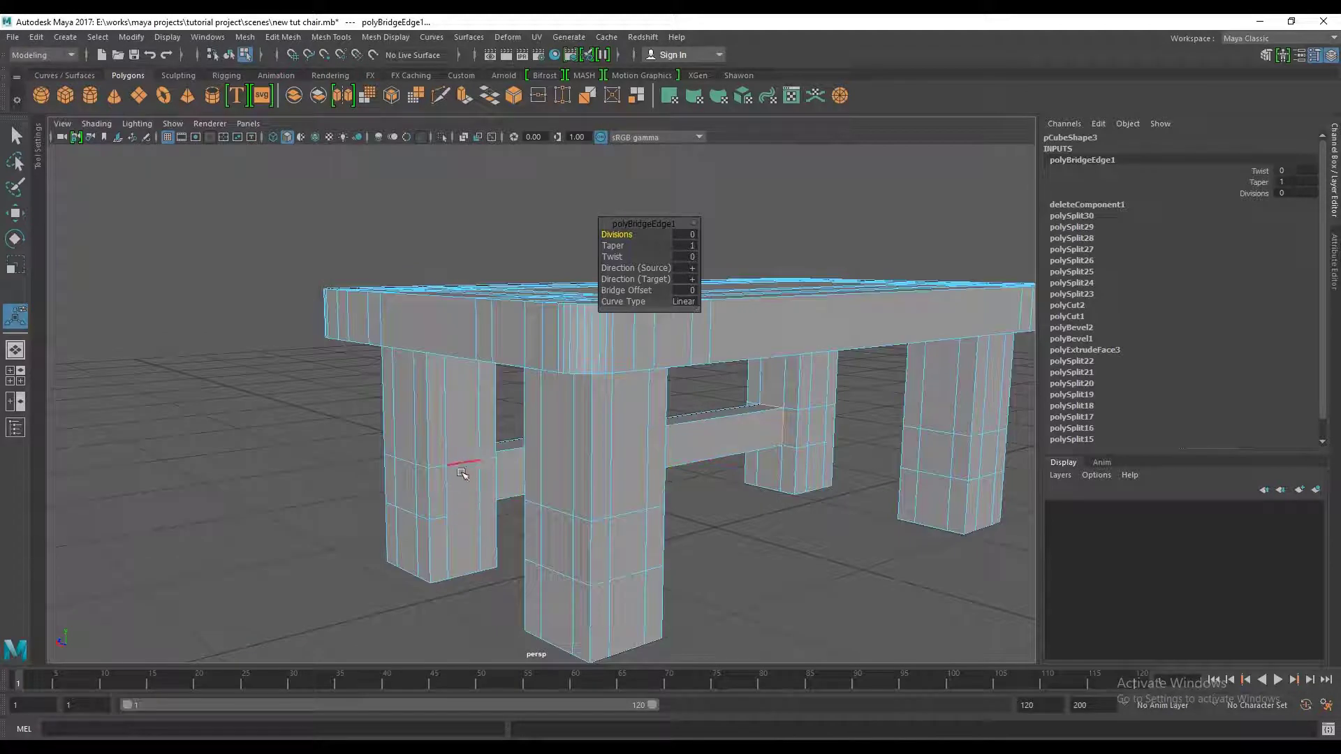
# Select inner-side faces on three table legs and delete them to open holes
pyautogui.moveTo(470, 477); pyautogui.dragTo(424, 306, button='right')
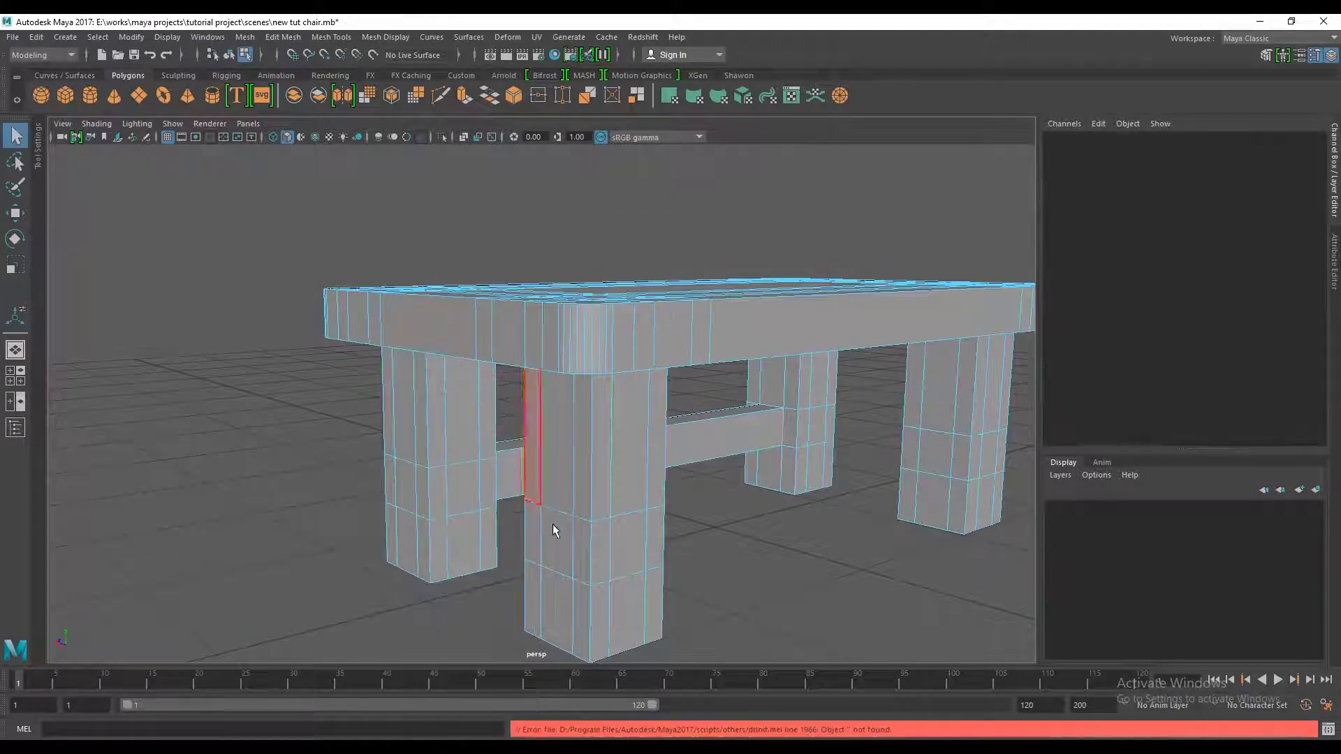
pyautogui.scroll(5, 552, 524)
pyautogui.scroll(-5, 571, 529)
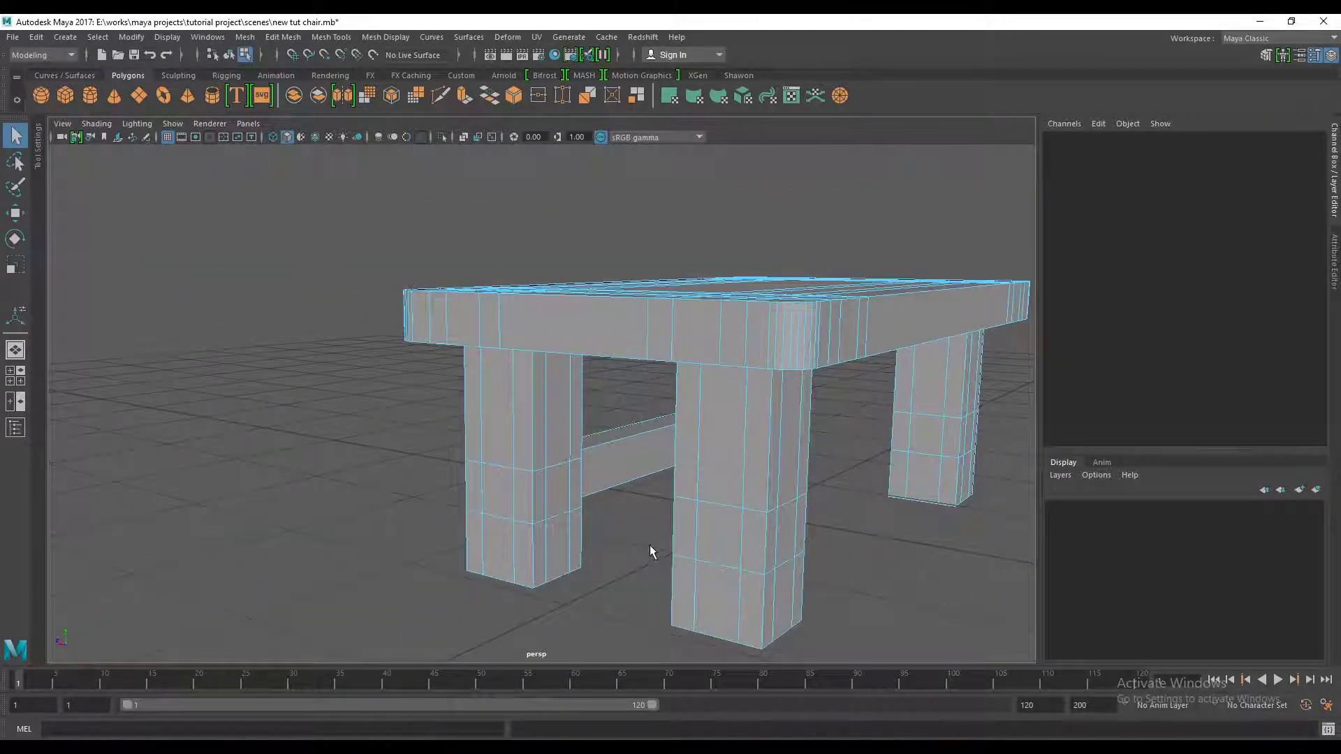
pyautogui.click(556, 489)
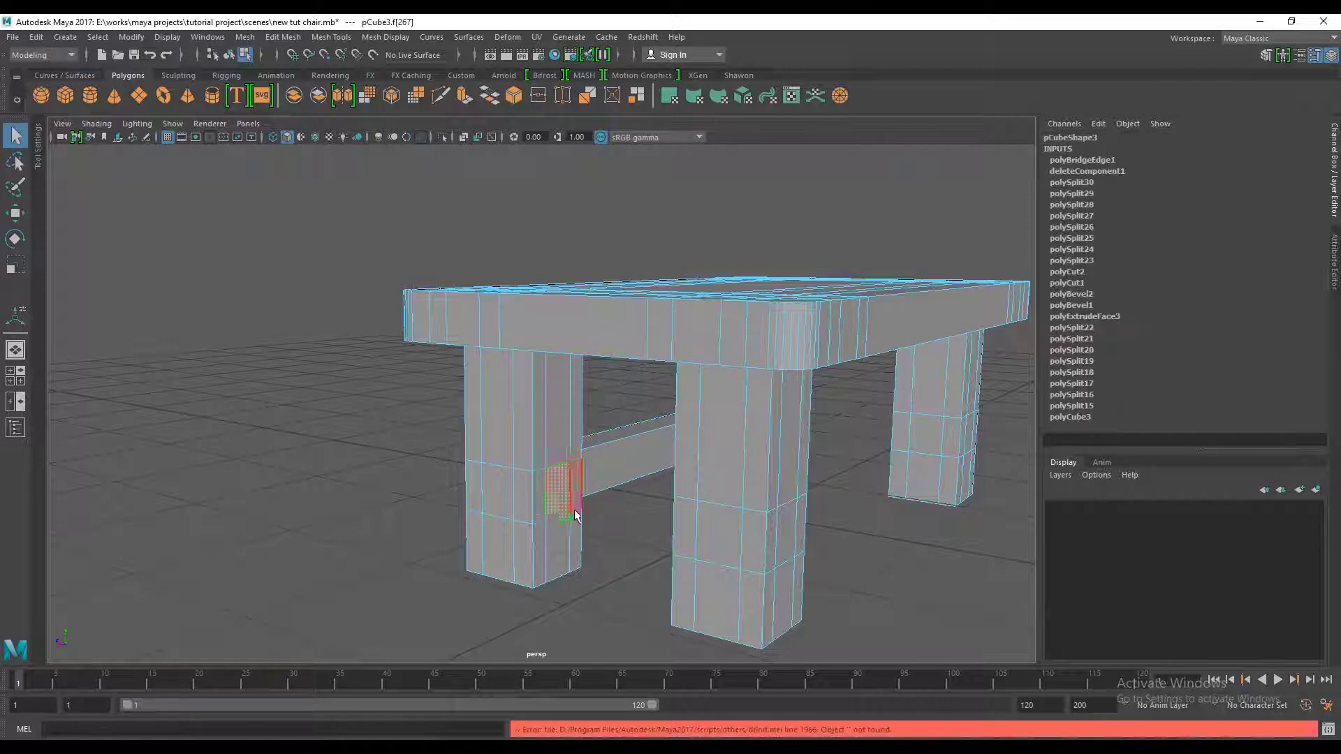
pyautogui.moveTo(574, 510)
pyautogui.keyDown('alt'); pyautogui.mouseDown()
pyautogui.moveTo(924, 482)
pyautogui.moveTo(244, 488)
pyautogui.moveTo(404, 491)
pyautogui.mouseUp(); pyautogui.keyUp('alt')
pyautogui.click(244, 488)
pyautogui.scroll(-3, 404, 490)
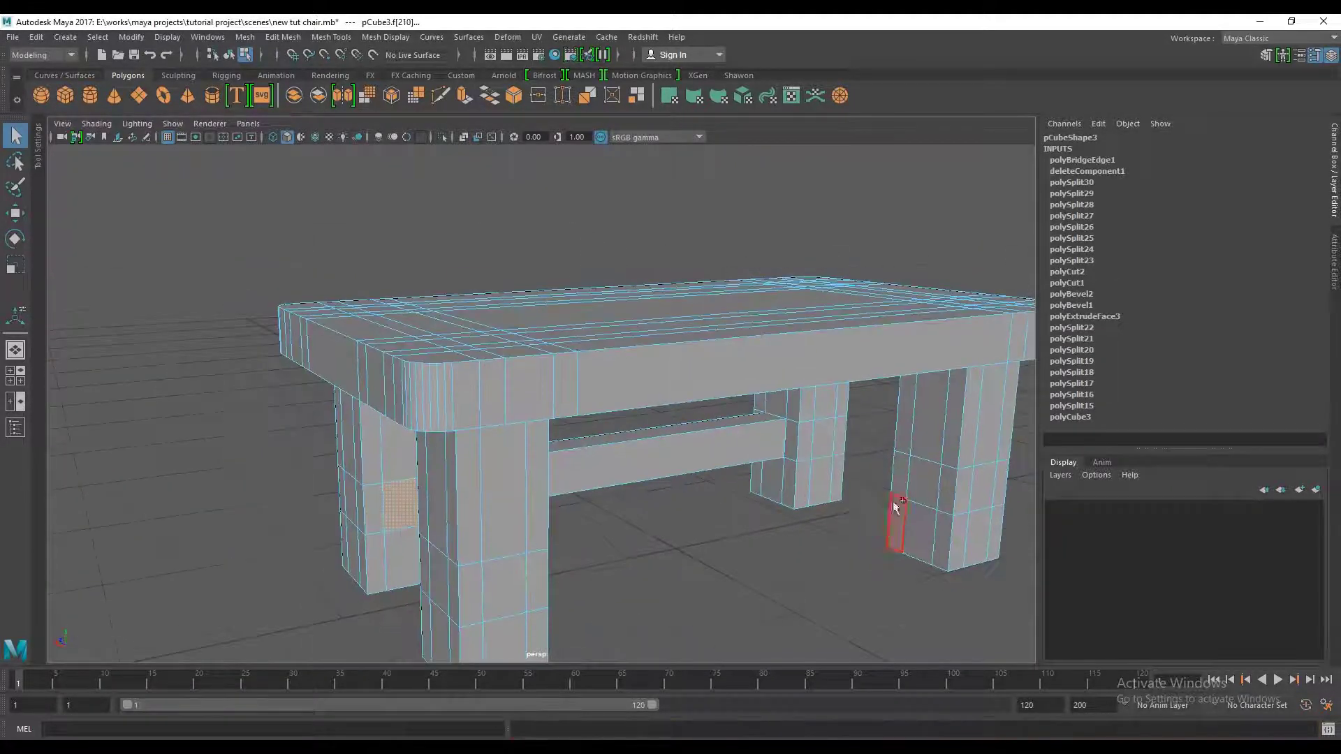
pyautogui.keyDown('shift'); pyautogui.click(919, 479); pyautogui.keyUp('shift')
pyautogui.moveTo(838, 464)
pyautogui.keyDown('alt'); pyautogui.mouseDown()
pyautogui.moveTo(566, 488)
pyautogui.moveTo(213, 419)
pyautogui.mouseUp(); pyautogui.keyUp('alt')
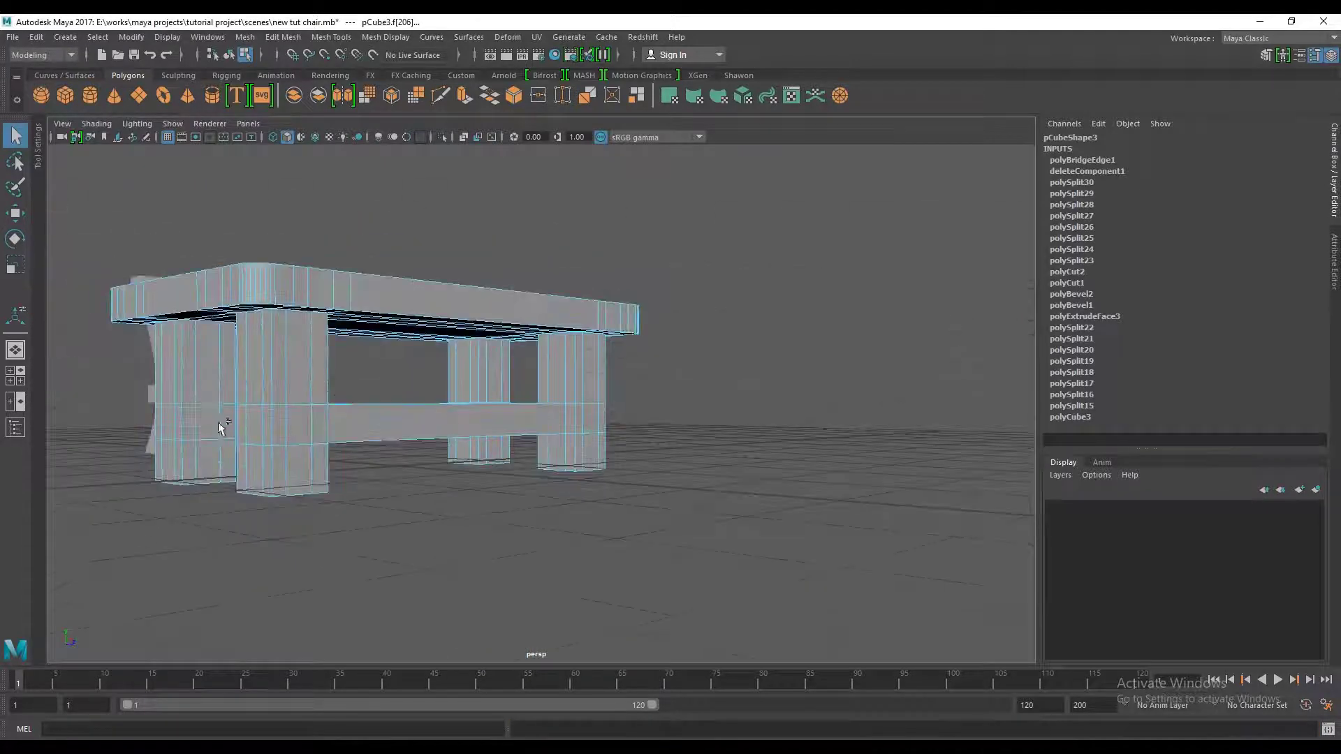
pyautogui.press('Delete')
# Check the new holes, then switch to edge mode and select a leg edge
pyautogui.moveTo(426, 481)
pyautogui.keyDown('alt'); pyautogui.mouseDown()
pyautogui.moveTo(798, 517)
pyautogui.moveTo(719, 546)
pyautogui.moveTo(644, 530)
pyautogui.moveTo(572, 538)
pyautogui.mouseUp(); pyautogui.keyUp('alt')
pyautogui.scroll(3, 511, 500)
pyautogui.scroll(5, 643, 542)
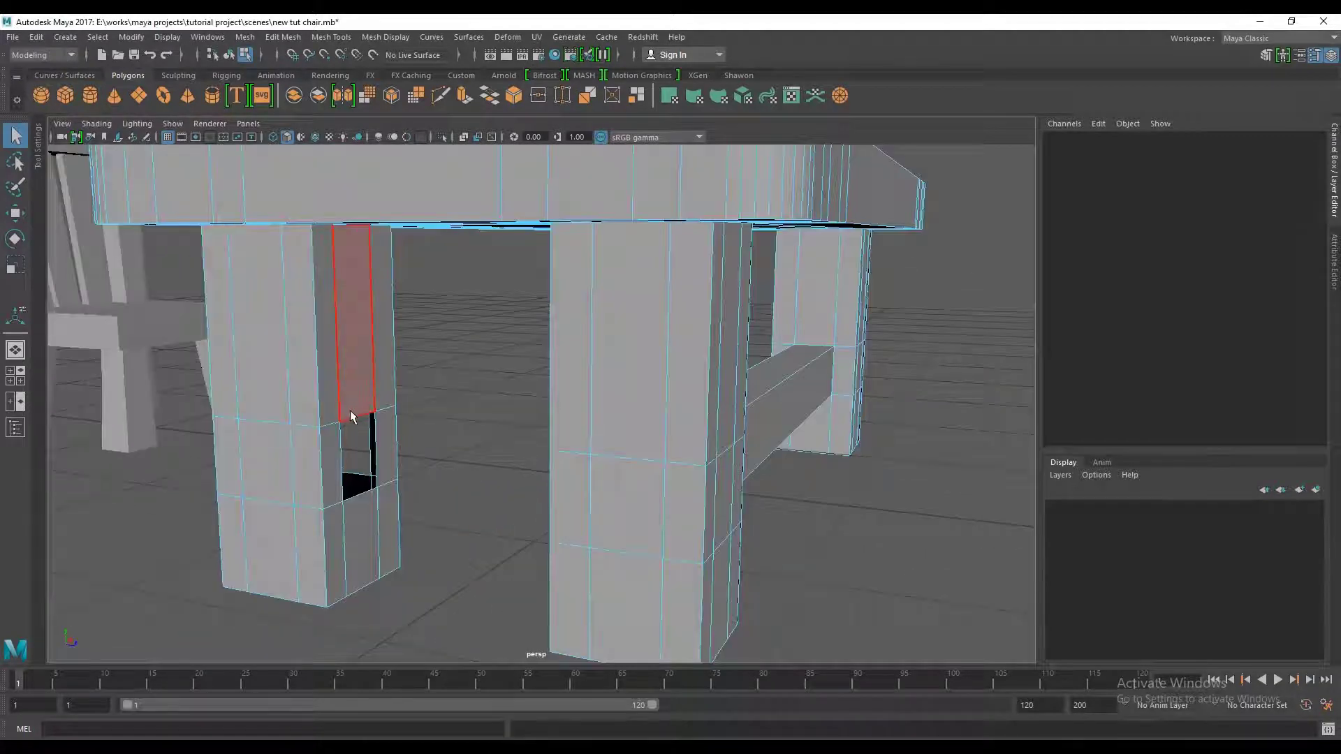
pyautogui.rightClick(359, 351)
pyautogui.click(356, 315)
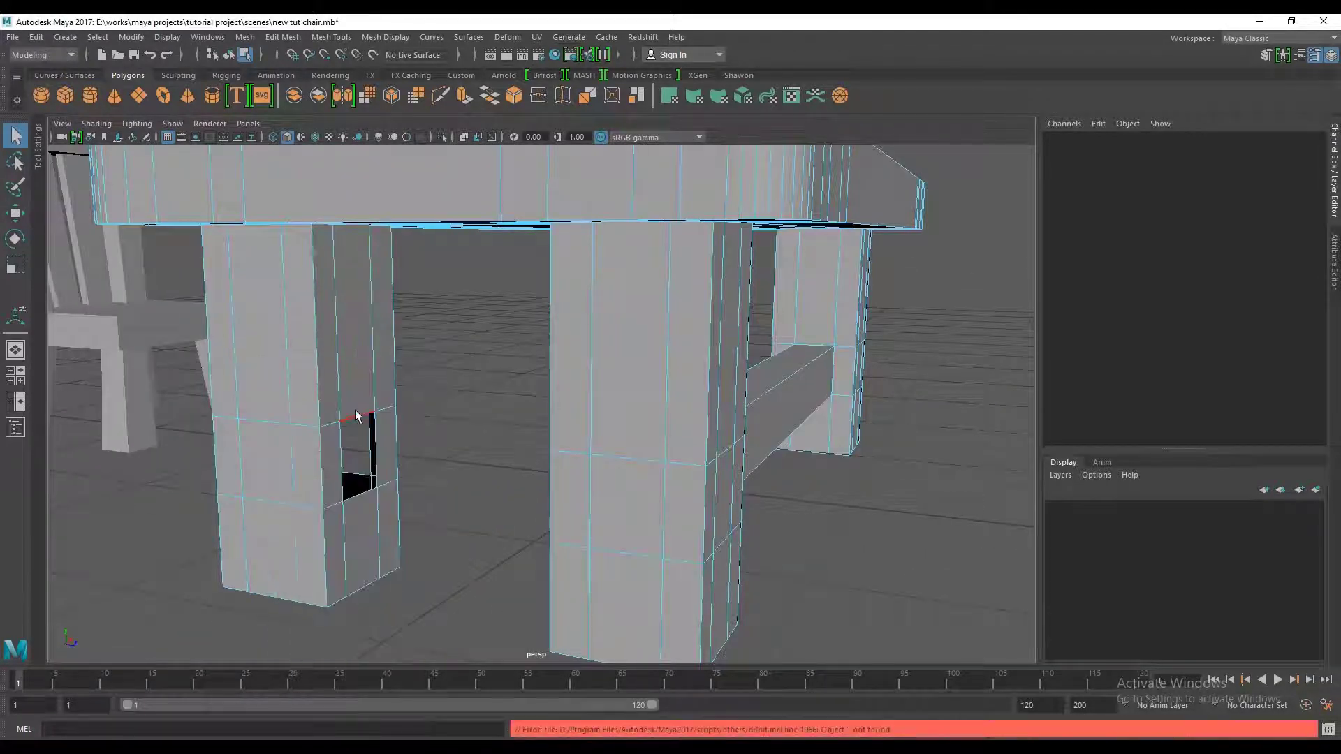
pyautogui.click(359, 419)
pyautogui.moveTo(359, 419)
pyautogui.keyDown('alt'); pyautogui.mouseDown()
pyautogui.moveTo(442, 440)
pyautogui.moveTo(706, 447)
pyautogui.mouseUp(); pyautogui.keyUp('alt')
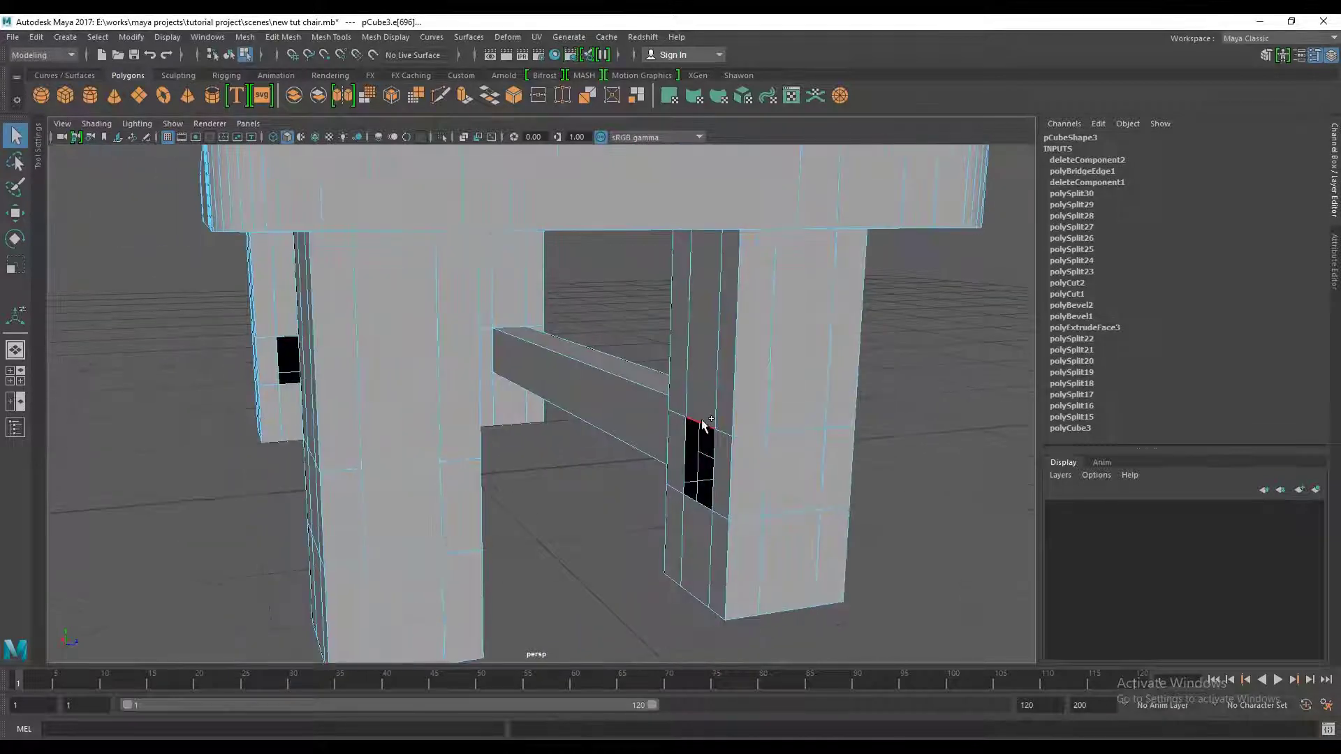
# Bridge two more pairs of hole edge loops into crossbars polyBridgeEdge2 and polyBridgeEdge3
pyautogui.doubleClick(688, 401)
pyautogui.click(493, 100)
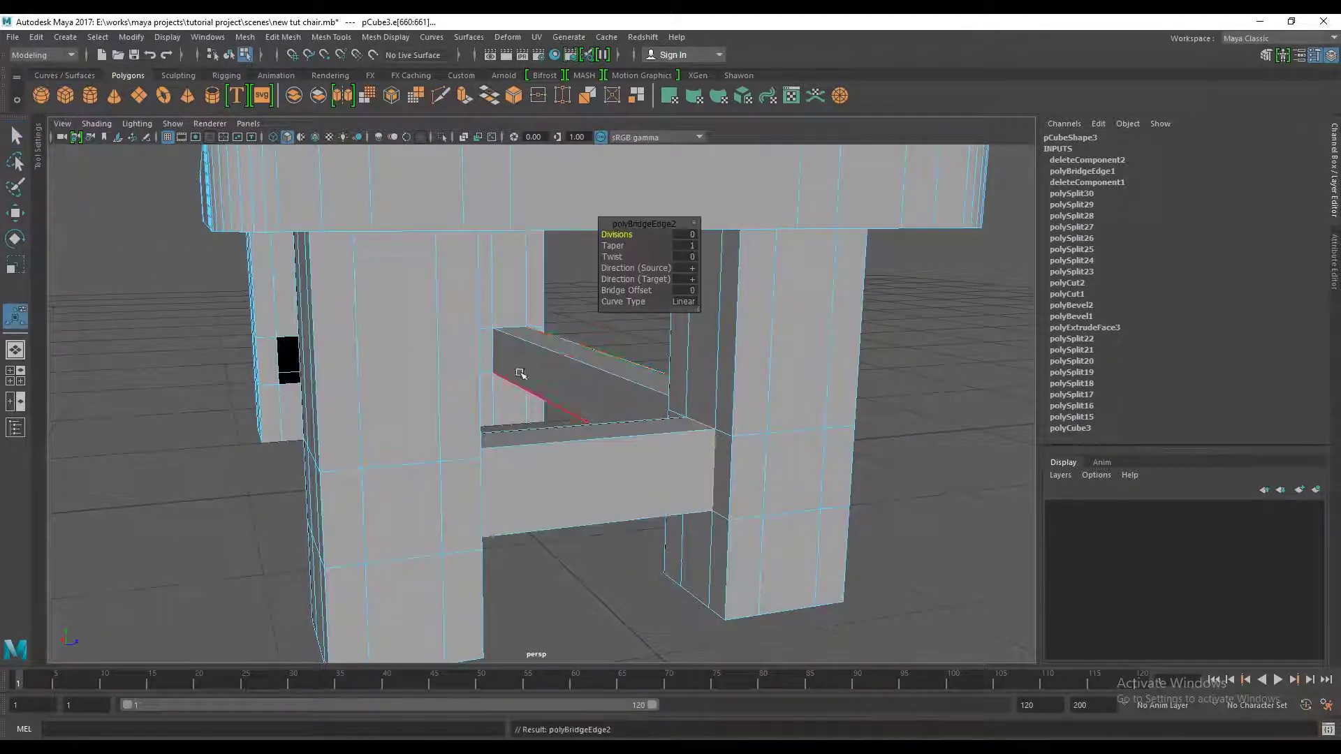
pyautogui.keyDown('alt'); pyautogui.moveTo(537, 384); pyautogui.dragTo(643, 433); pyautogui.keyUp('alt')
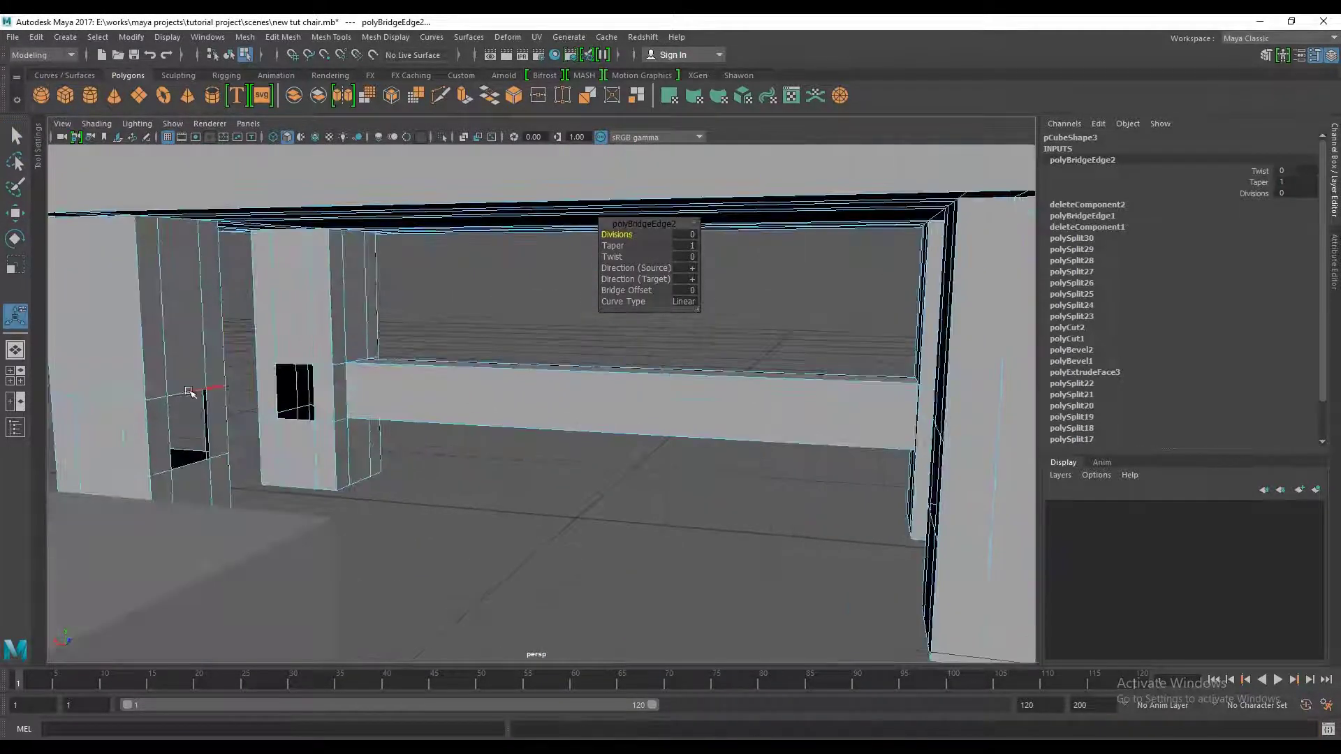
pyautogui.click(188, 393)
pyautogui.moveTo(187, 392)
pyautogui.keyDown('alt'); pyautogui.mouseDown()
pyautogui.moveTo(374, 419)
pyautogui.moveTo(724, 371)
pyautogui.mouseUp(); pyautogui.keyUp('alt')
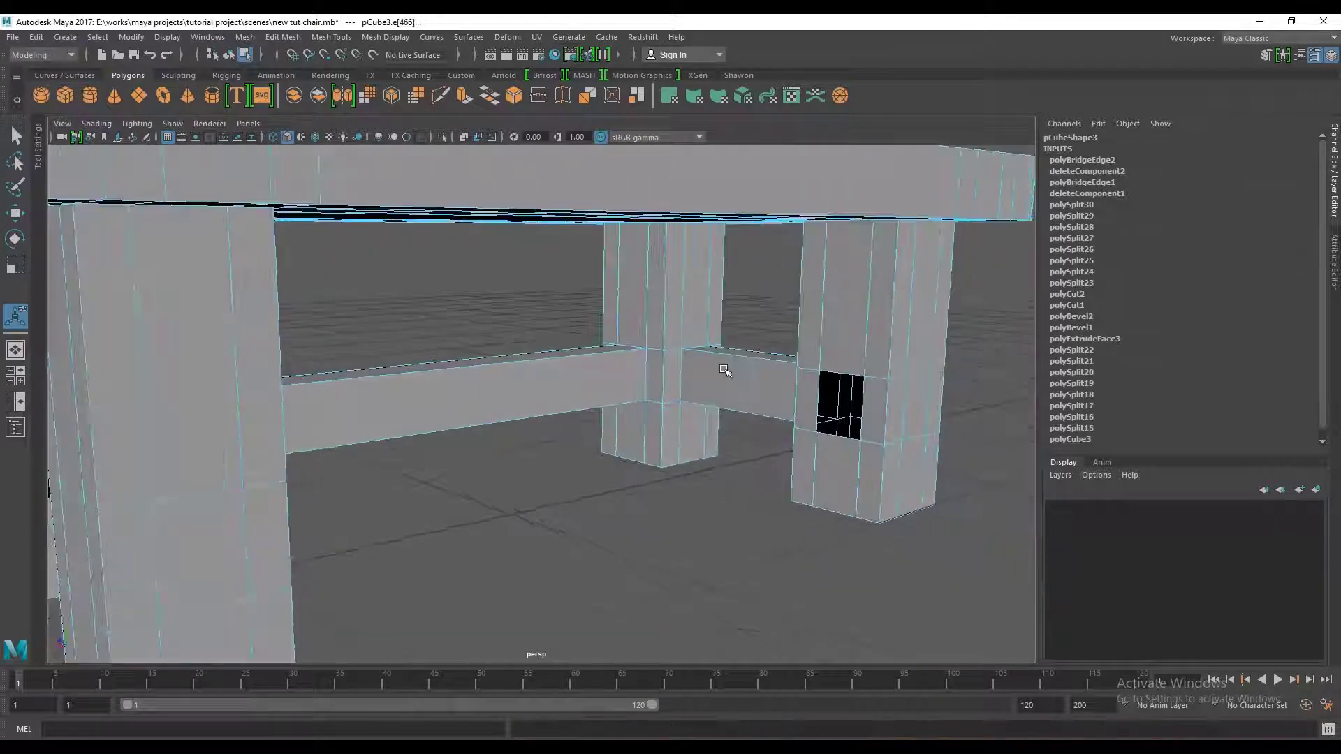
pyautogui.doubleClick(843, 361)
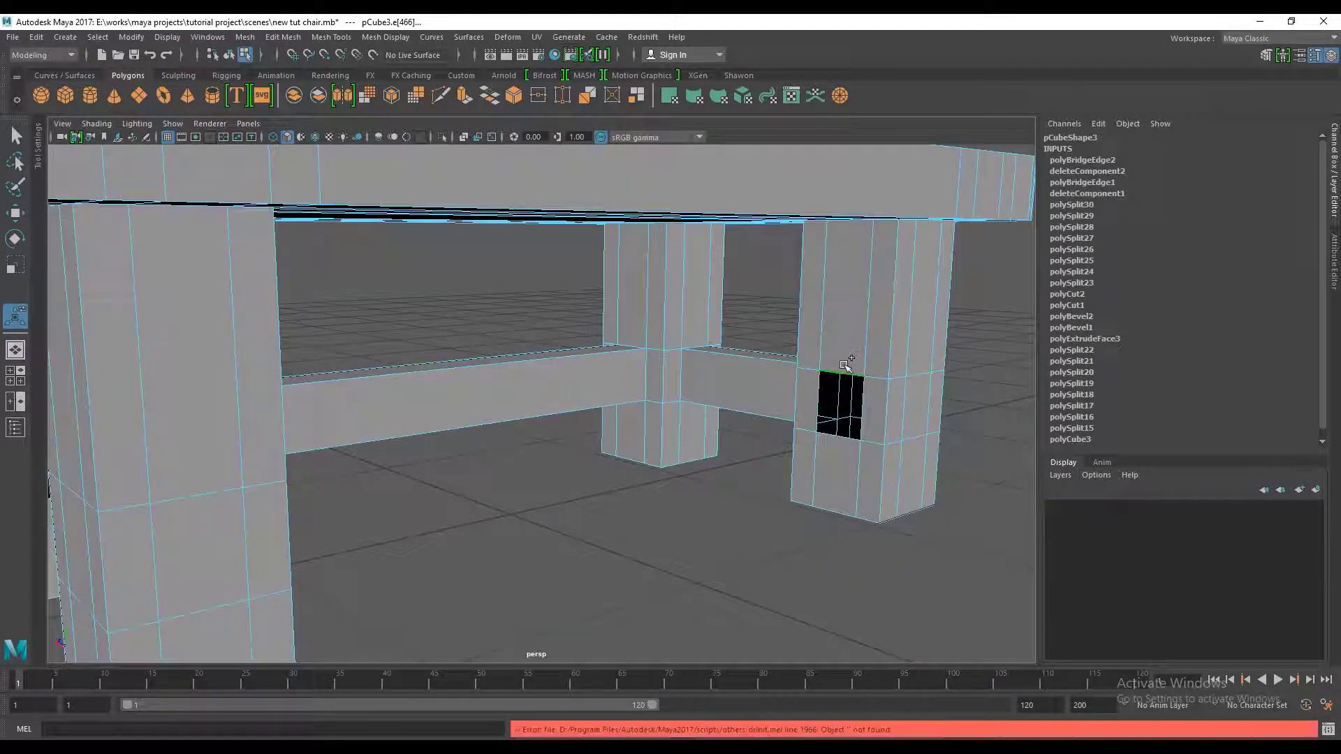
pyautogui.click(490, 95)
pyautogui.moveTo(501, 279)
pyautogui.keyDown('alt'); pyautogui.mouseDown()
pyautogui.moveTo(515, 361)
pyautogui.moveTo(479, 338)
pyautogui.mouseUp(); pyautogui.keyUp('alt')
# Select edges around the leg holes, then undo the bridge between the right legs
pyautogui.doubleClick(433, 300)
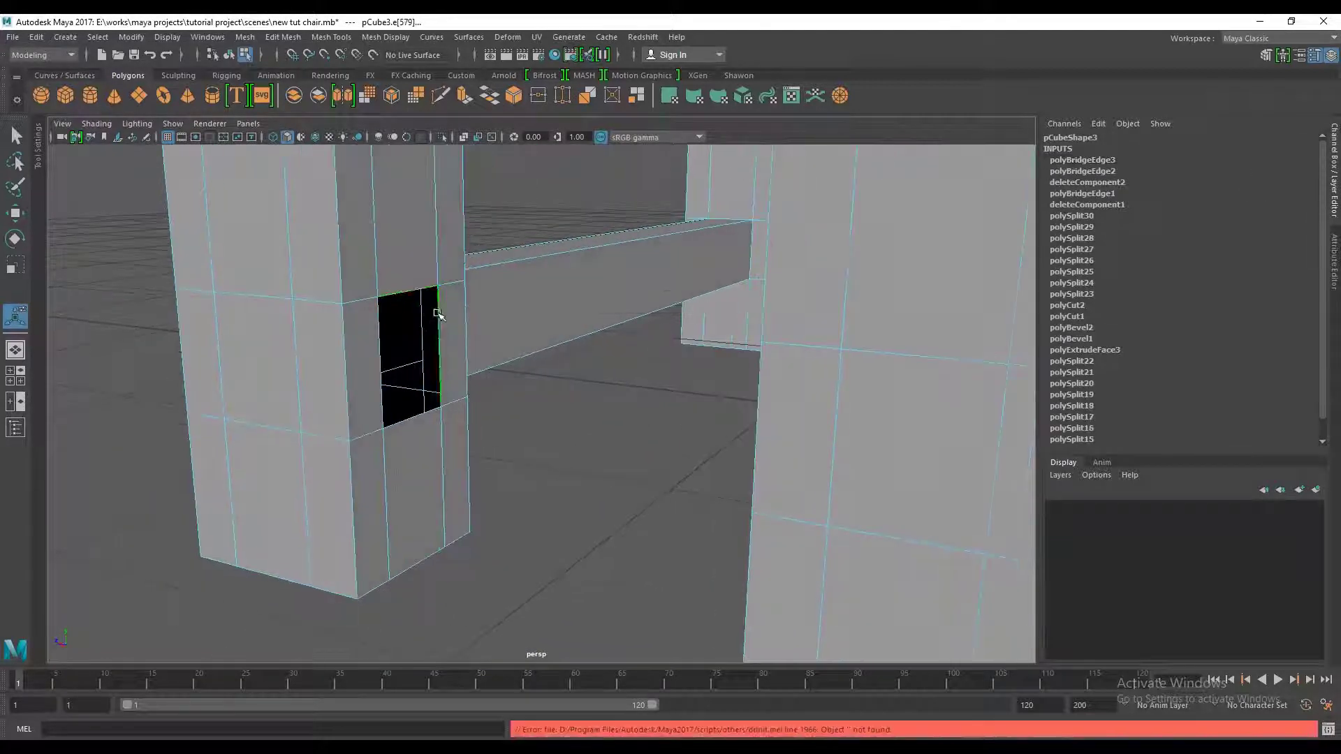
pyautogui.keyDown('alt'); pyautogui.moveTo(433, 300); pyautogui.dragTo(730, 315); pyautogui.keyUp('alt')
pyautogui.doubleClick(771, 316)
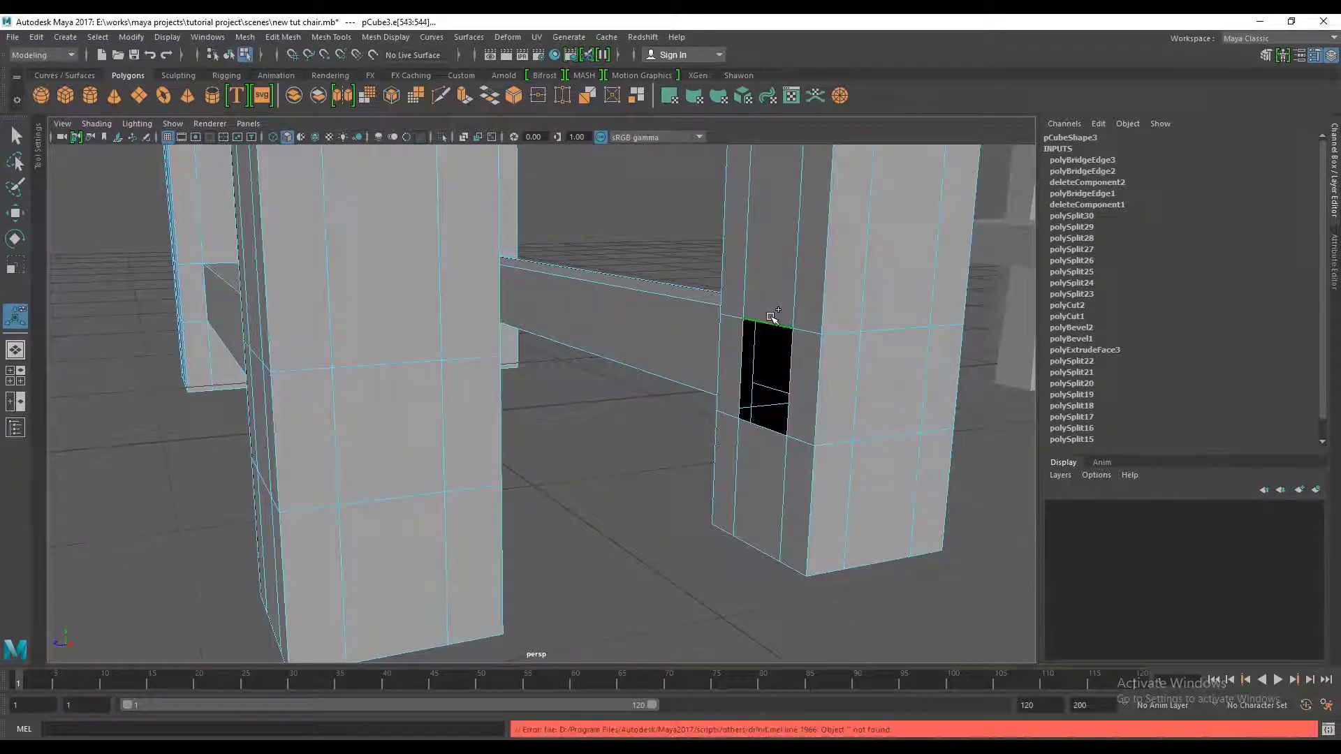
pyautogui.keyDown('alt'); pyautogui.moveTo(489, 224); pyautogui.dragTo(434, 237); pyautogui.keyUp('alt')
pyautogui.doubleClick(336, 176)
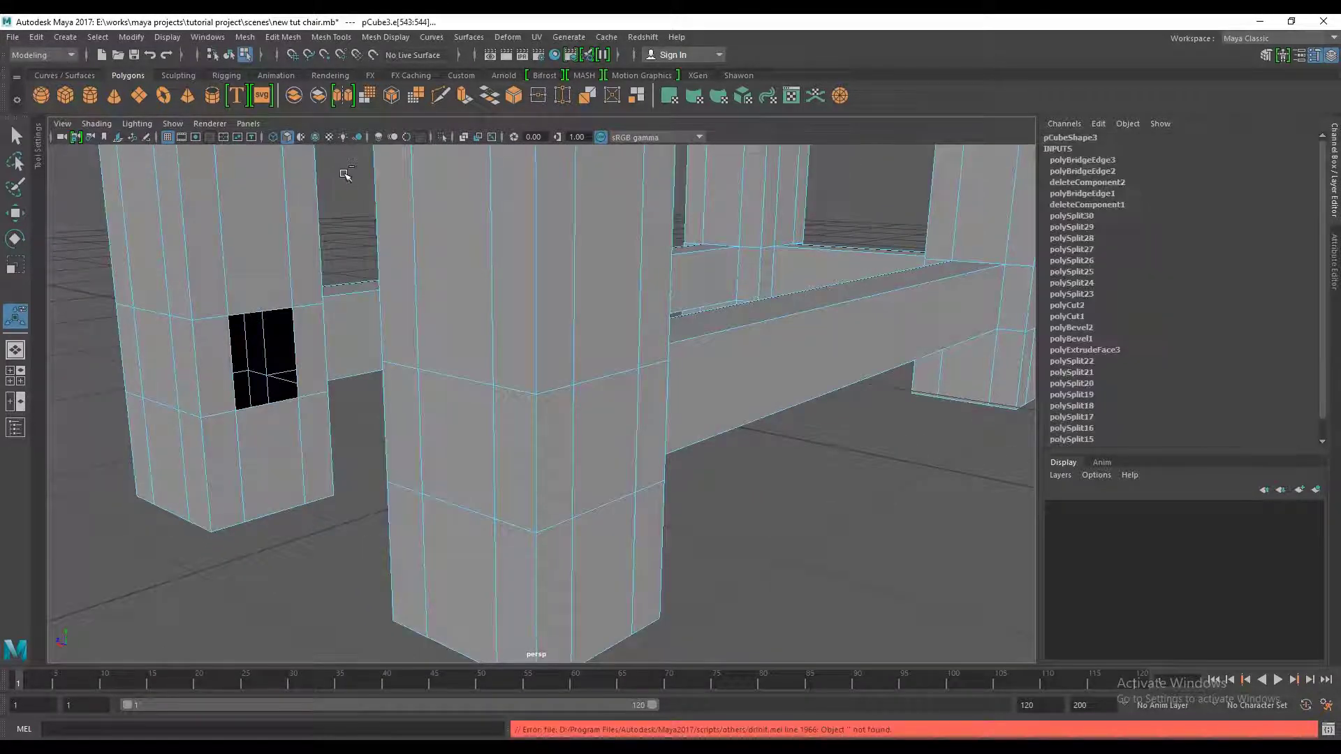
pyautogui.hotkey('ctrl', 'z')
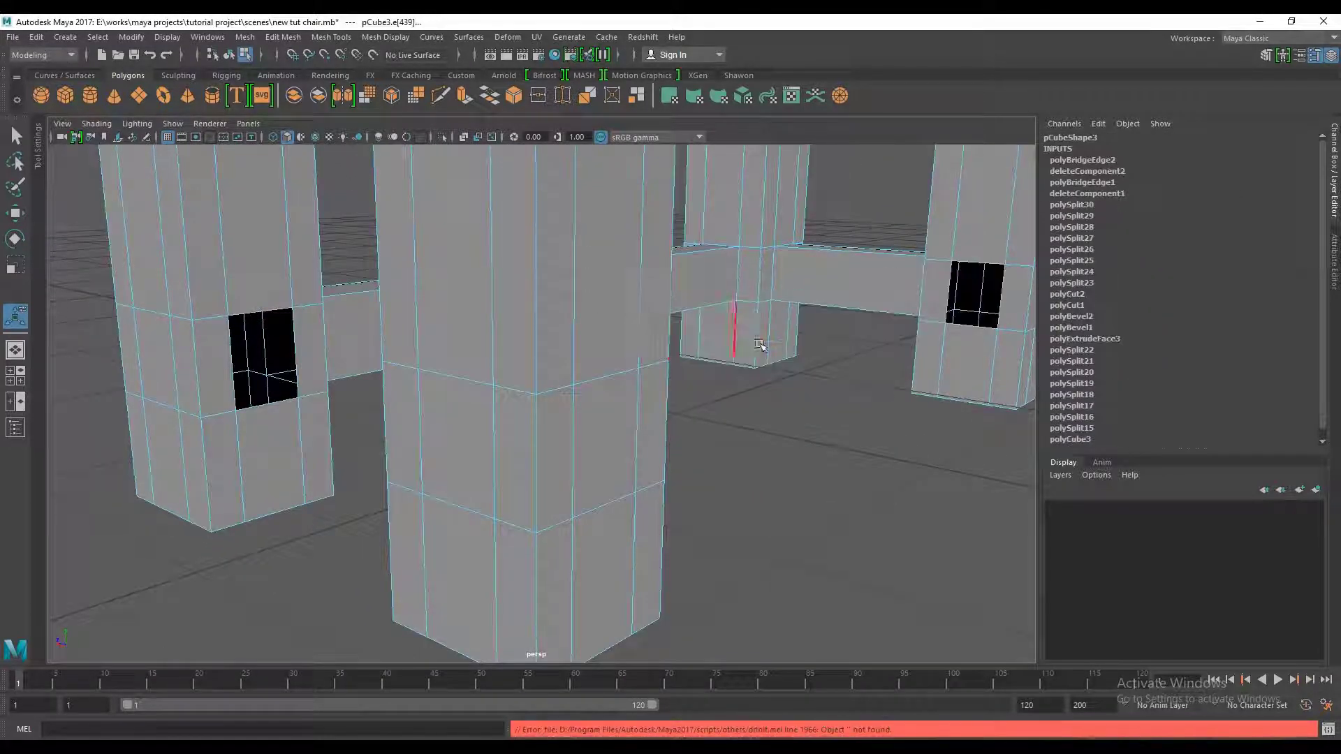
pyautogui.moveTo(760, 345)
pyautogui.keyDown('alt'); pyautogui.mouseDown()
pyautogui.moveTo(667, 239)
pyautogui.moveTo(324, 310)
pyautogui.mouseUp(); pyautogui.keyUp('alt')
# Reselect the top edges of both leg holes and bridge them into a crossbar
pyautogui.click(656, 239)
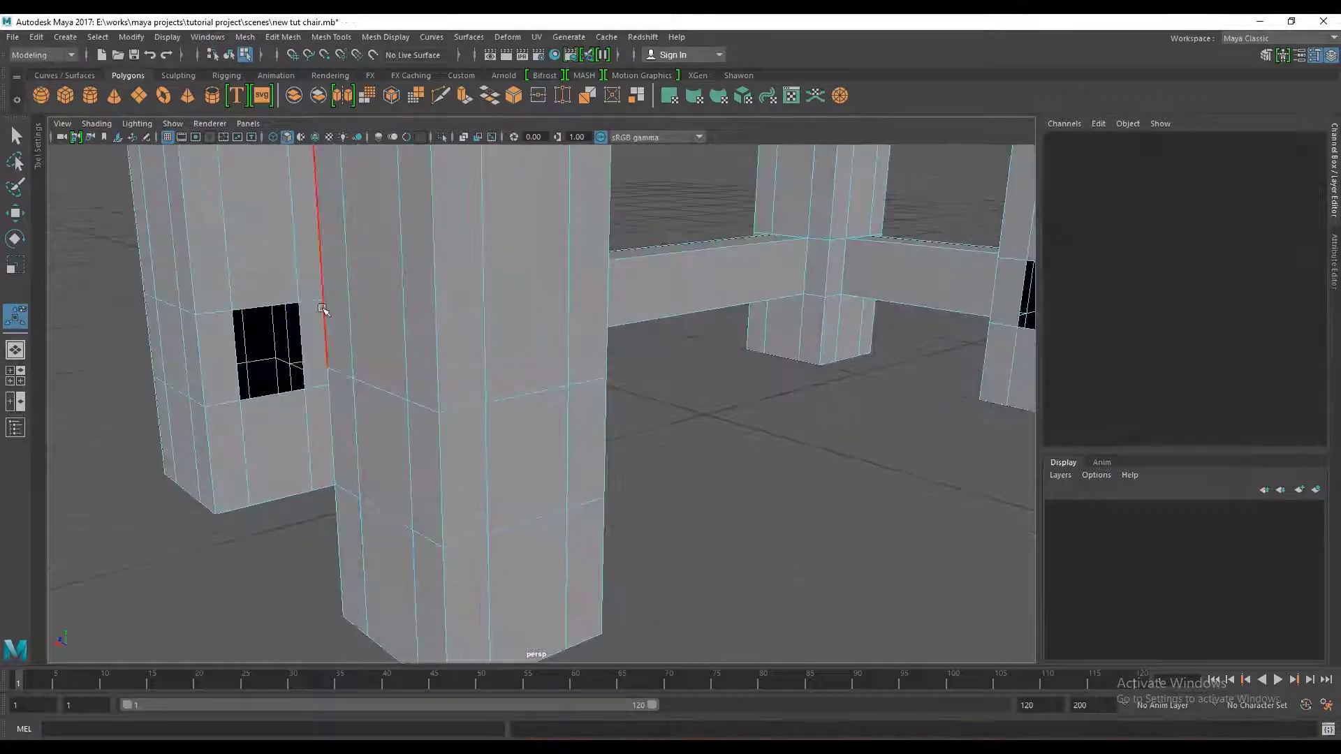
pyautogui.doubleClick(257, 303)
pyautogui.moveTo(268, 370)
pyautogui.keyDown('alt'); pyautogui.mouseDown()
pyautogui.moveTo(419, 354)
pyautogui.moveTo(301, 317)
pyautogui.moveTo(416, 344)
pyautogui.moveTo(779, 296)
pyautogui.mouseUp(); pyautogui.keyUp('alt')
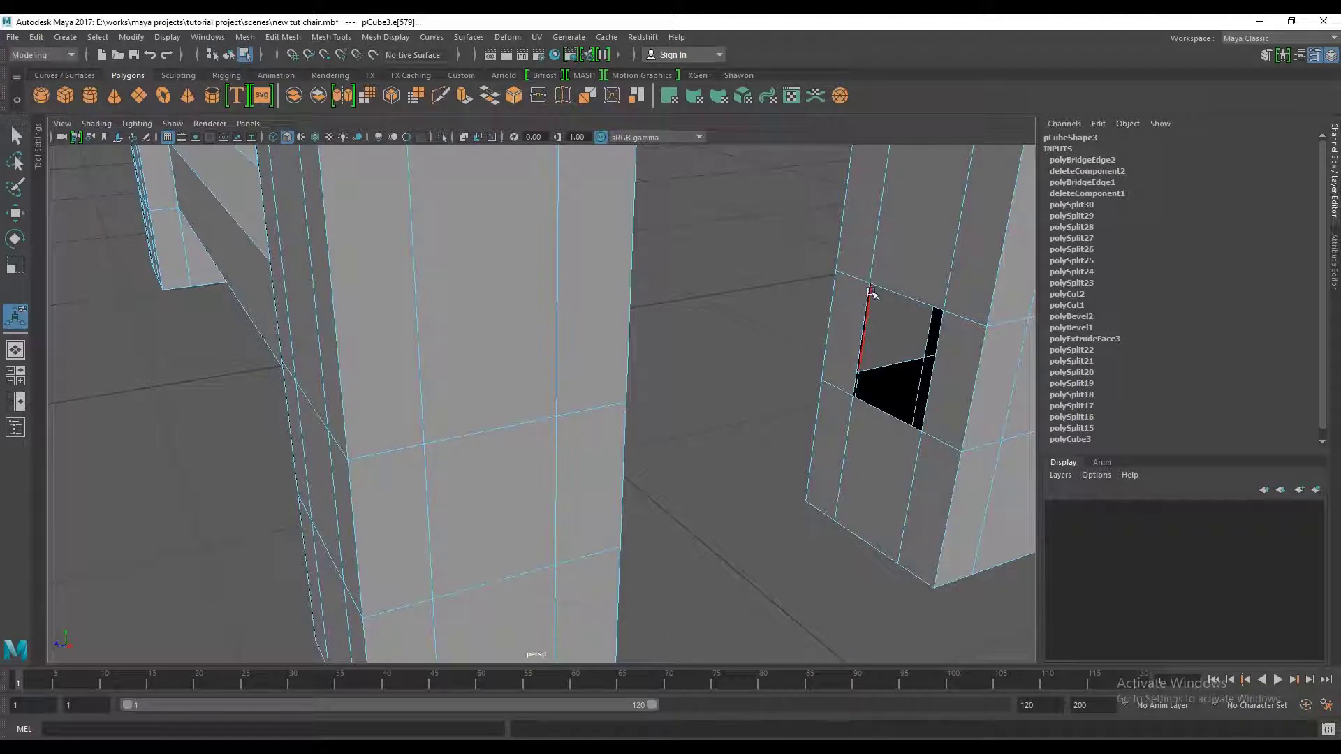
pyautogui.moveTo(861, 299)
pyautogui.keyDown('alt'); pyautogui.mouseDown()
pyautogui.moveTo(694, 329)
pyautogui.moveTo(344, 320)
pyautogui.mouseUp(); pyautogui.keyUp('alt')
pyautogui.scroll(-5, 578, 391)
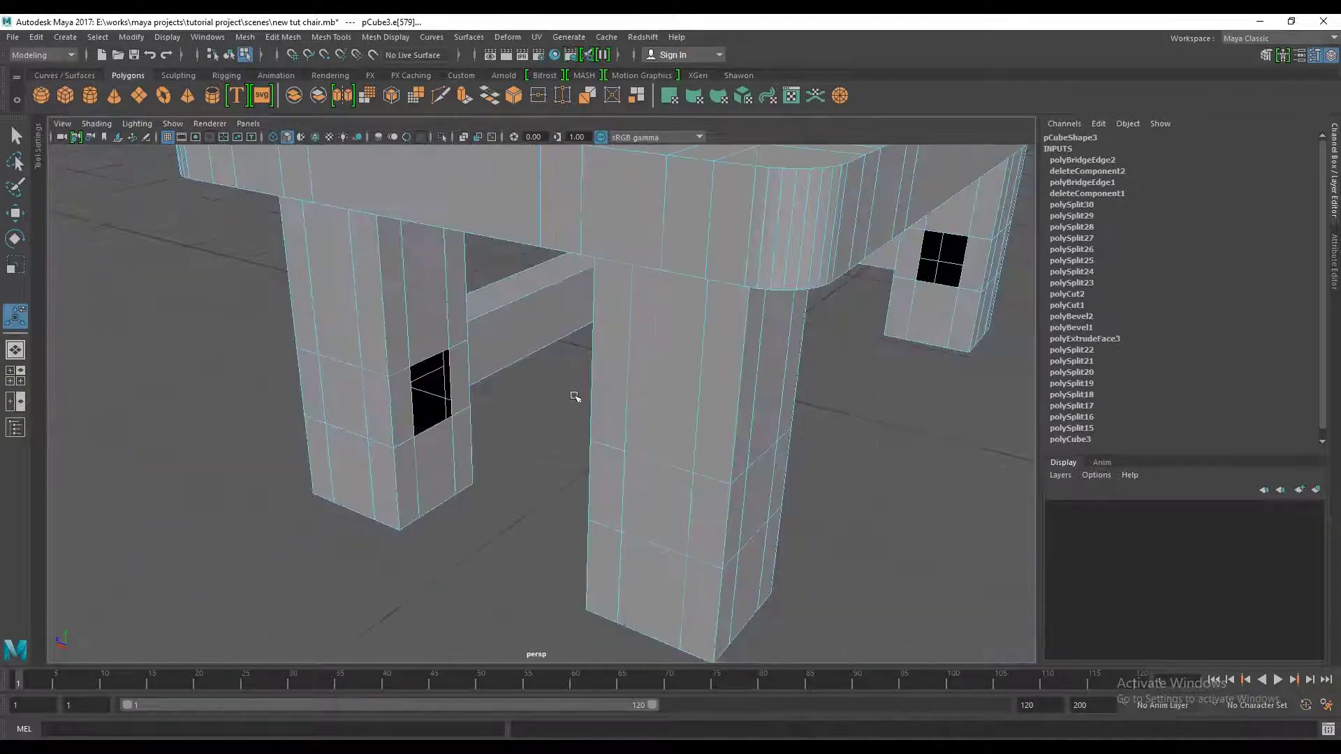
pyautogui.scroll(1, 526, 409)
pyautogui.keyDown('alt'); pyautogui.moveTo(525, 408); pyautogui.dragTo(932, 292); pyautogui.keyUp('alt')
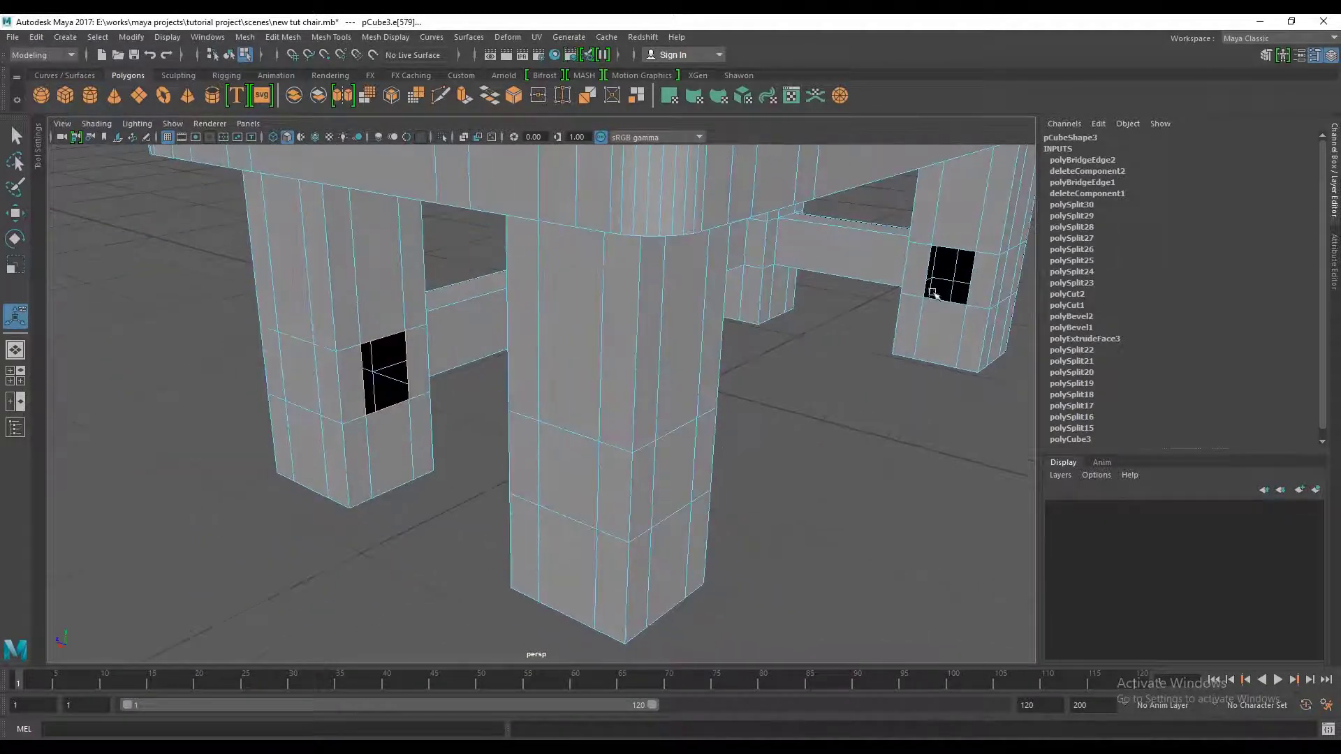
pyautogui.keyDown('shift'); pyautogui.click(959, 246); pyautogui.keyUp('shift')
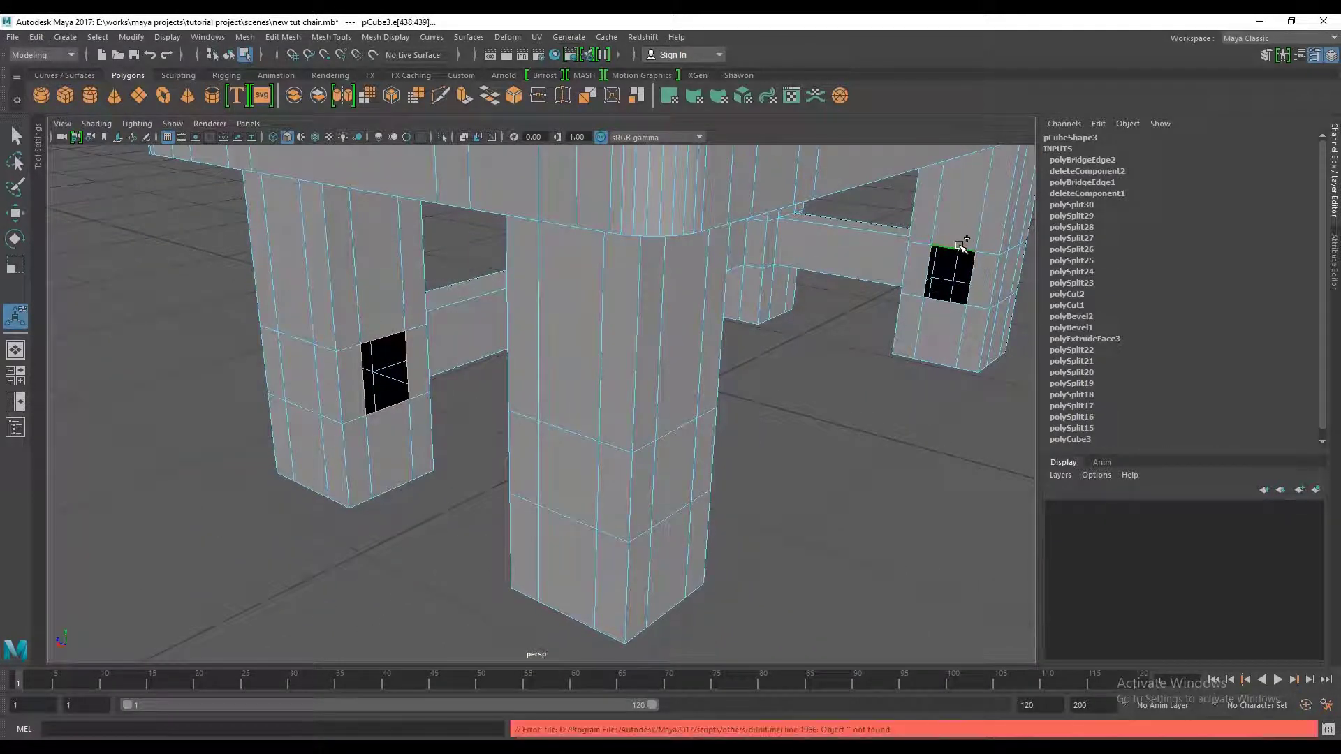
pyautogui.click(489, 92)
# Inspect the new crossbar, then undo it to reopen the leg holes
pyautogui.scroll(-3, 769, 422)
pyautogui.moveTo(769, 422)
pyautogui.keyDown('alt'); pyautogui.mouseDown()
pyautogui.moveTo(808, 422)
pyautogui.moveTo(567, 413)
pyautogui.moveTo(718, 445)
pyautogui.moveTo(638, 455)
pyautogui.moveTo(788, 415)
pyautogui.mouseUp(); pyautogui.keyUp('alt')
pyautogui.scroll(-3, 567, 414)
pyautogui.scroll(3, 718, 445)
pyautogui.scroll(3, 671, 465)
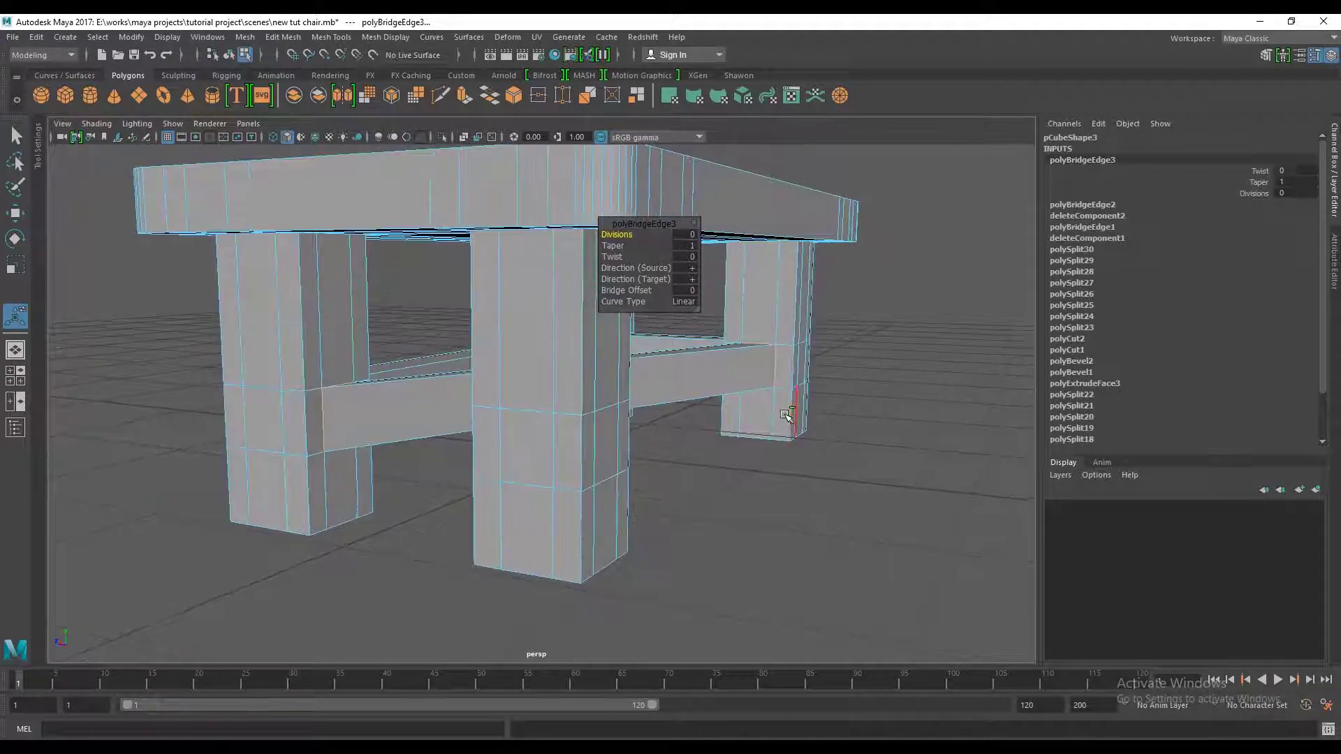
pyautogui.hotkey('ctrl', 'z')
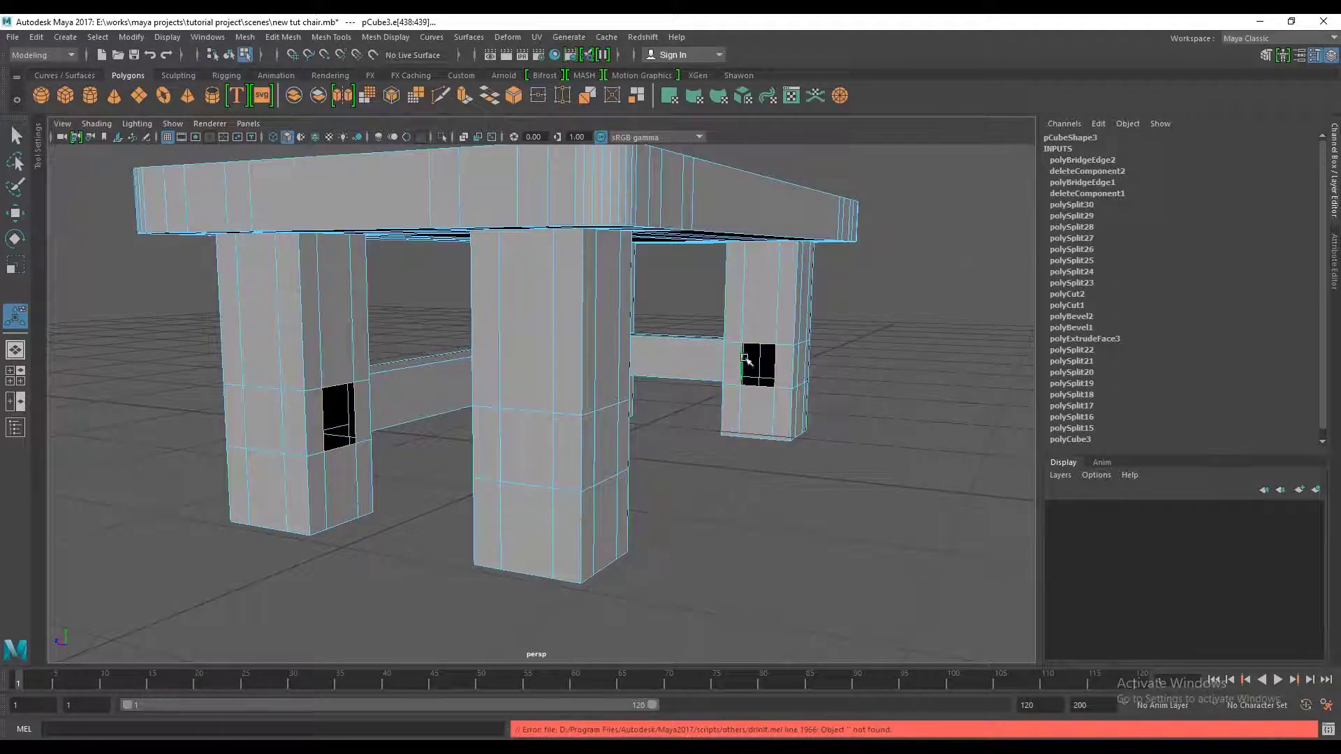
# Select the leg-hole edges again and bridge them into the final crossbar
pyautogui.scroll(3, 813, 399)
pyautogui.keyDown('alt'); pyautogui.moveTo(674, 389); pyautogui.dragTo(411, 380); pyautogui.keyUp('alt')
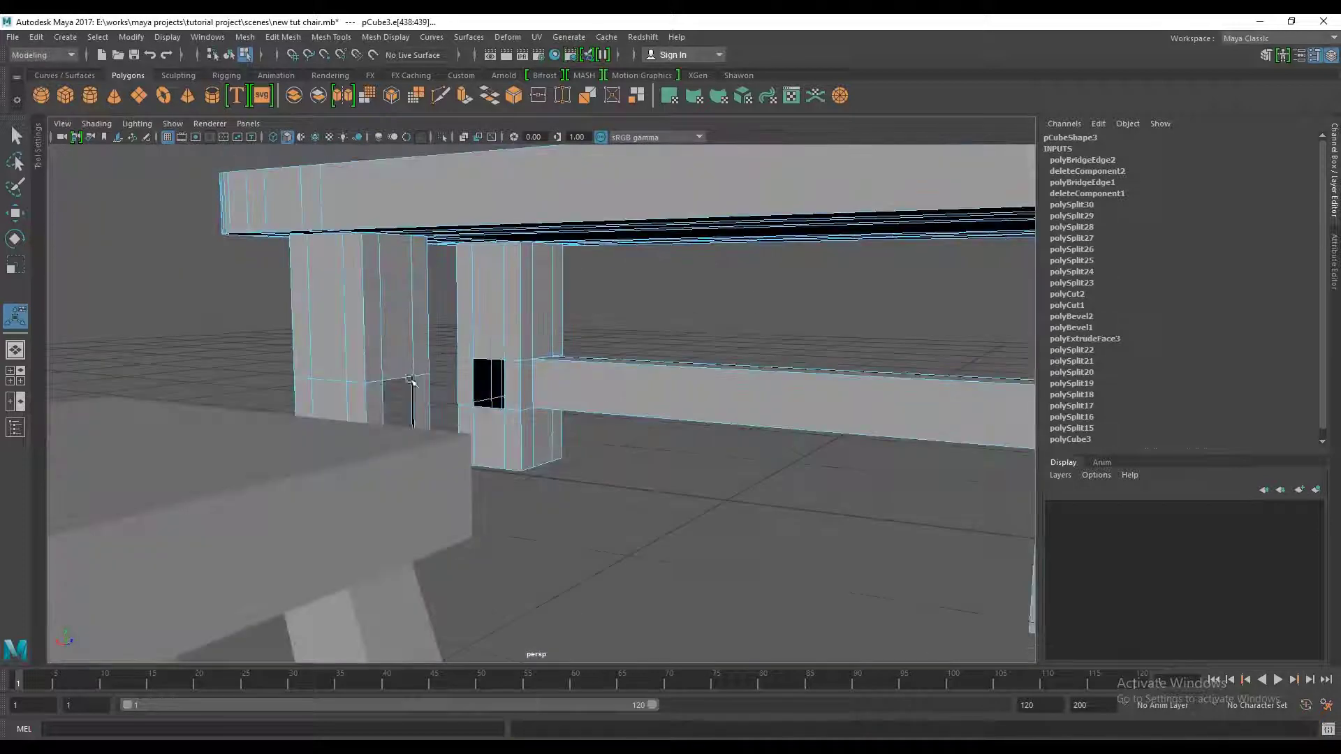
pyautogui.click(405, 374)
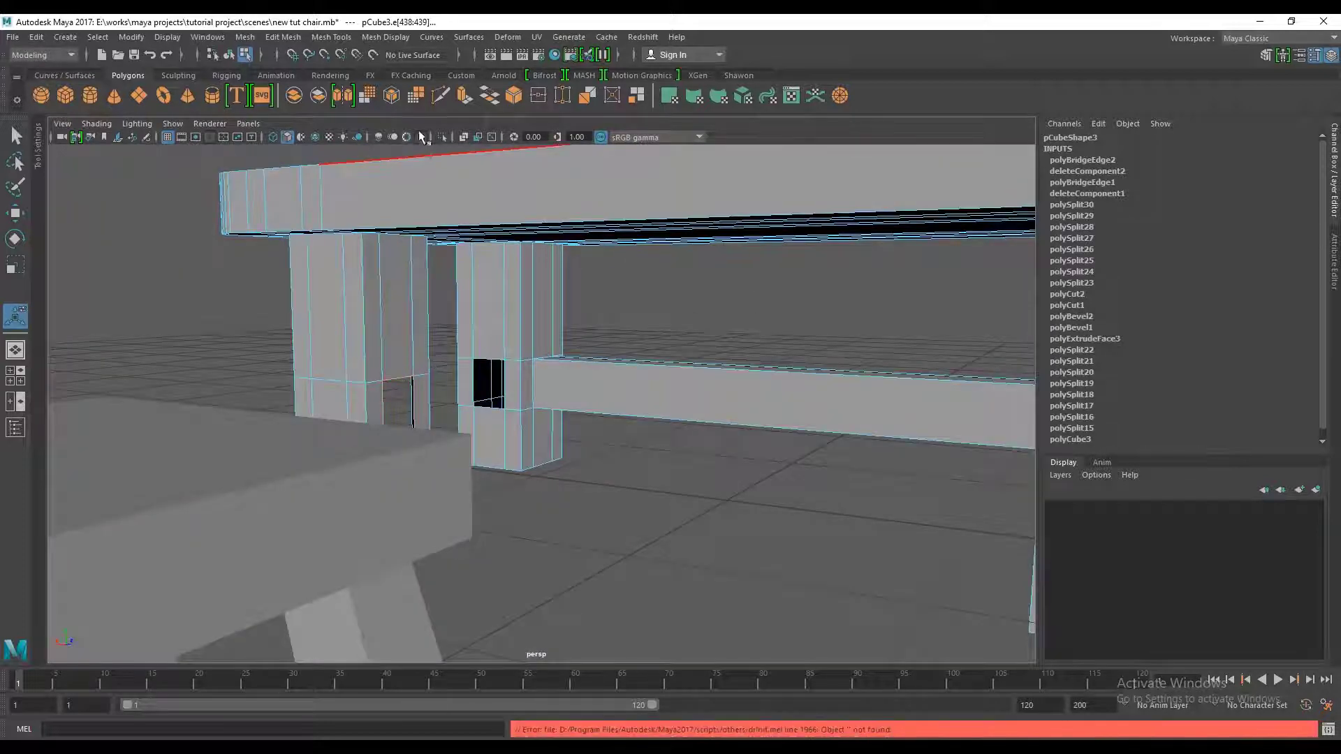
pyautogui.click(495, 100)
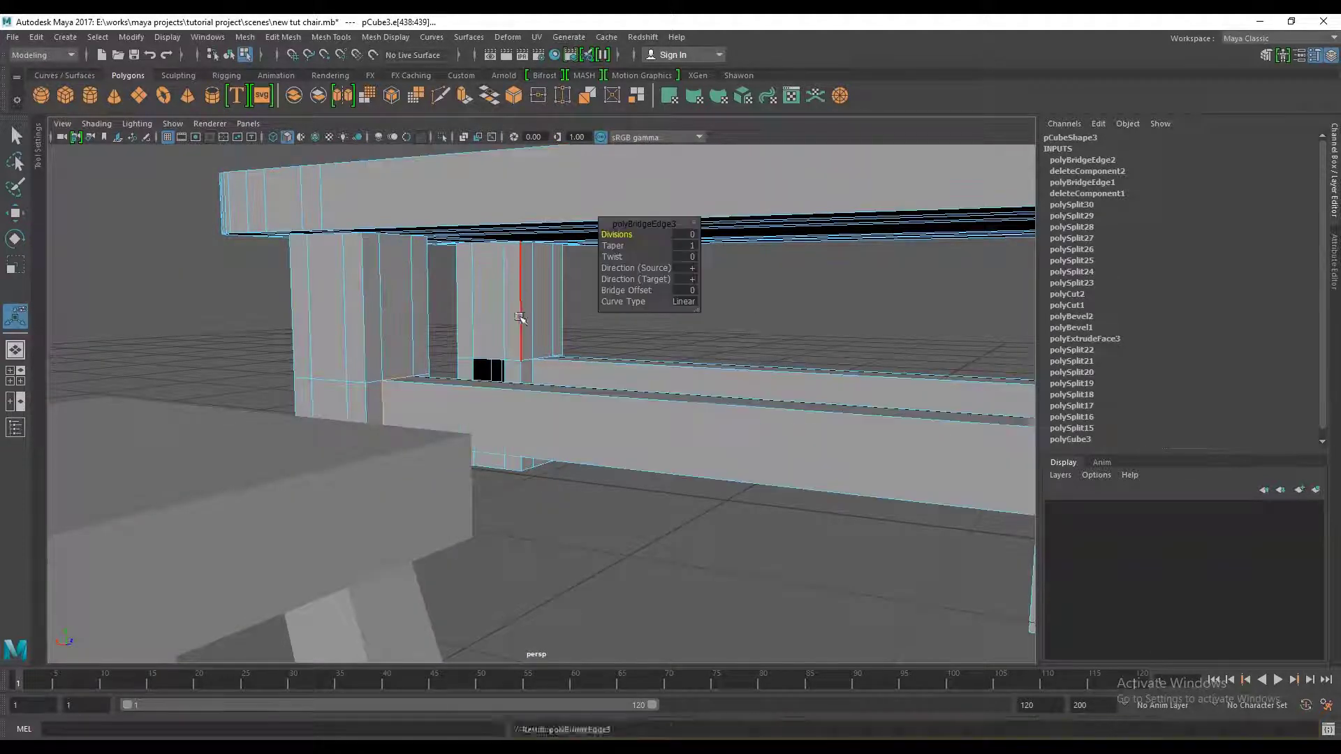
# Select the top edges of neighbouring holes, then clear the edge selection
pyautogui.scroll(-3, 545, 349)
pyautogui.keyDown('alt'); pyautogui.moveTo(544, 349); pyautogui.dragTo(557, 382); pyautogui.keyUp('alt')
pyautogui.scroll(3, 599, 369)
pyautogui.scroll(3, 478, 327)
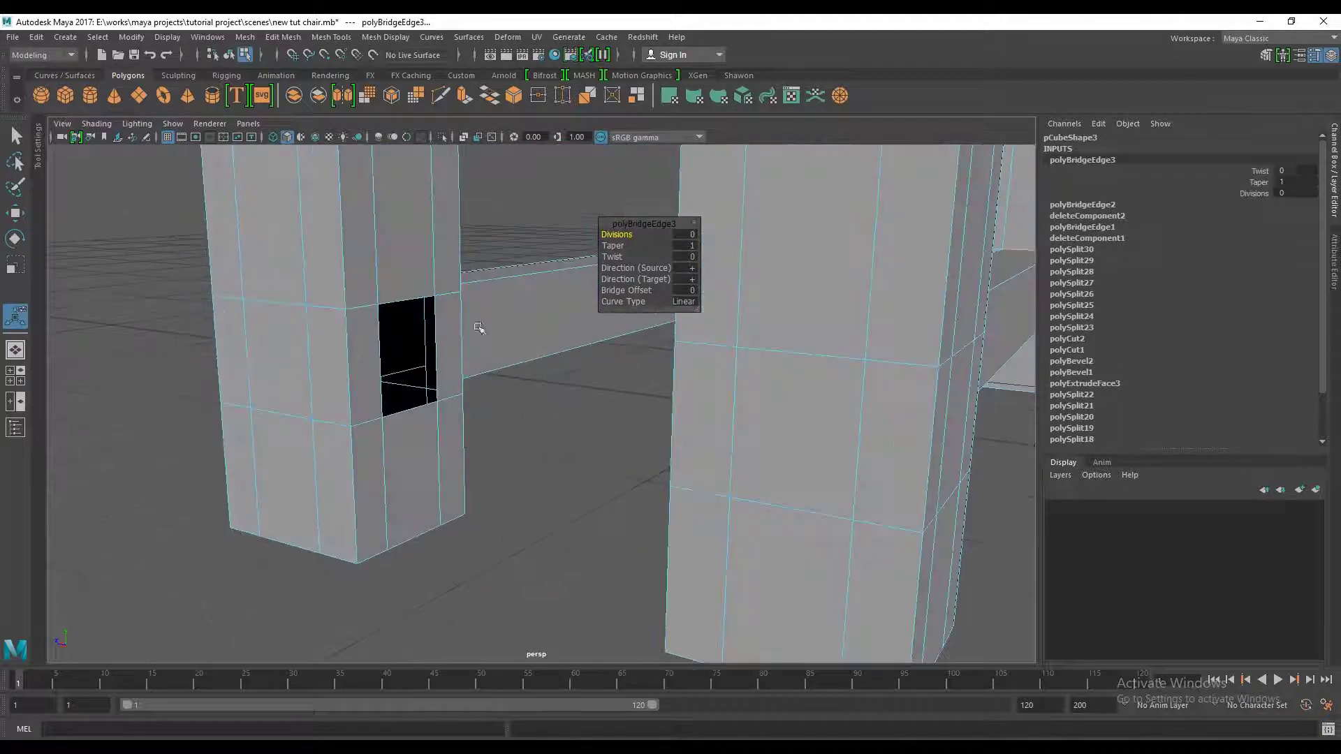
pyautogui.moveTo(408, 289)
pyautogui.keyDown('alt'); pyautogui.mouseDown()
pyautogui.moveTo(548, 335)
pyautogui.moveTo(671, 307)
pyautogui.moveTo(803, 301)
pyautogui.mouseUp(); pyautogui.keyUp('alt')
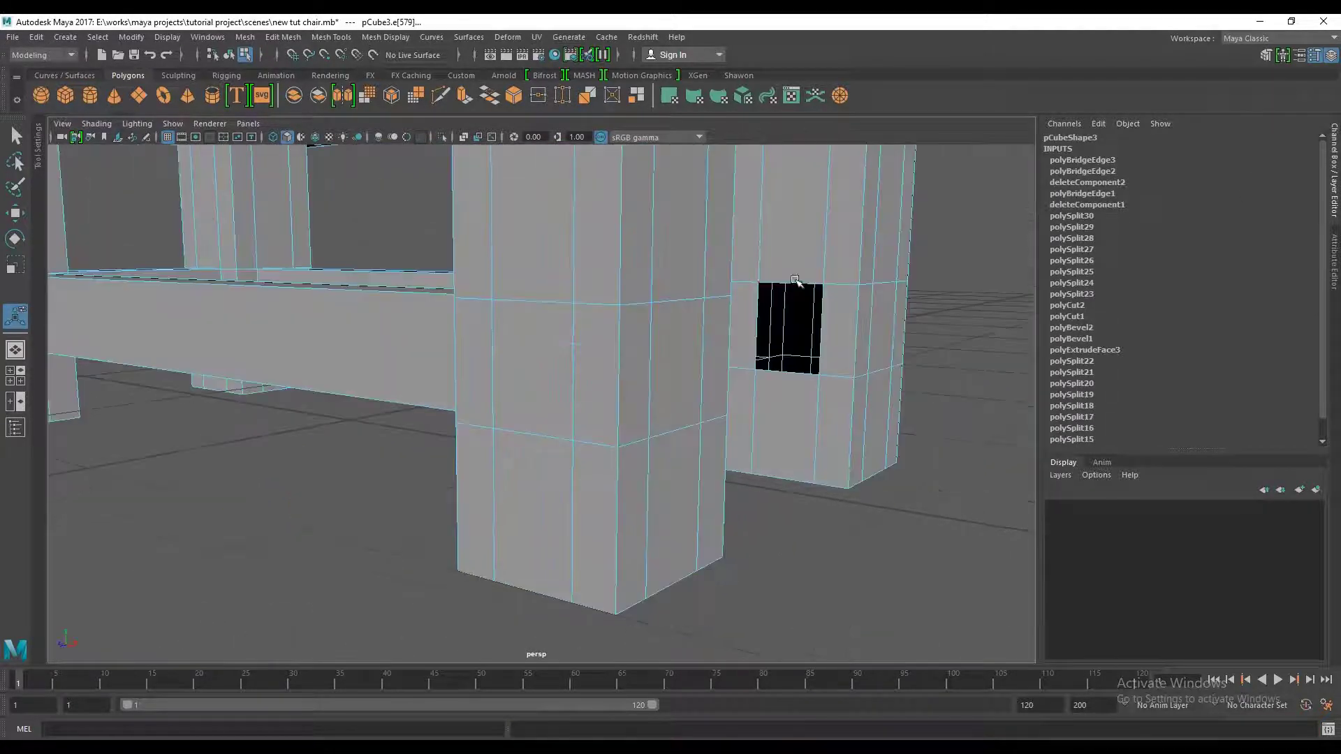
pyautogui.click(808, 273)
pyautogui.keyDown('shift'); pyautogui.click(574, 223); pyautogui.keyUp('shift')
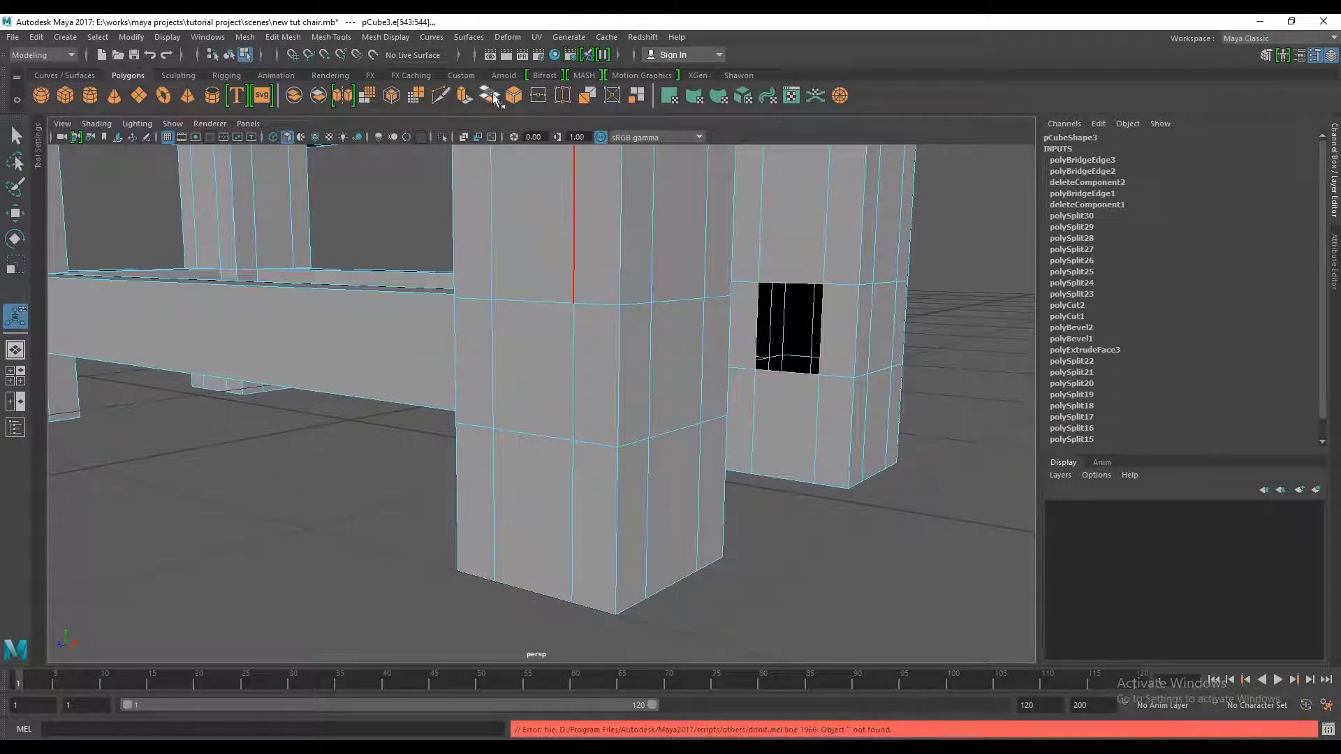
pyautogui.scroll(-3, 727, 359)
pyautogui.moveTo(727, 359)
pyautogui.keyDown('alt'); pyautogui.mouseDown()
pyautogui.moveTo(614, 350)
pyautogui.moveTo(560, 365)
pyautogui.mouseUp(); pyautogui.keyUp('alt')
pyautogui.click(338, 328)
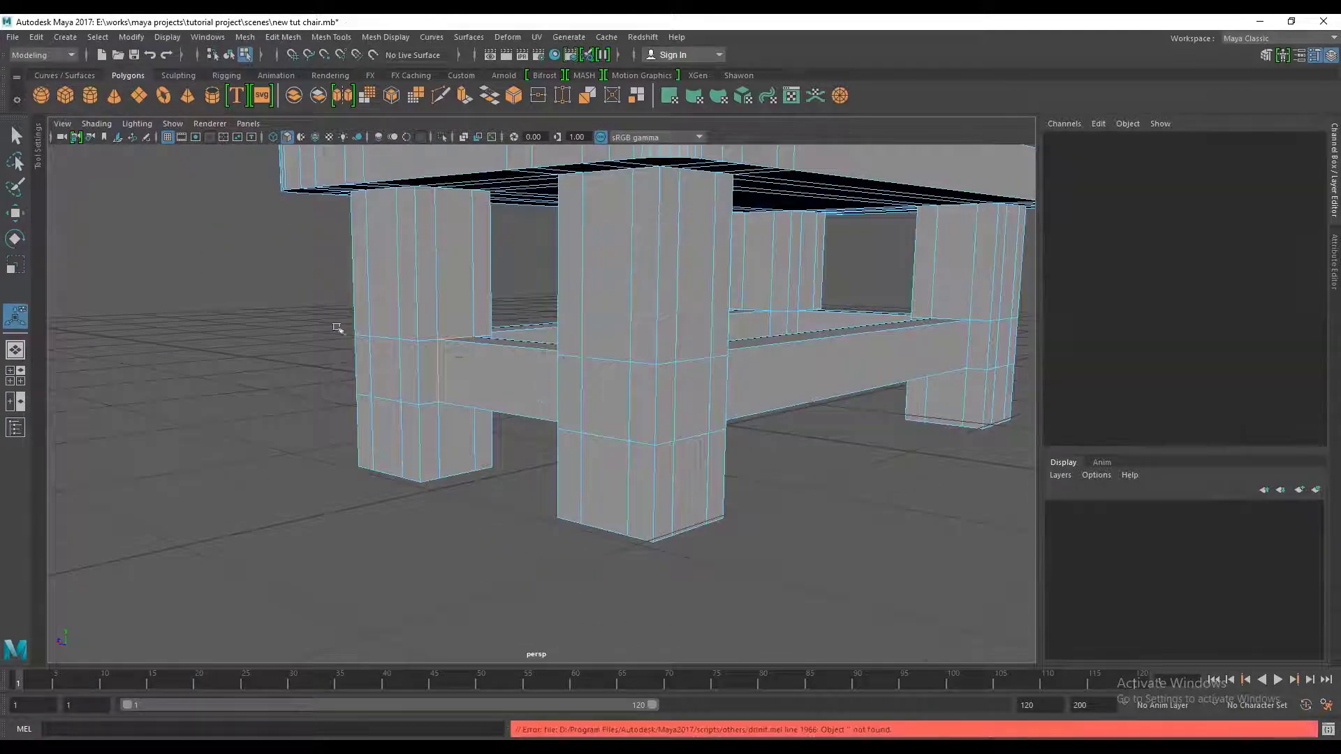
# Orbit low to inspect the H-shaped stretcher frame under the table
pyautogui.scroll(-5, 337, 328)
pyautogui.keyDown('alt'); pyautogui.moveTo(337, 328); pyautogui.dragTo(489, 363); pyautogui.keyUp('alt')
pyautogui.scroll(-3, 488, 364)
pyautogui.scroll(8, 600, 407)
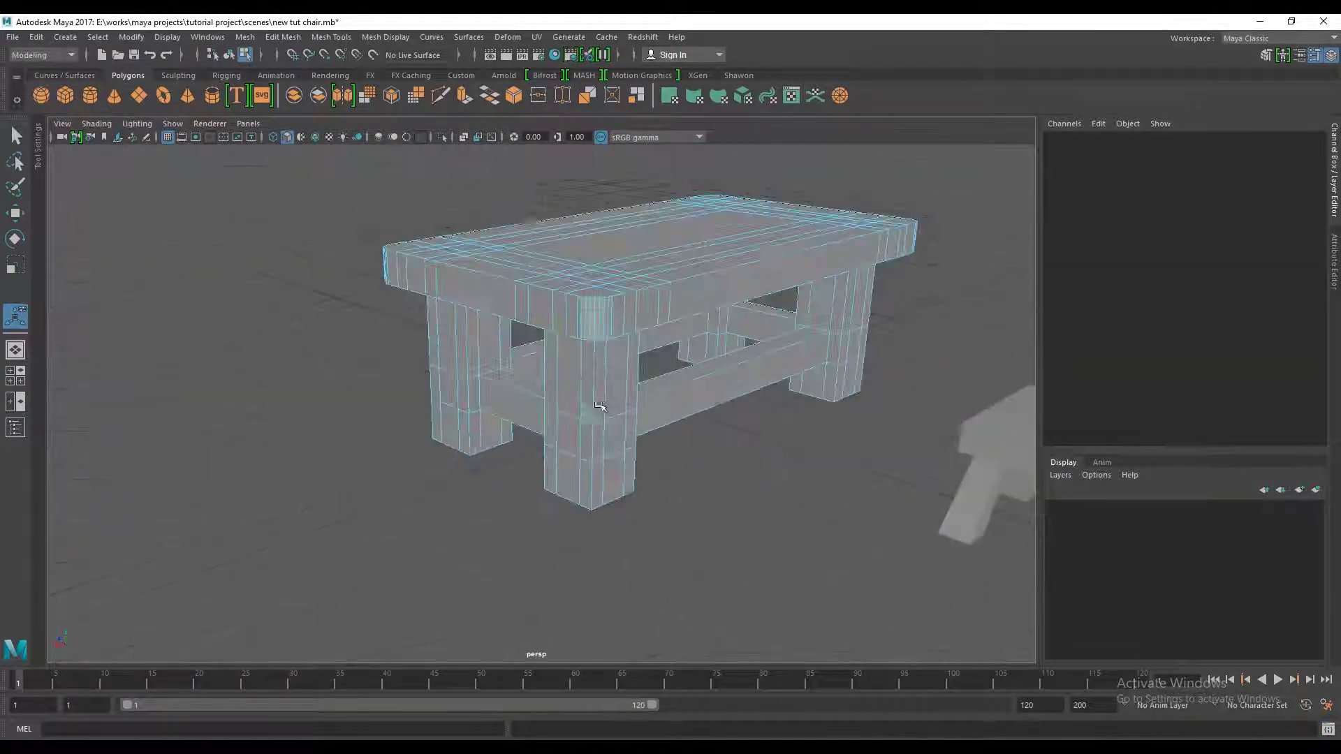
pyautogui.moveTo(600, 406)
pyautogui.keyDown('alt'); pyautogui.mouseDown()
pyautogui.moveTo(539, 329)
pyautogui.moveTo(584, 440)
pyautogui.moveTo(628, 404)
pyautogui.moveTo(640, 423)
pyautogui.moveTo(621, 377)
pyautogui.mouseUp(); pyautogui.keyUp('alt')
pyautogui.scroll(5, 621, 377)
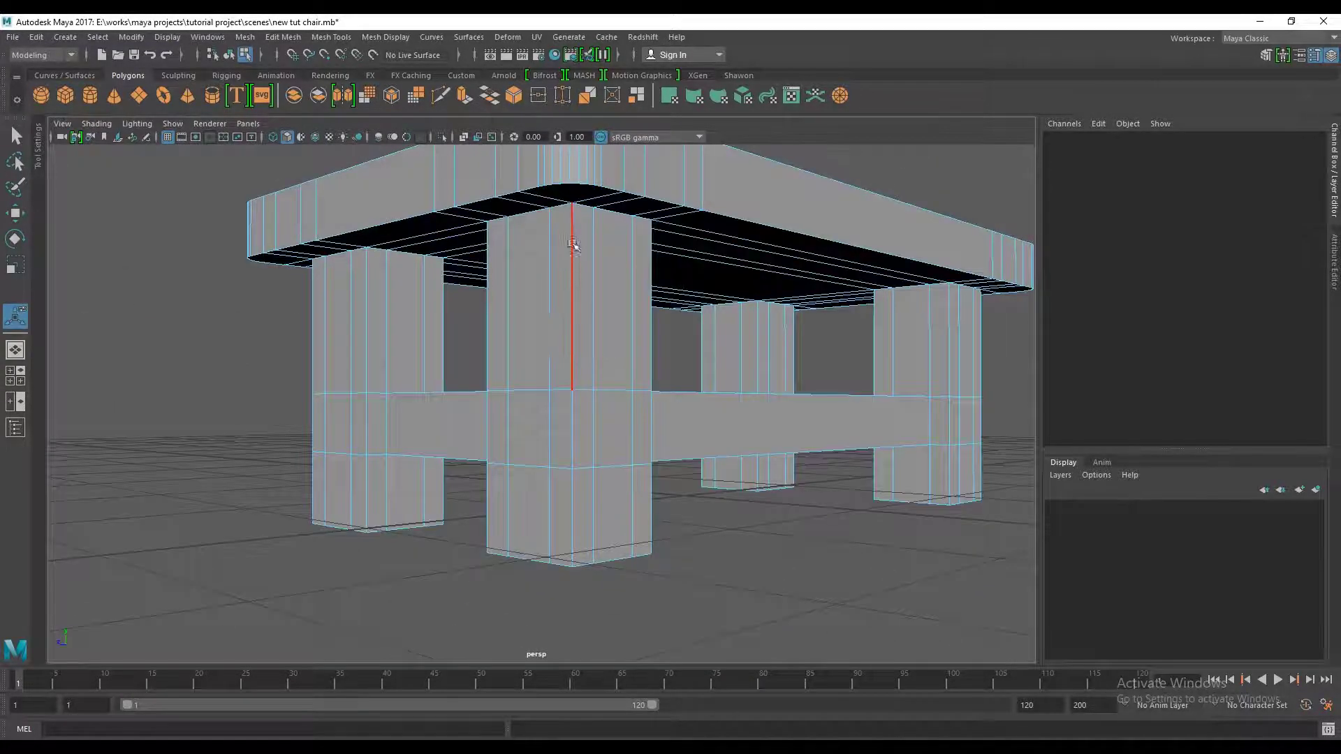
pyautogui.moveTo(573, 244)
pyautogui.keyDown('alt'); pyautogui.mouseDown()
pyautogui.moveTo(577, 321)
pyautogui.moveTo(599, 308)
pyautogui.moveTo(658, 392)
pyautogui.mouseUp(); pyautogui.keyUp('alt')
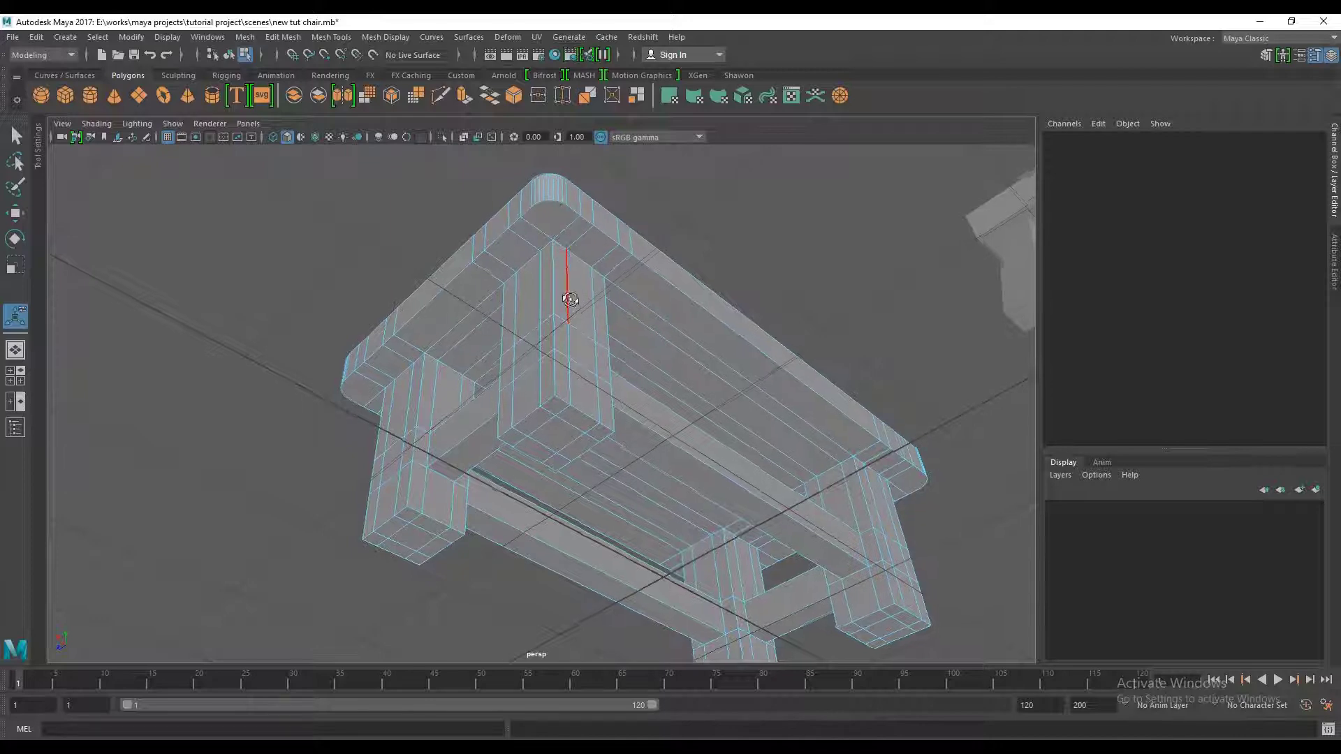
# Select the vertical corner edges on the table leg
pyautogui.click(559, 322)
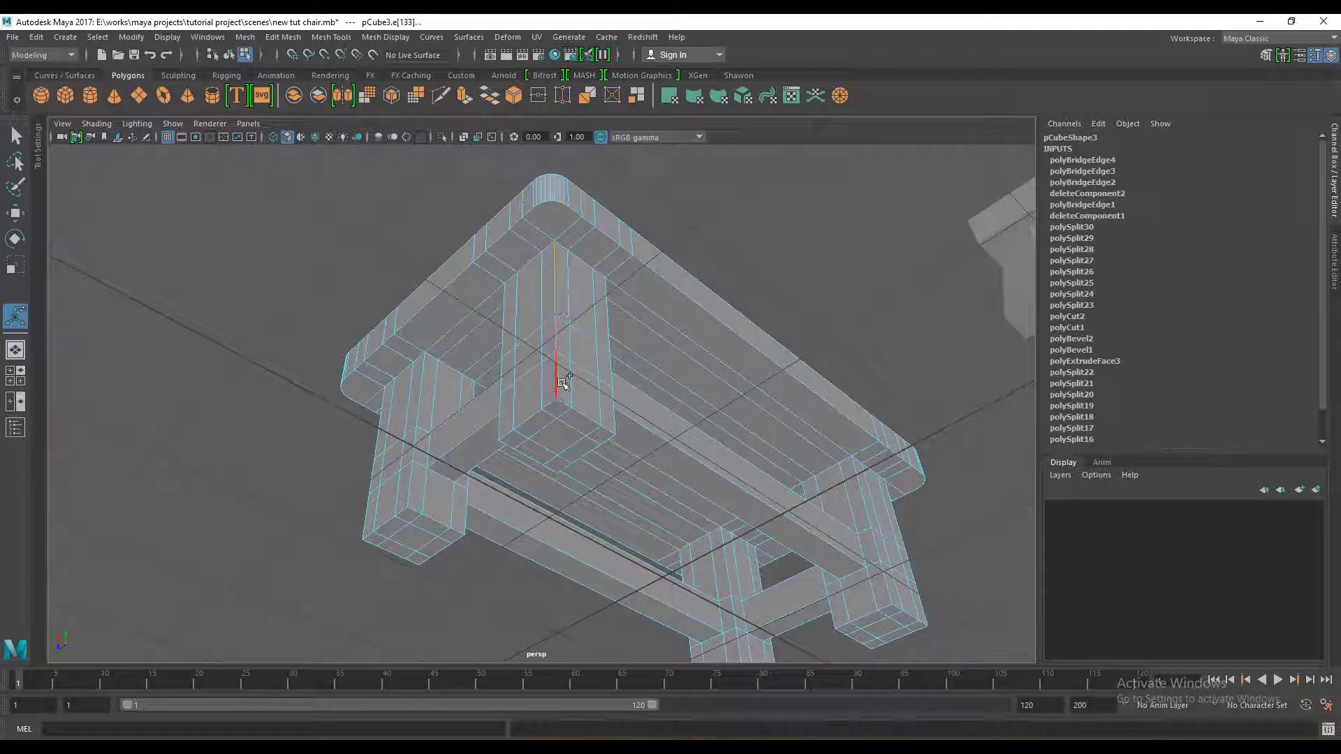
pyautogui.click(555, 276)
pyautogui.keyDown('alt'); pyautogui.moveTo(555, 276); pyautogui.dragTo(692, 399); pyautogui.keyUp('alt')
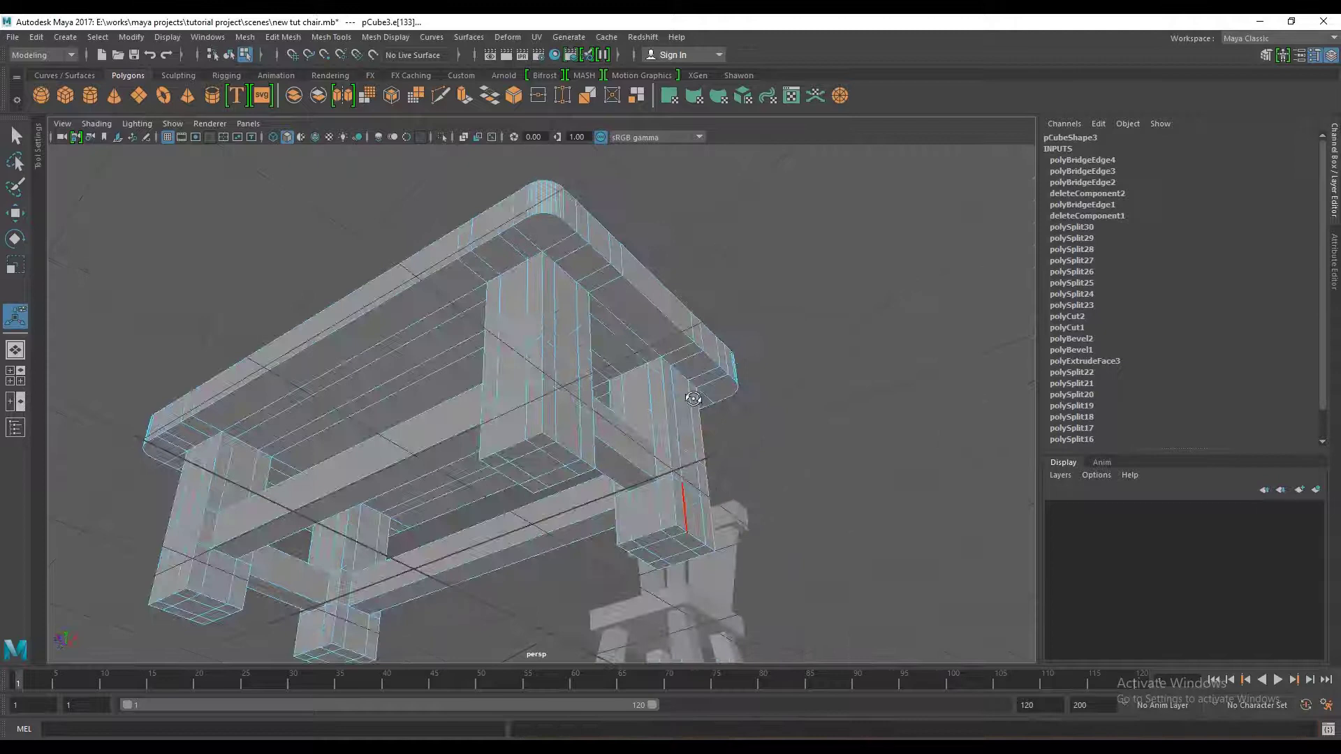
pyautogui.click(536, 293)
pyautogui.keyDown('alt'); pyautogui.moveTo(549, 400); pyautogui.dragTo(642, 274); pyautogui.keyUp('alt')
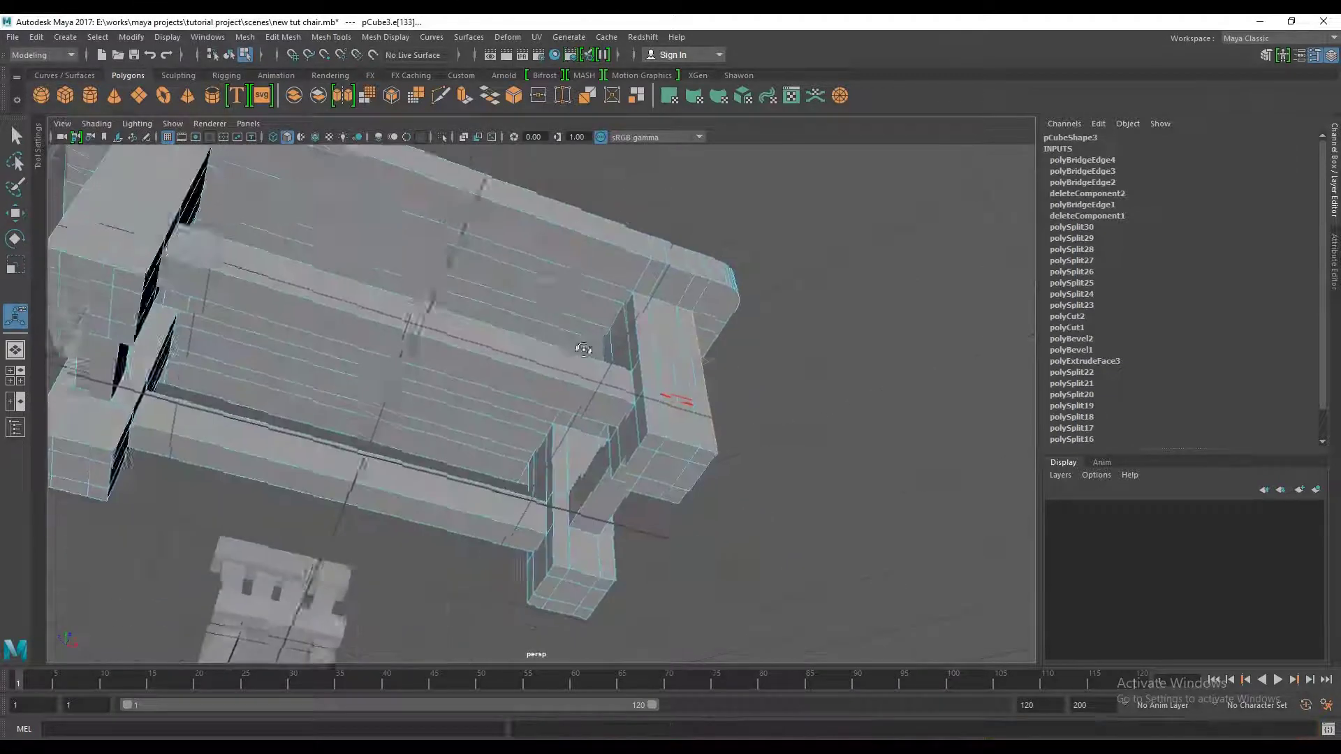
pyautogui.click(636, 233)
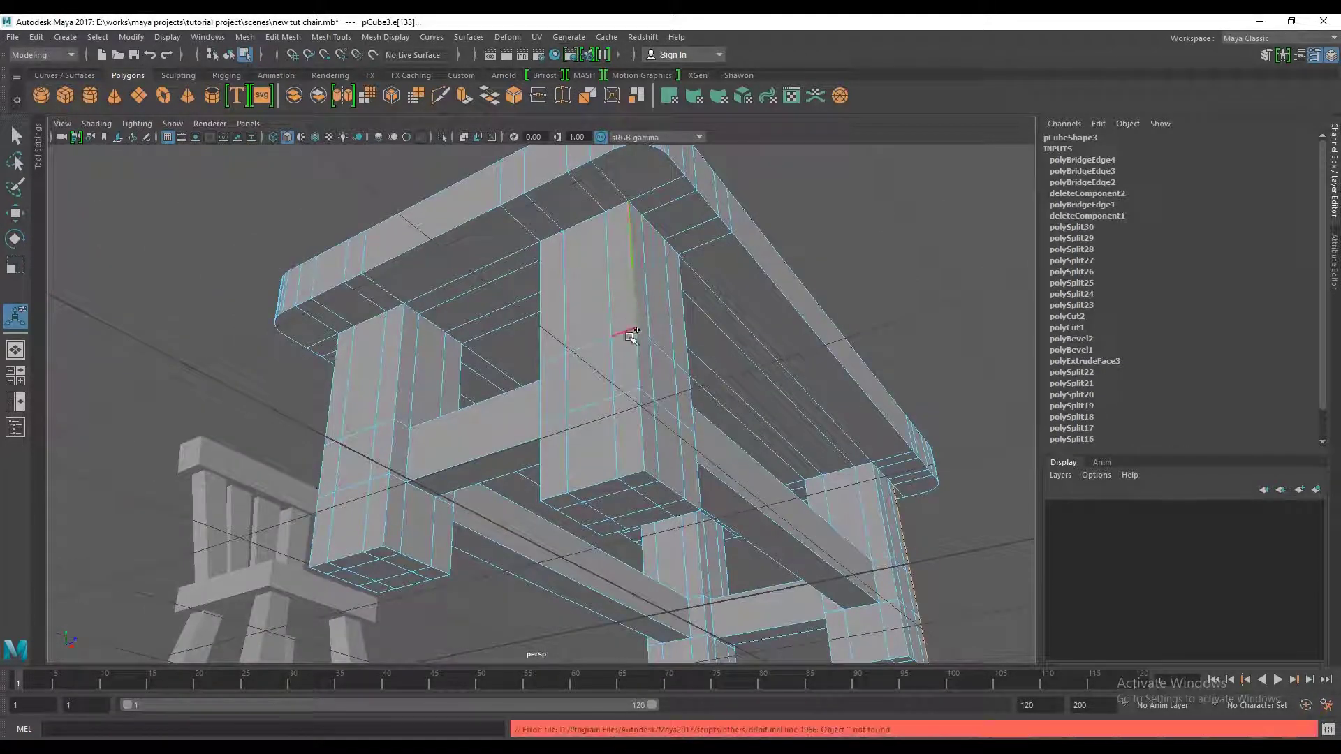
pyautogui.click(632, 391)
pyautogui.moveTo(632, 419)
pyautogui.keyDown('alt'); pyautogui.mouseDown()
pyautogui.moveTo(589, 371)
pyautogui.moveTo(670, 335)
pyautogui.mouseUp(); pyautogui.keyUp('alt')
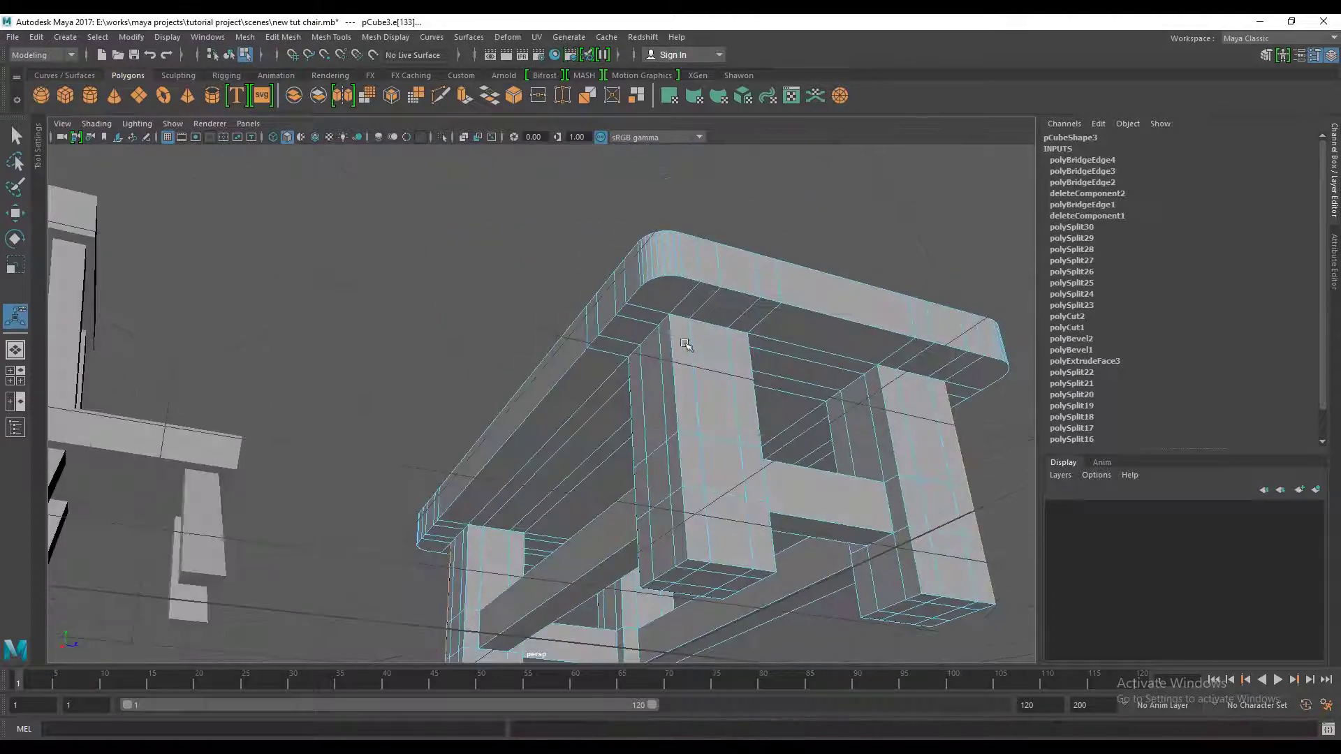
pyautogui.click(677, 342)
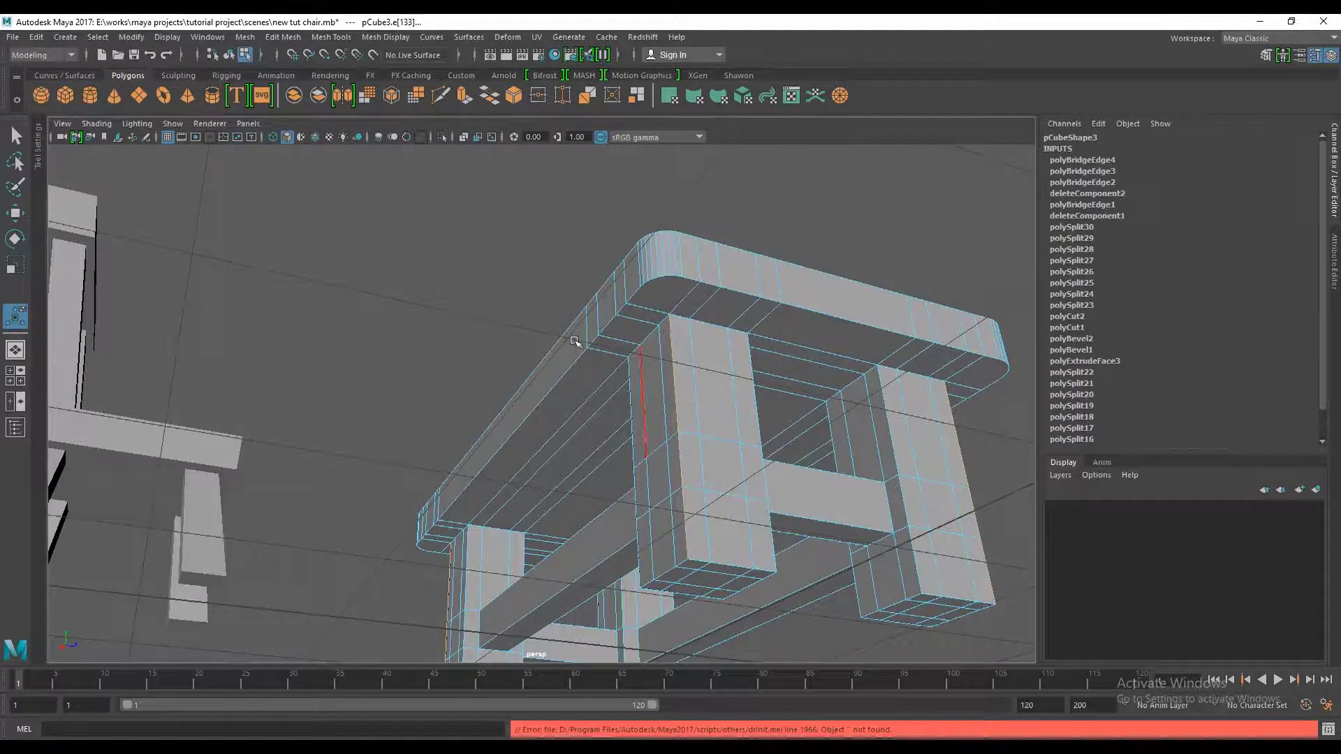
# Bevel the selected edges and raise the bevel segments from 1 to 2
pyautogui.click(513, 95)
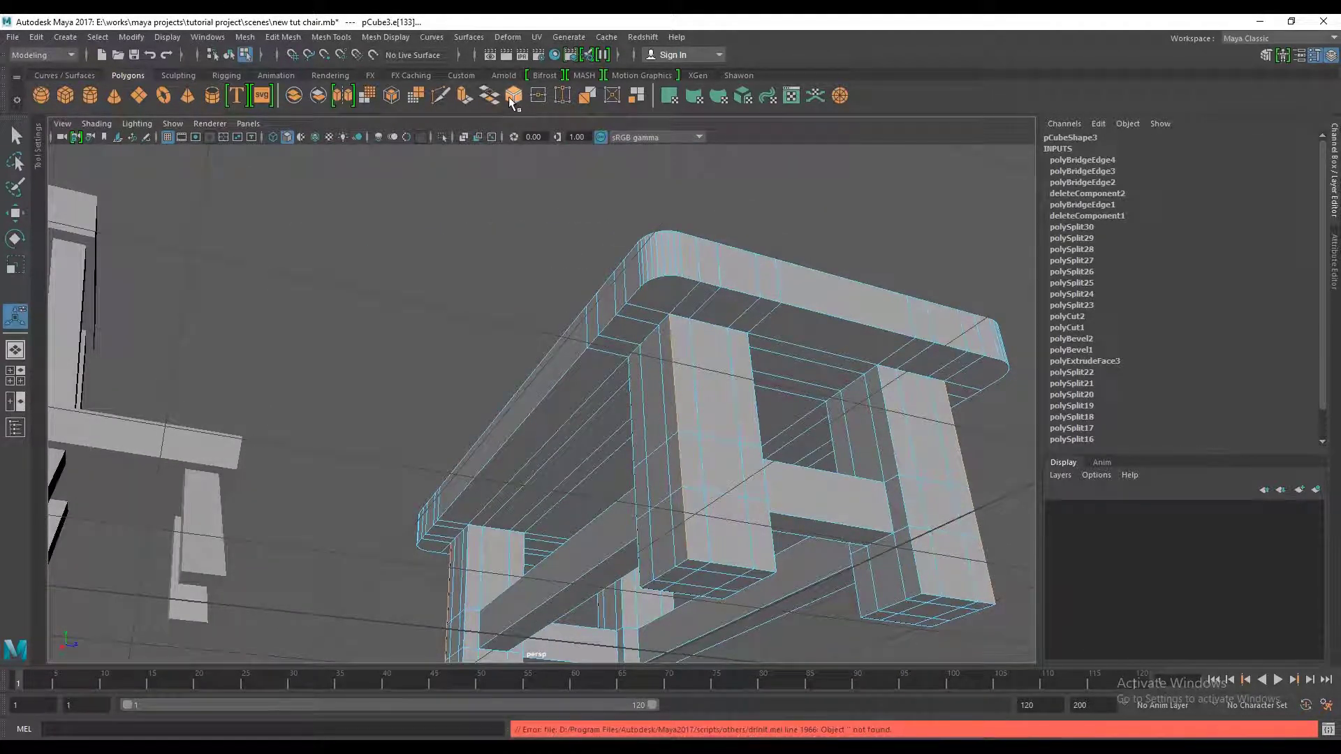
pyautogui.keyDown('alt'); pyautogui.moveTo(621, 268); pyautogui.dragTo(620, 246); pyautogui.keyUp('alt')
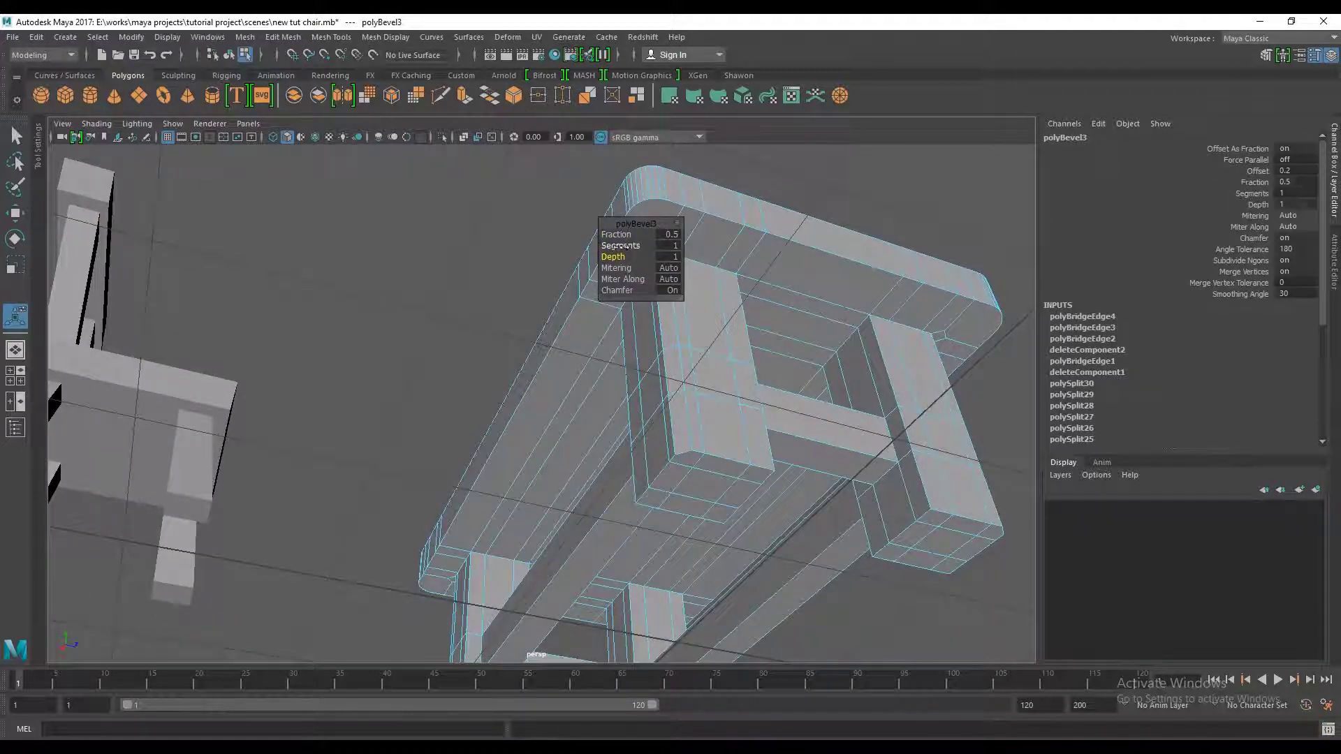
pyautogui.moveTo(626, 248); pyautogui.dragTo(619, 236)
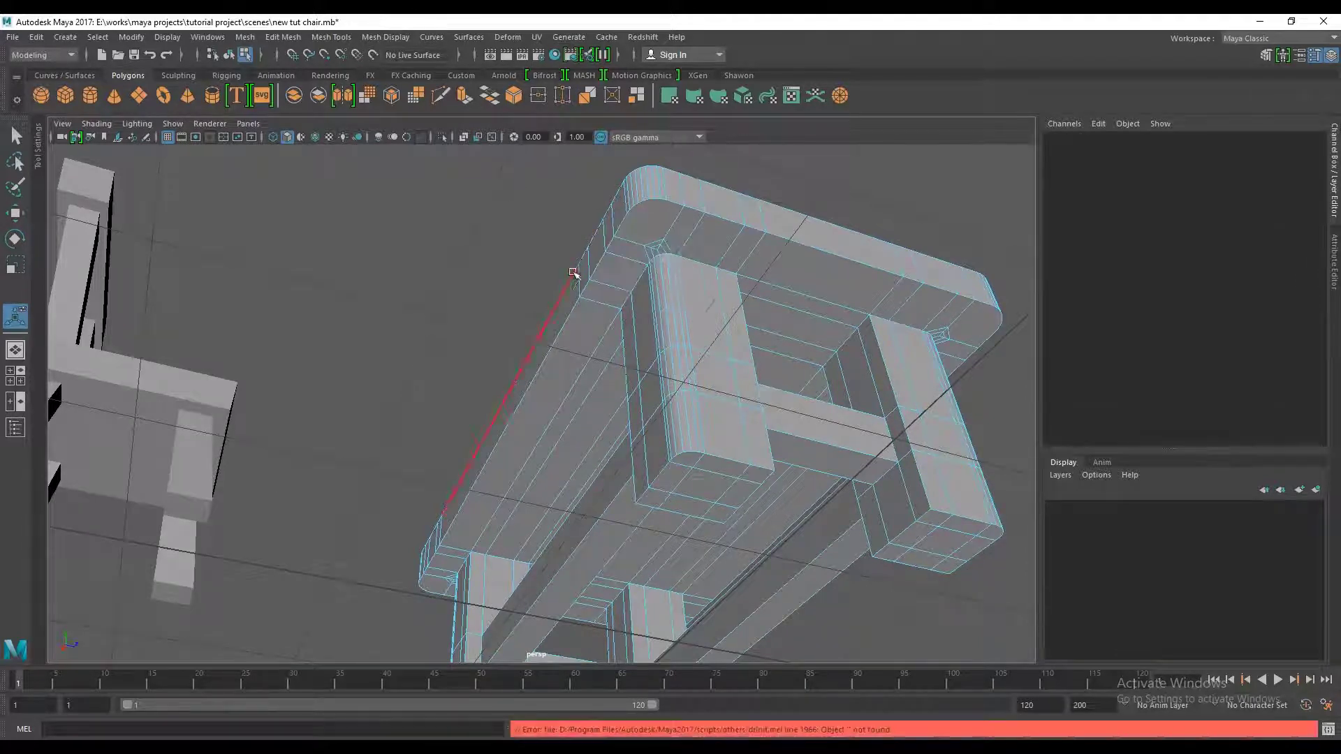
pyautogui.scroll(-5, 568, 275)
pyautogui.moveTo(583, 344); pyautogui.dragTo(684, 318, button='right')
# Orbit around and beneath the table to inspect it from the side and underneath
pyautogui.click(669, 229)
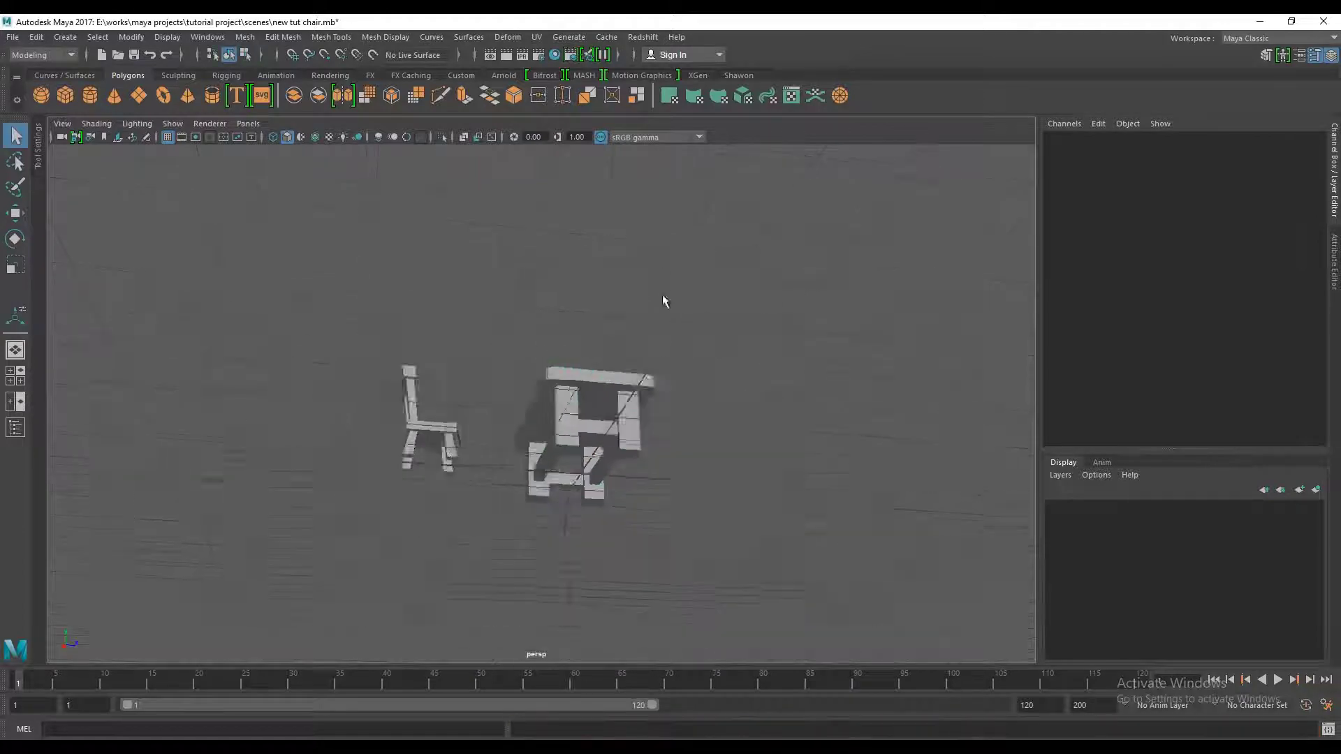
pyautogui.keyDown('alt'); pyautogui.moveTo(662, 295); pyautogui.dragTo(473, 344); pyautogui.keyUp('alt')
pyautogui.scroll(5, 500, 364)
pyautogui.moveTo(528, 387)
pyautogui.keyDown('alt'); pyautogui.mouseDown()
pyautogui.moveTo(454, 327)
pyautogui.moveTo(467, 300)
pyautogui.moveTo(433, 467)
pyautogui.mouseUp(); pyautogui.keyUp('alt')
pyautogui.scroll(5, 433, 467)
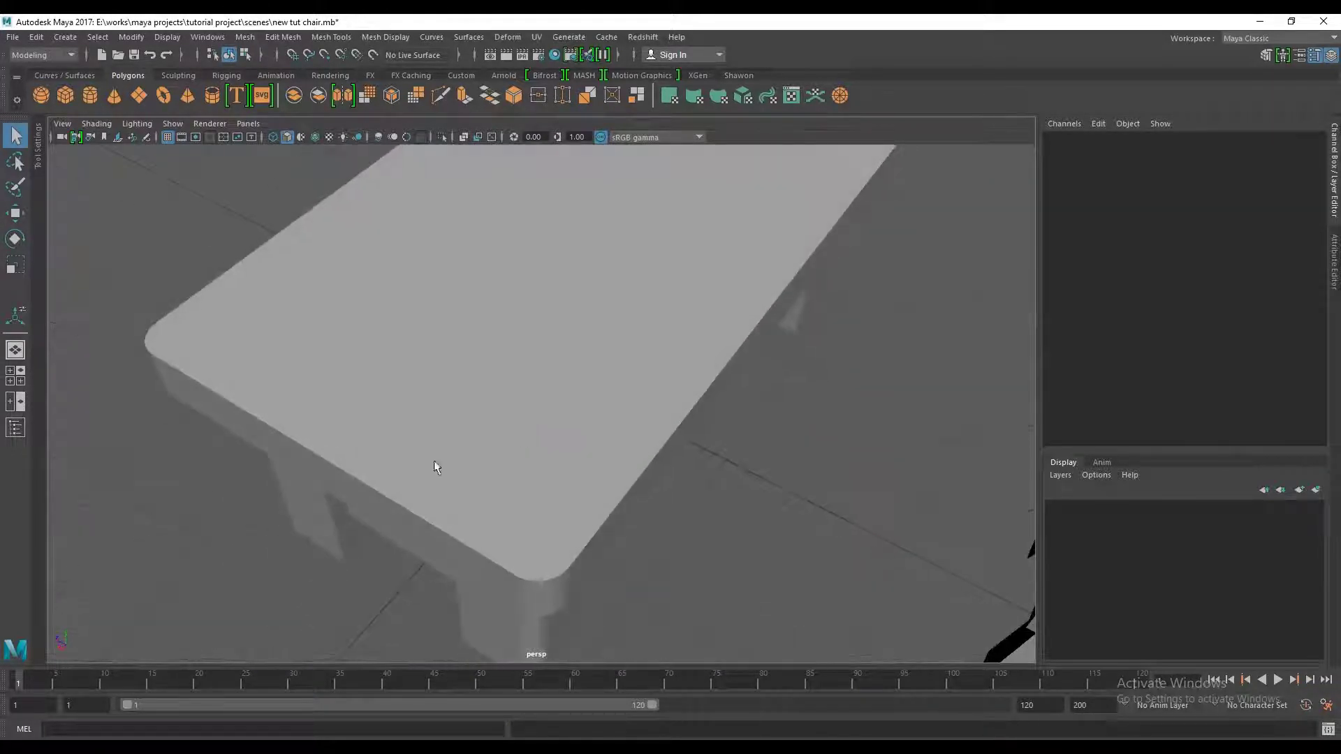
pyautogui.scroll(-5, 268, 383)
pyautogui.moveTo(268, 383)
pyautogui.keyDown('alt'); pyautogui.mouseDown()
pyautogui.moveTo(626, 278)
pyautogui.moveTo(663, 230)
pyautogui.moveTo(720, 204)
pyautogui.moveTo(791, 311)
pyautogui.mouseUp(); pyautogui.keyUp('alt')
pyautogui.scroll(2, 626, 279)
pyautogui.scroll(2, 584, 293)
pyautogui.scroll(-5, 584, 293)
pyautogui.scroll(-2, 663, 231)
# Move the chair up to the table and duplicate a second chair beside it
pyautogui.click(756, 461)
pyautogui.press('w')
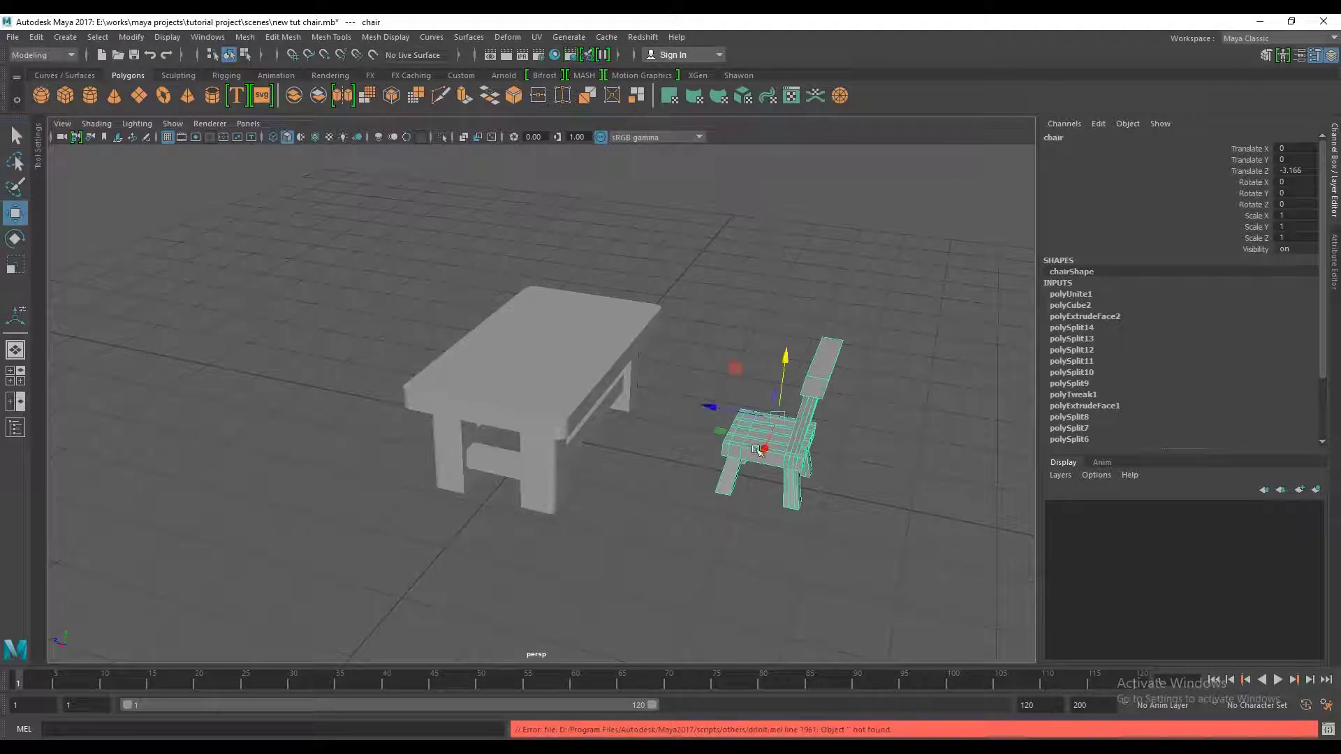
pyautogui.moveTo(727, 415)
pyautogui.mouseDown()
pyautogui.moveTo(559, 413)
pyautogui.moveTo(566, 508)
pyautogui.moveTo(520, 500)
pyautogui.moveTo(476, 235)
pyautogui.mouseUp()
pyautogui.click(477, 235)
pyautogui.click(559, 499)
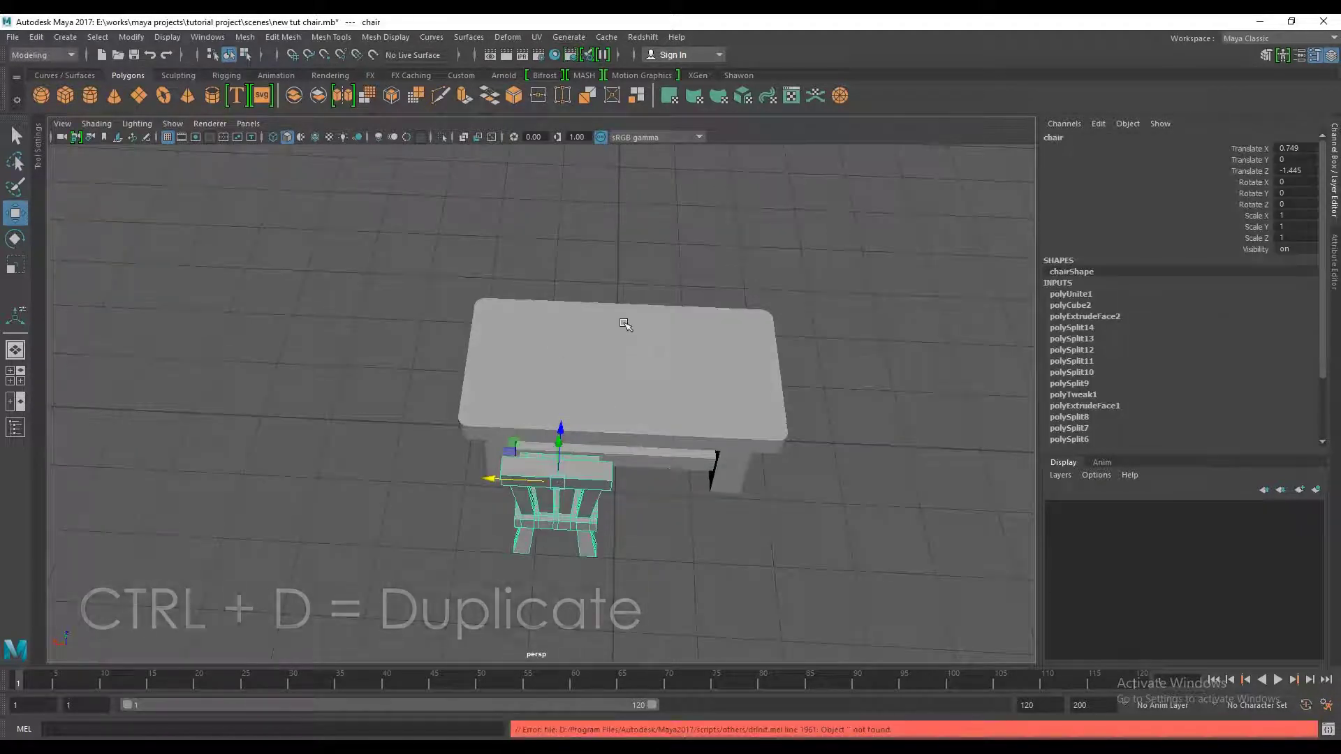
pyautogui.hotkey('ctrl', 'd')
pyautogui.moveTo(497, 482)
pyautogui.mouseDown()
pyautogui.moveTo(615, 480)
pyautogui.moveTo(594, 522)
pyautogui.mouseUp()
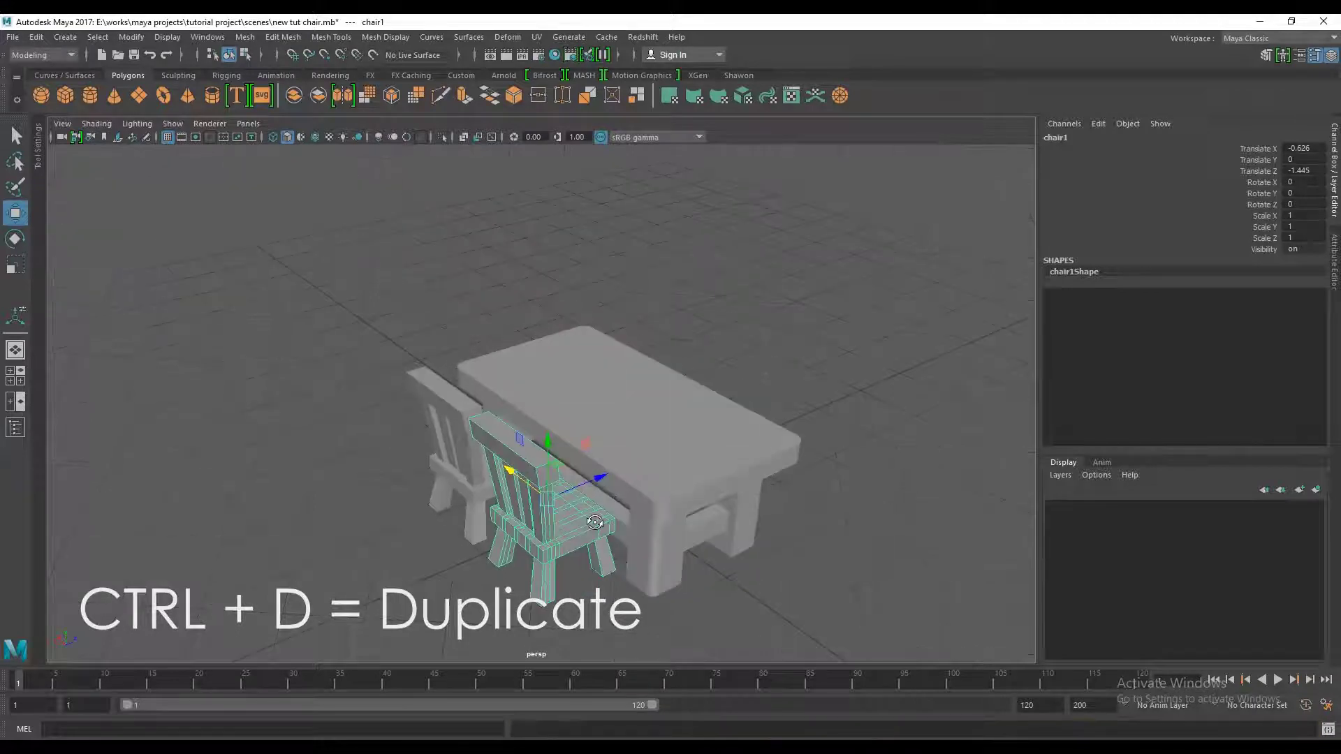
# Duplicate the chair to the table's far side, rotated 180° in Y, facing the table
pyautogui.keyDown('shift'); pyautogui.click(445, 397); pyautogui.keyUp('shift')
pyautogui.hotkey('ctrl', 'd')
pyautogui.moveTo(506, 441)
pyautogui.keyDown('alt'); pyautogui.mouseDown()
pyautogui.moveTo(751, 349)
pyautogui.moveTo(683, 397)
pyautogui.moveTo(699, 398)
pyautogui.mouseUp(); pyautogui.keyUp('alt')
pyautogui.press('e')
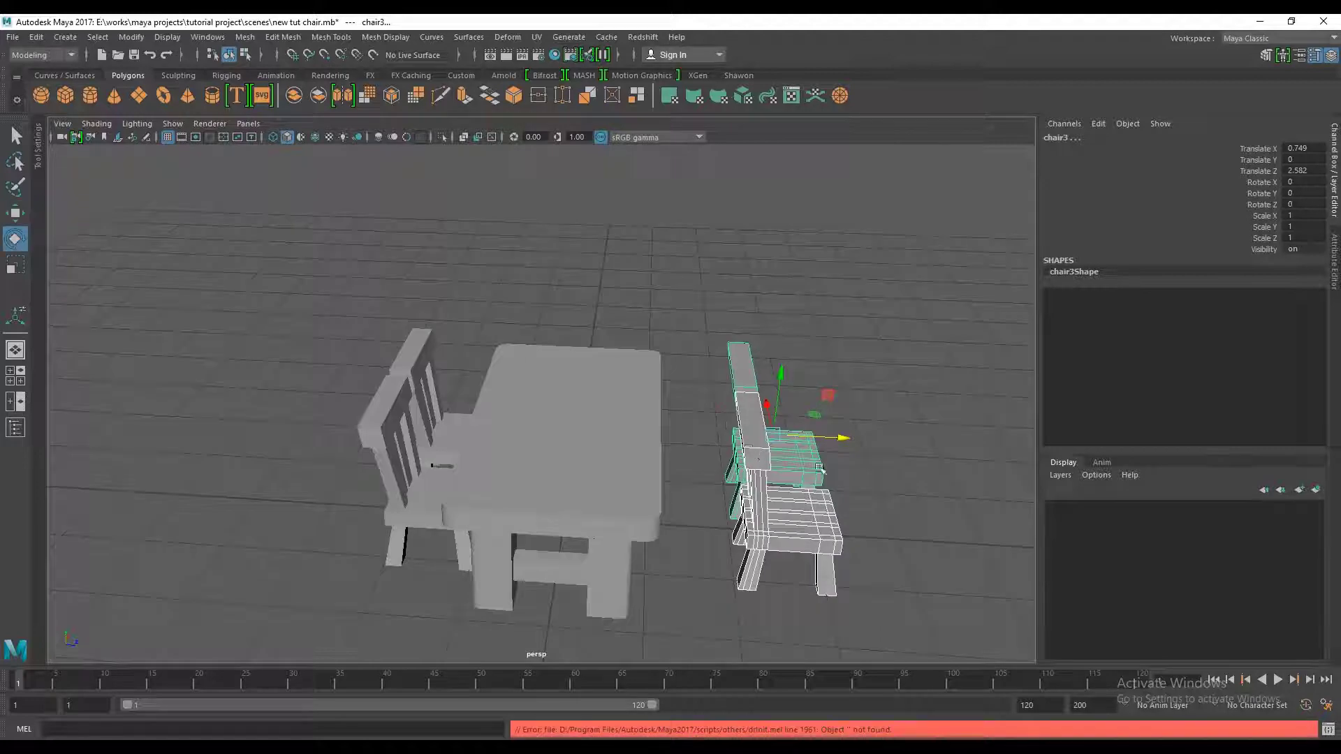
pyautogui.moveTo(712, 461)
pyautogui.mouseDown()
pyautogui.moveTo(741, 488)
pyautogui.moveTo(732, 457)
pyautogui.moveTo(782, 464)
pyautogui.mouseUp()
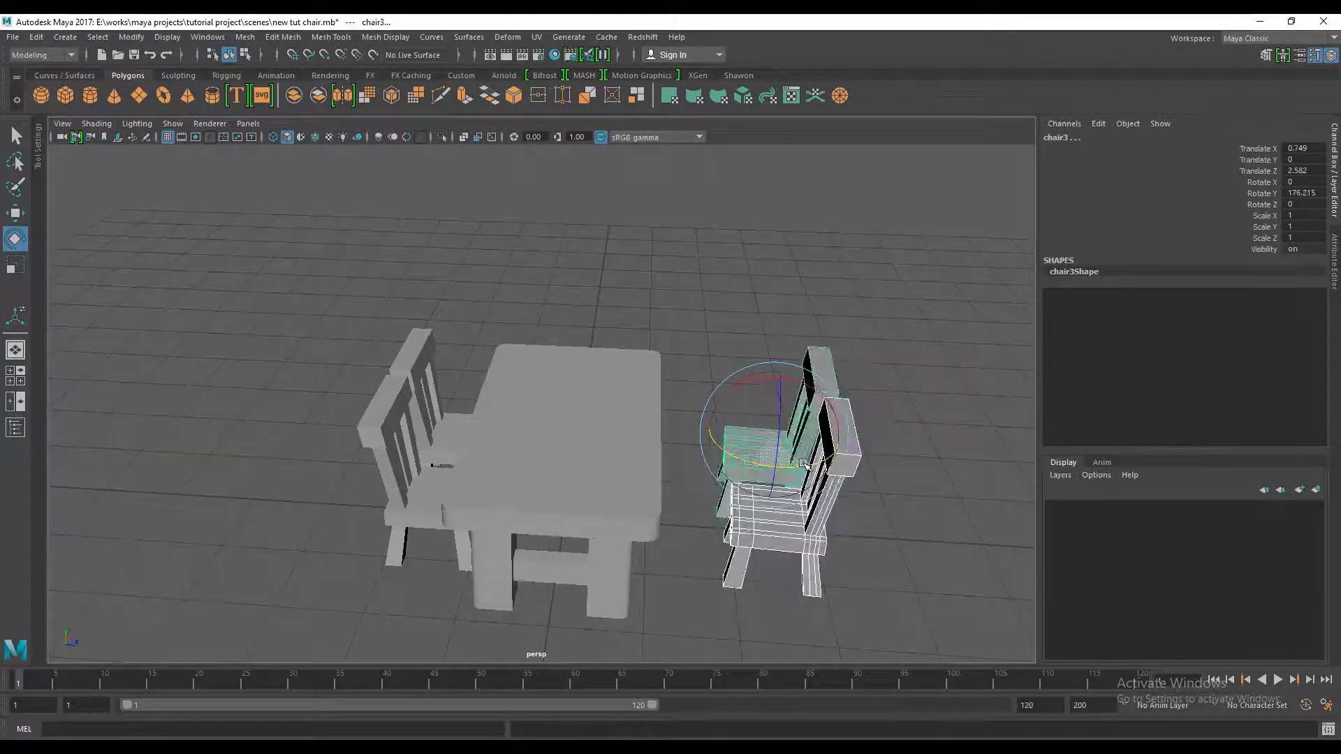
pyautogui.write('180')
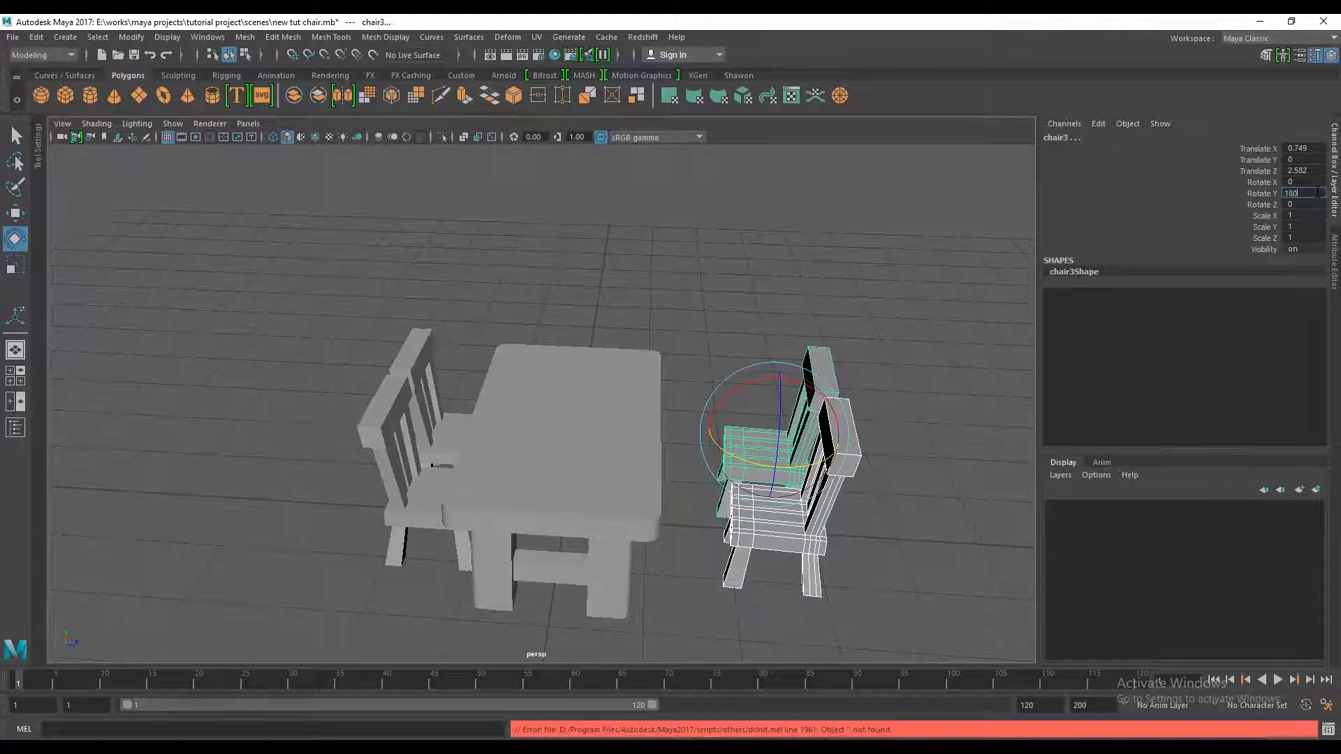
pyautogui.press('Return')
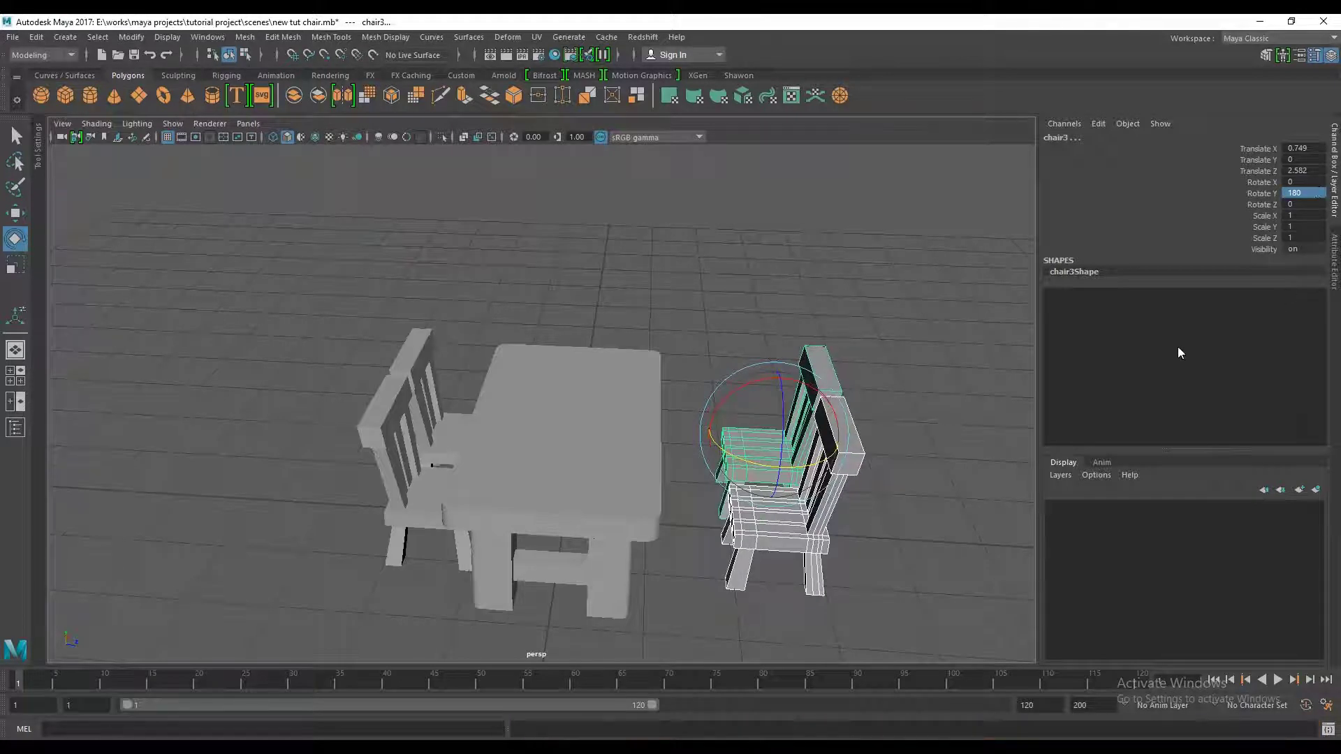
pyautogui.press('w')
pyautogui.moveTo(709, 424)
pyautogui.mouseDown()
pyautogui.moveTo(615, 428)
pyautogui.moveTo(709, 501)
pyautogui.moveTo(793, 515)
pyautogui.moveTo(617, 332)
pyautogui.mouseUp()
# Shift the back right chair sideways along X, then view the set from a high oblique angle
pyautogui.click(696, 265)
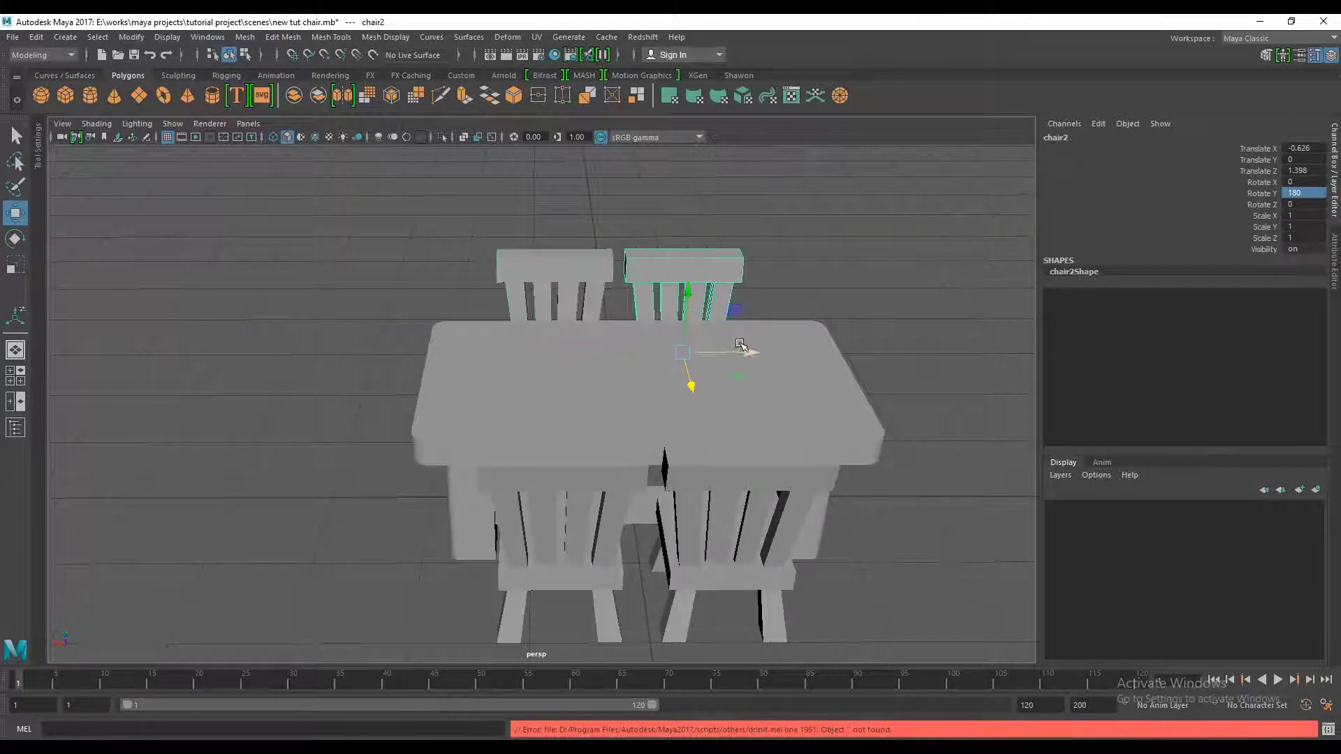
pyautogui.moveTo(744, 353); pyautogui.dragTo(768, 352)
pyautogui.click(760, 524)
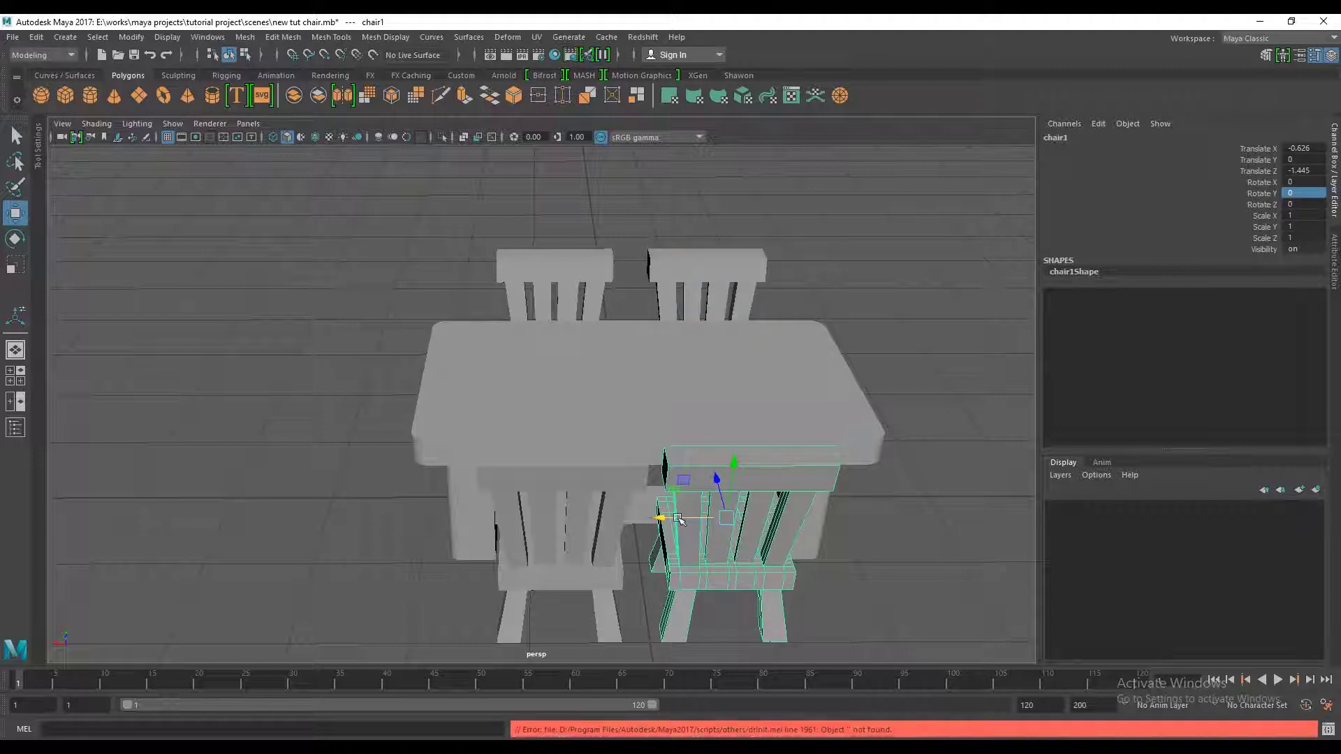
pyautogui.click(570, 472)
pyautogui.moveTo(570, 472)
pyautogui.keyDown('alt'); pyautogui.mouseDown()
pyautogui.moveTo(759, 208)
pyautogui.moveTo(578, 411)
pyautogui.mouseUp(); pyautogui.keyUp('alt')
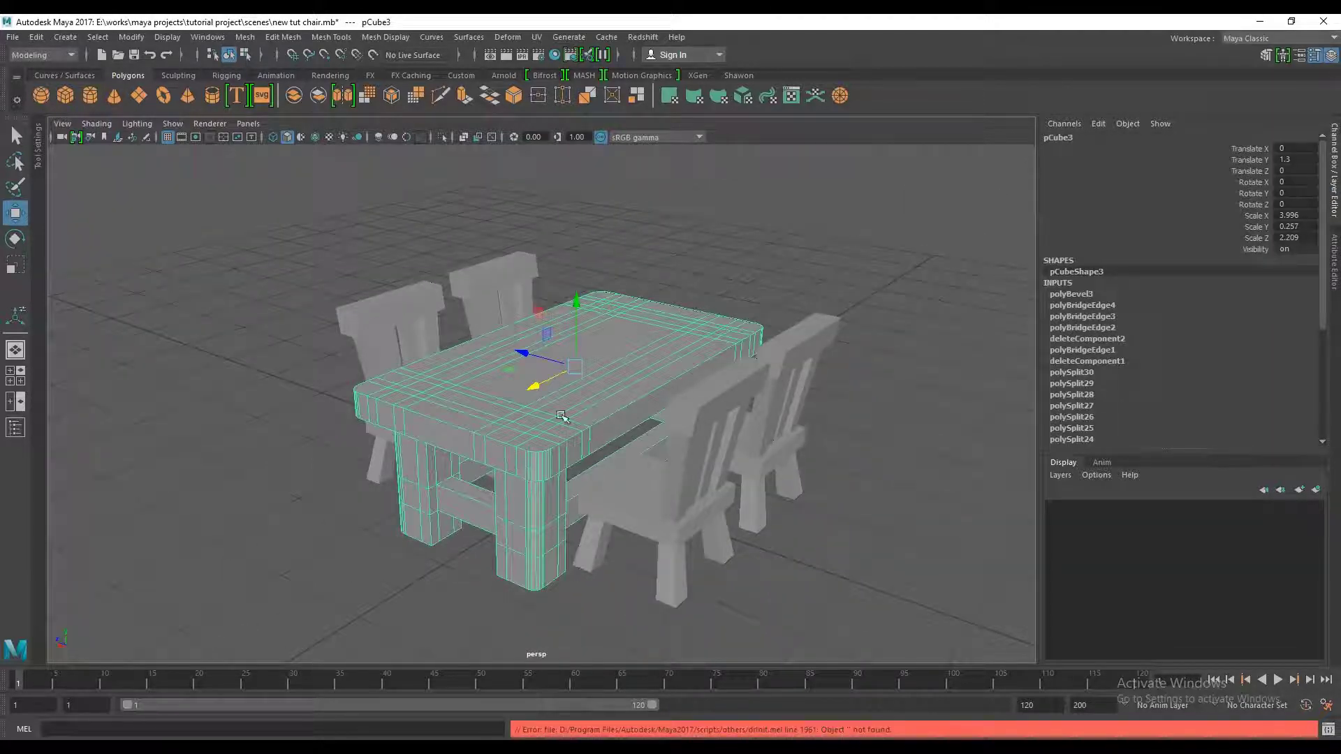
# Rename pCube3 to 'table' in the Channel Box
pyautogui.doubleClick(1058, 137)
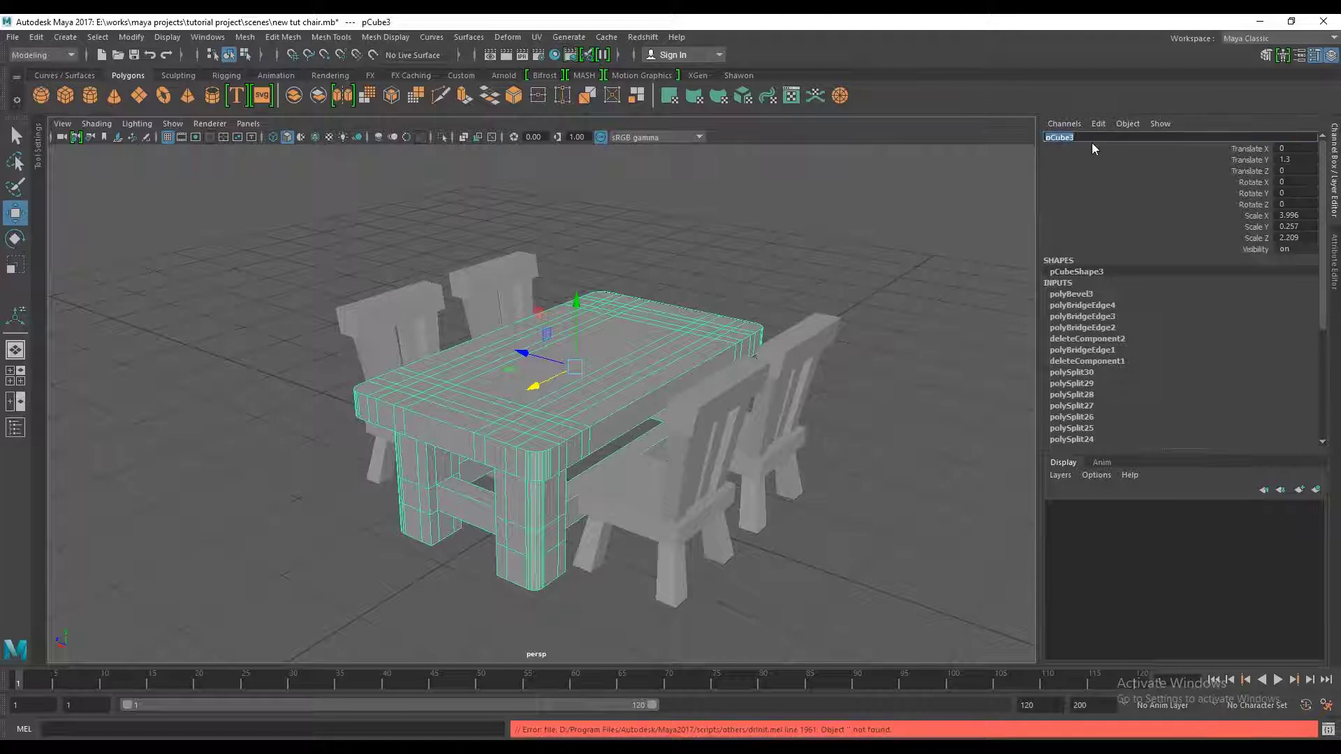
pyautogui.write('tavble')
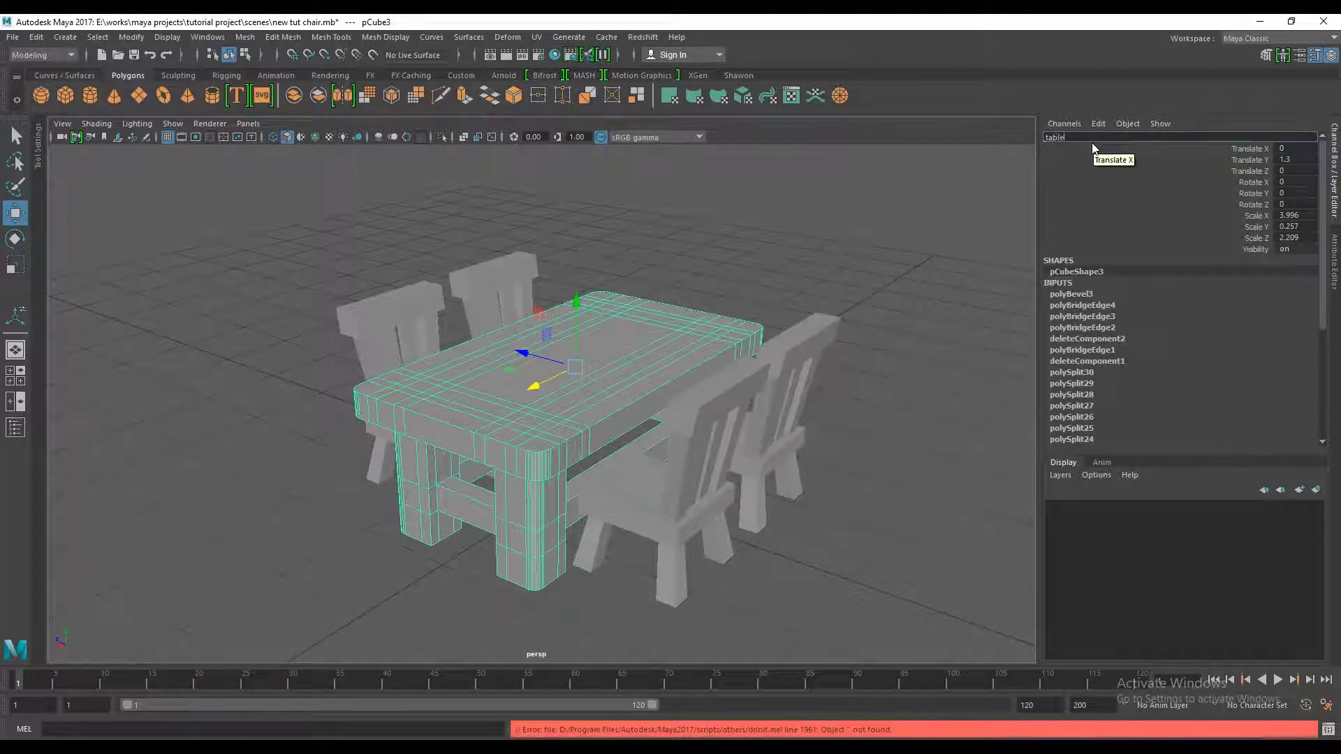
pyautogui.press('Return')
pyautogui.click(768, 266)
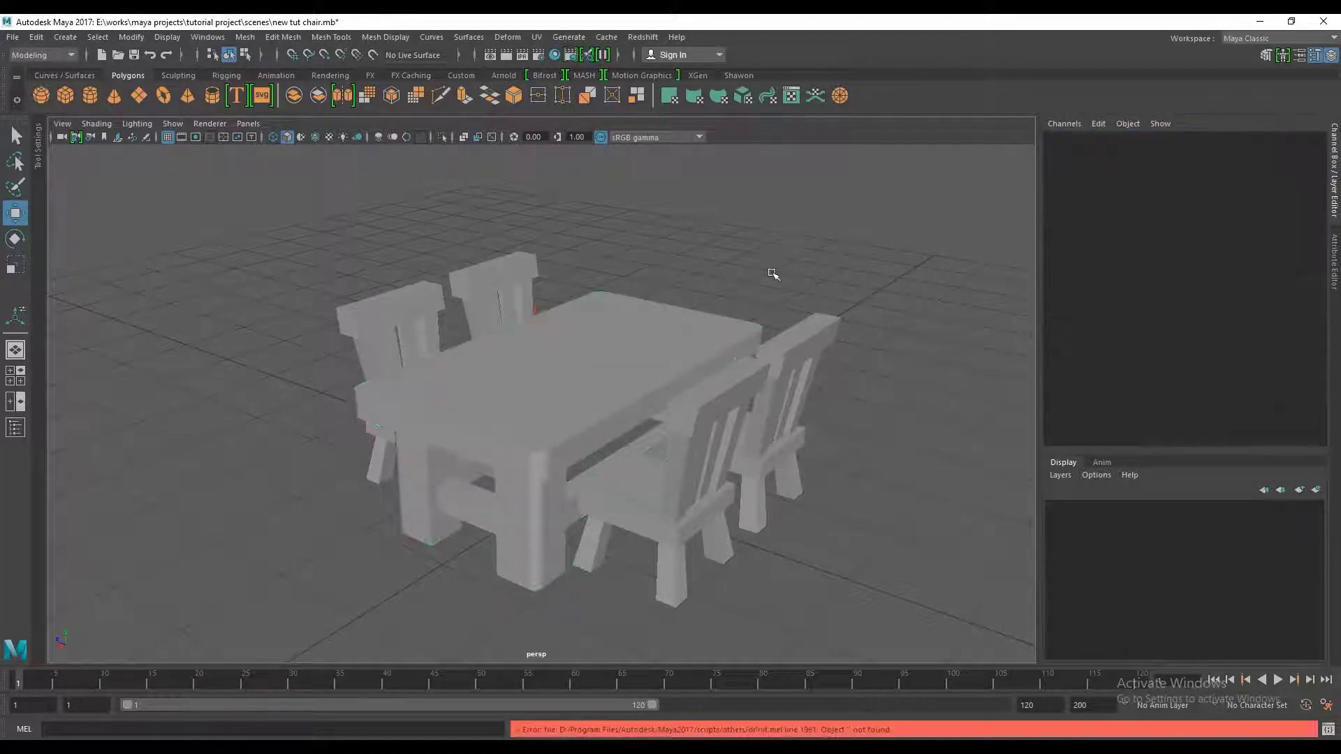
pyautogui.moveTo(772, 275)
pyautogui.keyDown('alt'); pyautogui.mouseDown()
pyautogui.moveTo(810, 355)
pyautogui.moveTo(698, 396)
pyautogui.moveTo(652, 353)
pyautogui.moveTo(584, 389)
pyautogui.moveTo(772, 374)
pyautogui.moveTo(784, 404)
pyautogui.moveTo(738, 442)
pyautogui.moveTo(592, 456)
pyautogui.moveTo(650, 451)
pyautogui.mouseUp(); pyautogui.keyUp('alt')
# Select the table and back chair while orbiting to a higher view of the set
pyautogui.click(645, 343)
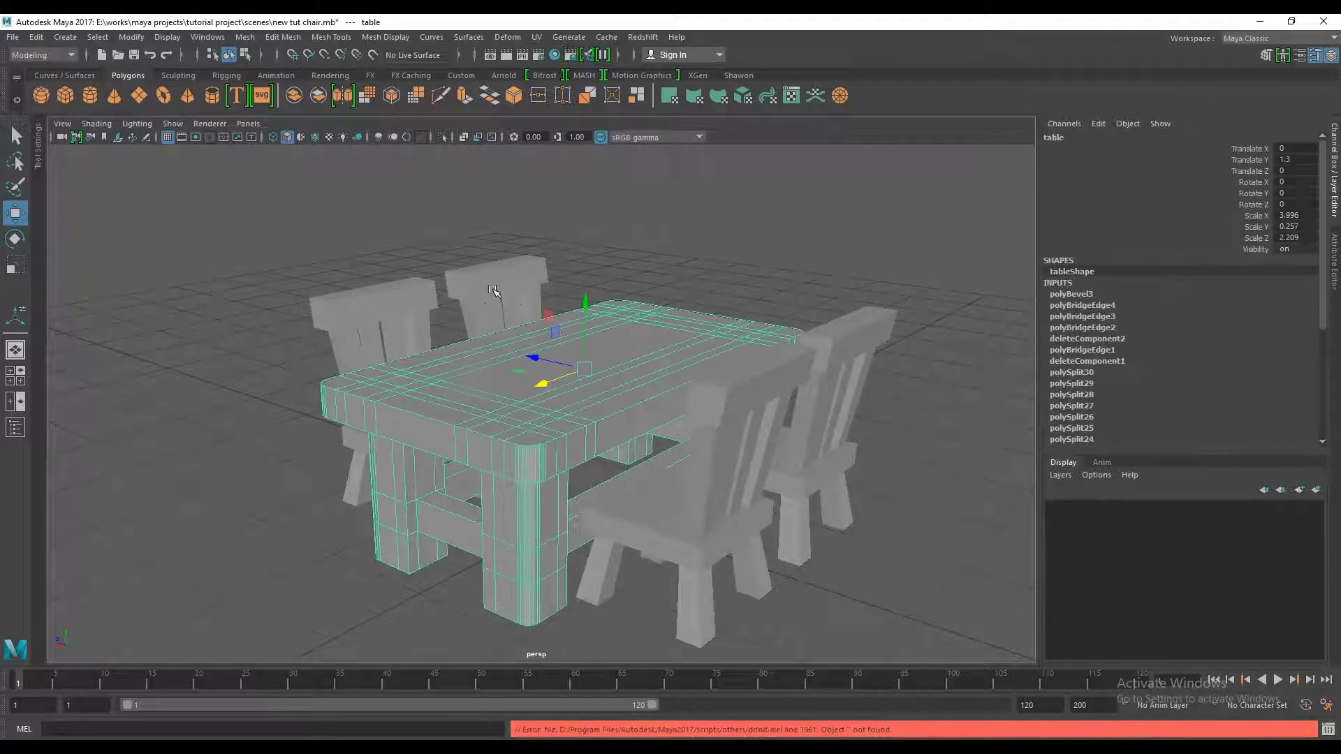
pyautogui.click(492, 290)
pyautogui.moveTo(465, 288)
pyautogui.keyDown('alt'); pyautogui.mouseDown()
pyautogui.moveTo(566, 306)
pyautogui.moveTo(754, 216)
pyautogui.mouseUp(); pyautogui.keyUp('alt')
pyautogui.click(715, 263)
pyautogui.scroll(1, 704, 276)
pyautogui.scroll(-2, 705, 286)
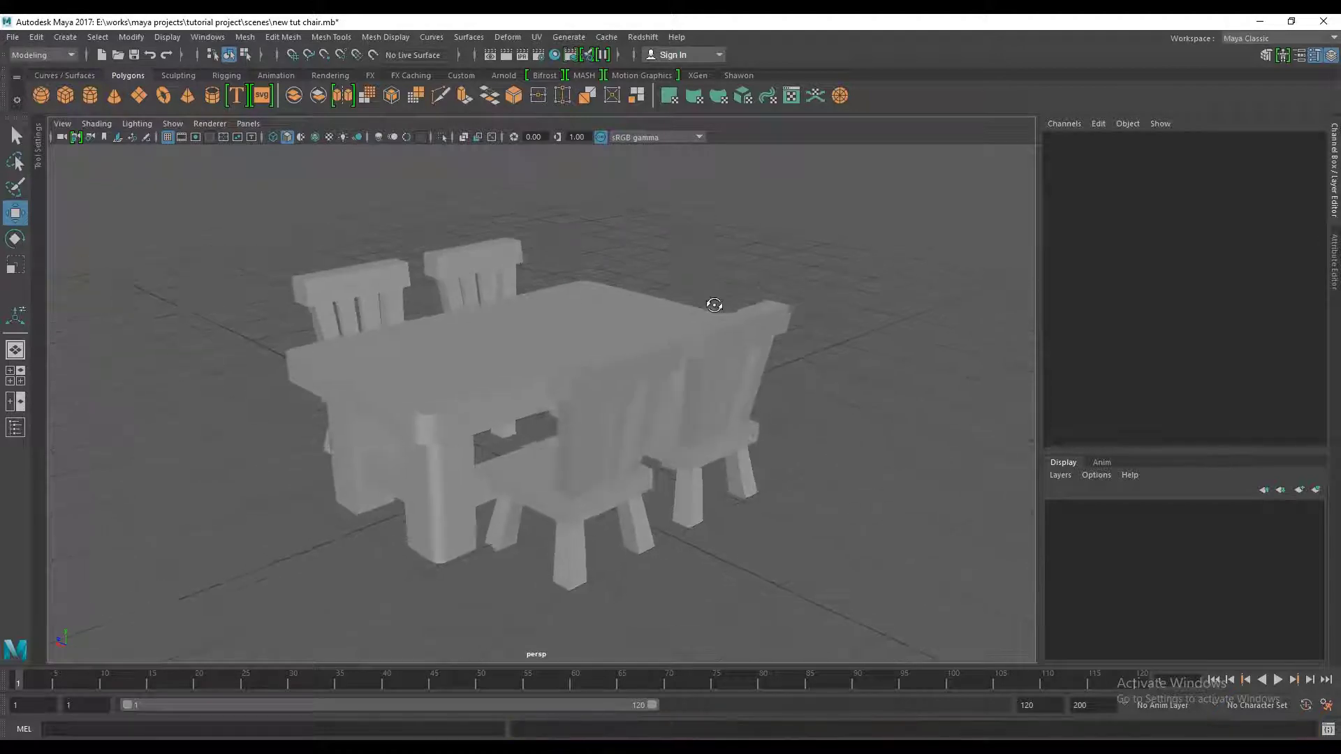
pyautogui.keyDown('alt'); pyautogui.moveTo(710, 303); pyautogui.dragTo(733, 211); pyautogui.keyUp('alt')
pyautogui.keyDown('alt'); pyautogui.moveTo(650, 340); pyautogui.dragTo(677, 366); pyautogui.keyUp('alt')
pyautogui.scroll(2, 671, 365)
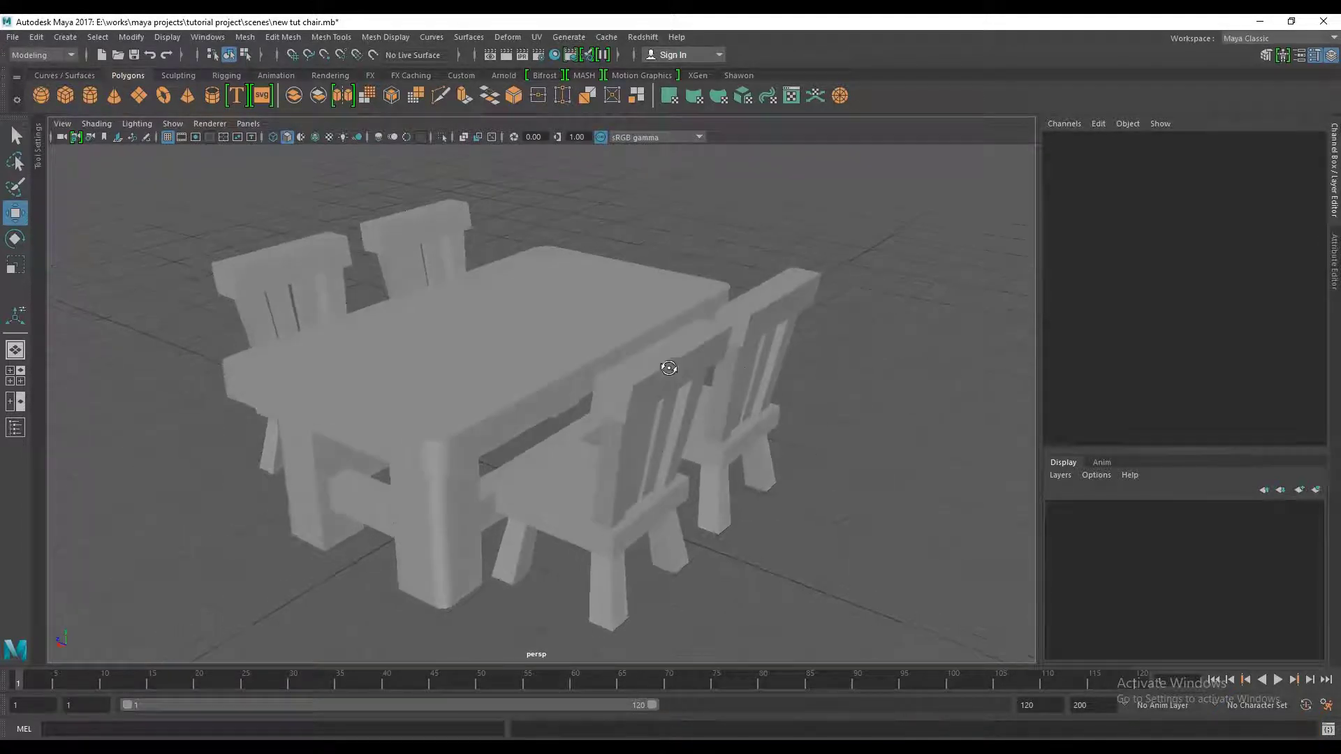
# Click through the left, back and back-left chairs to check their placement
pyautogui.click(323, 290)
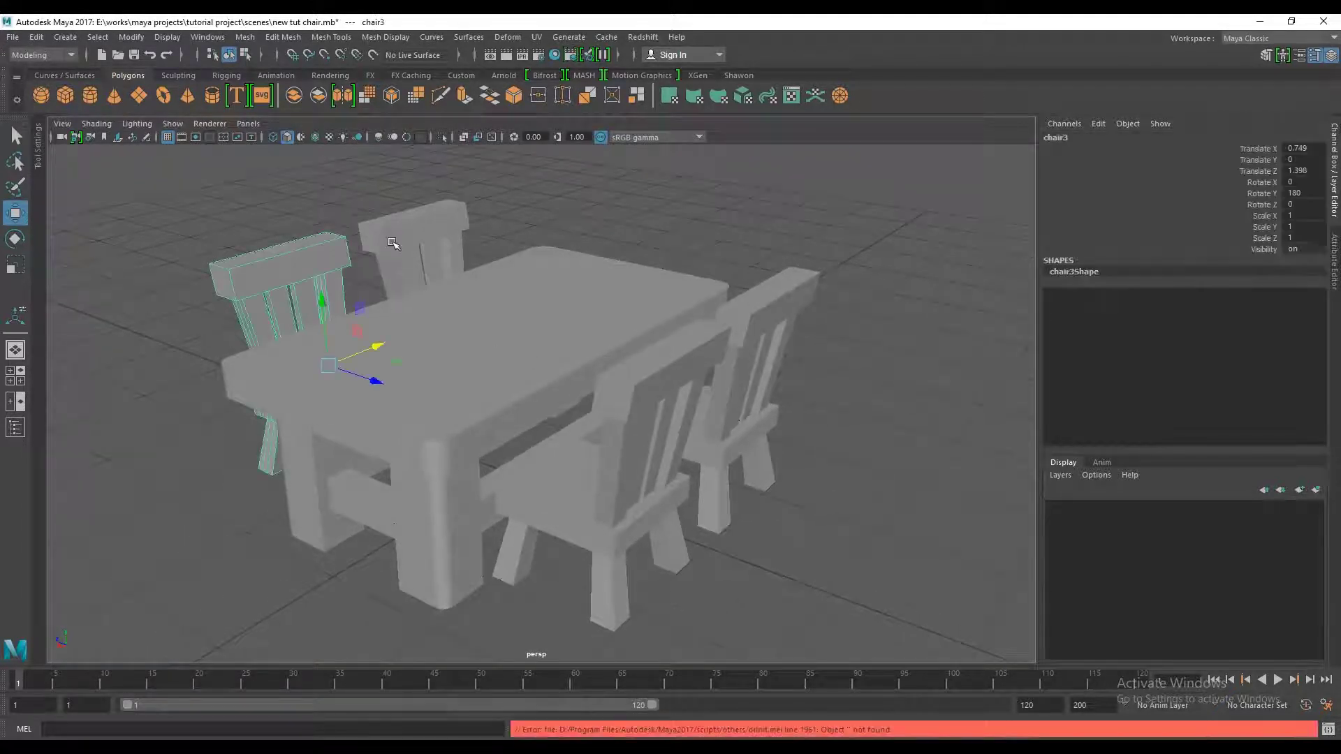
pyautogui.click(404, 269)
pyautogui.click(391, 384)
pyautogui.scroll(-2, 391, 384)
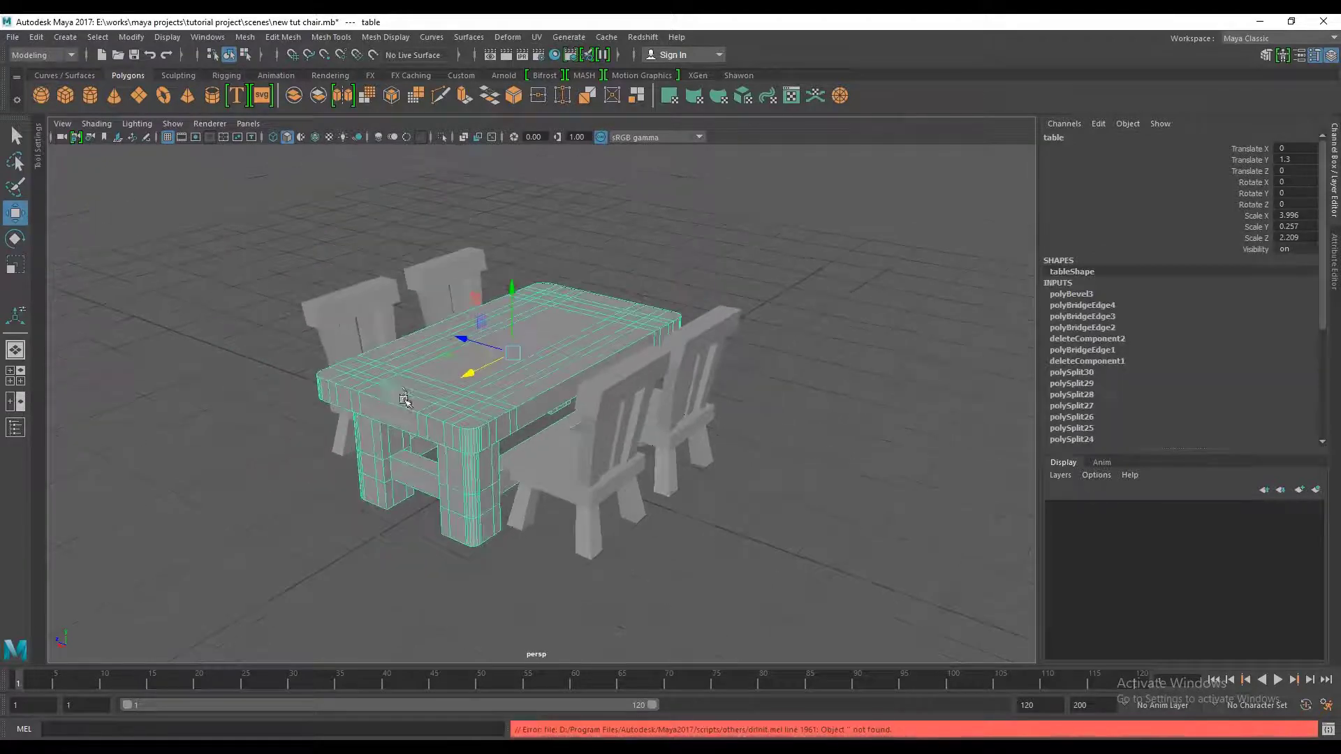
pyautogui.keyDown('alt'); pyautogui.moveTo(412, 401); pyautogui.dragTo(459, 297); pyautogui.keyUp('alt')
pyautogui.click(458, 299)
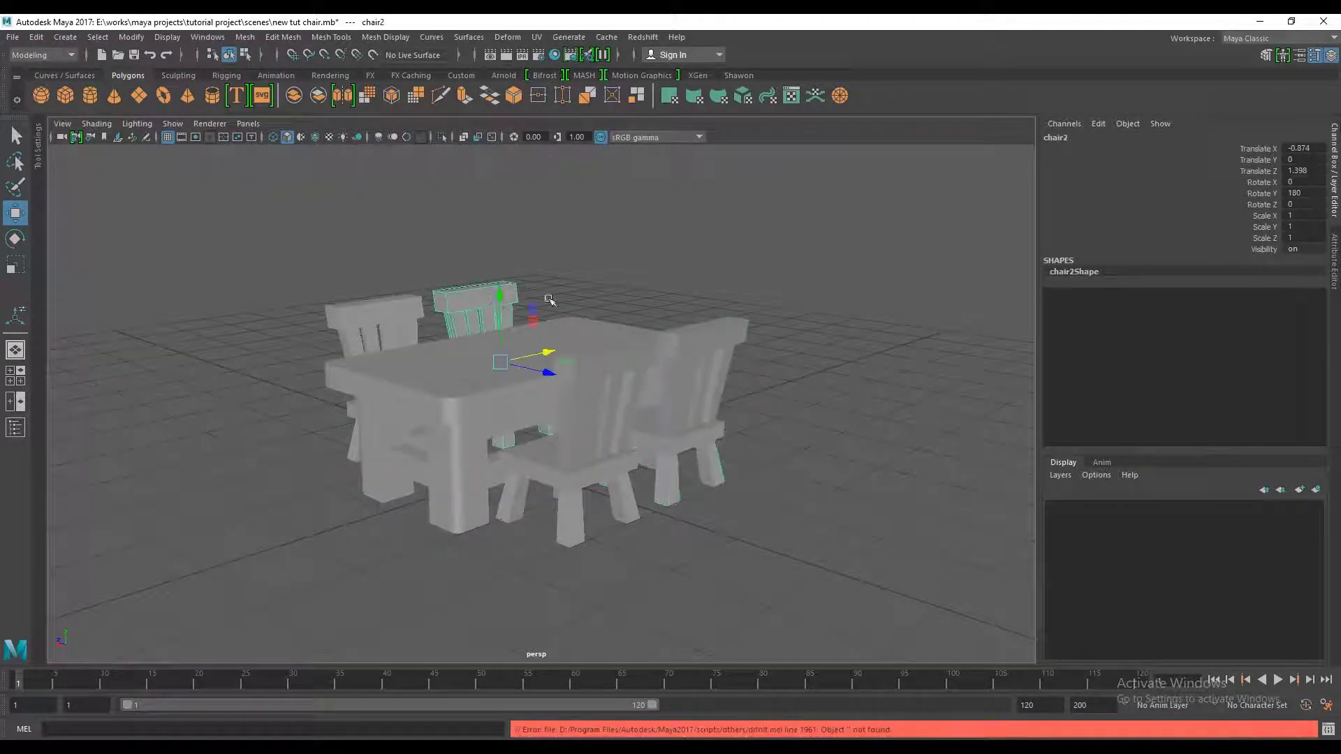
pyautogui.click(388, 318)
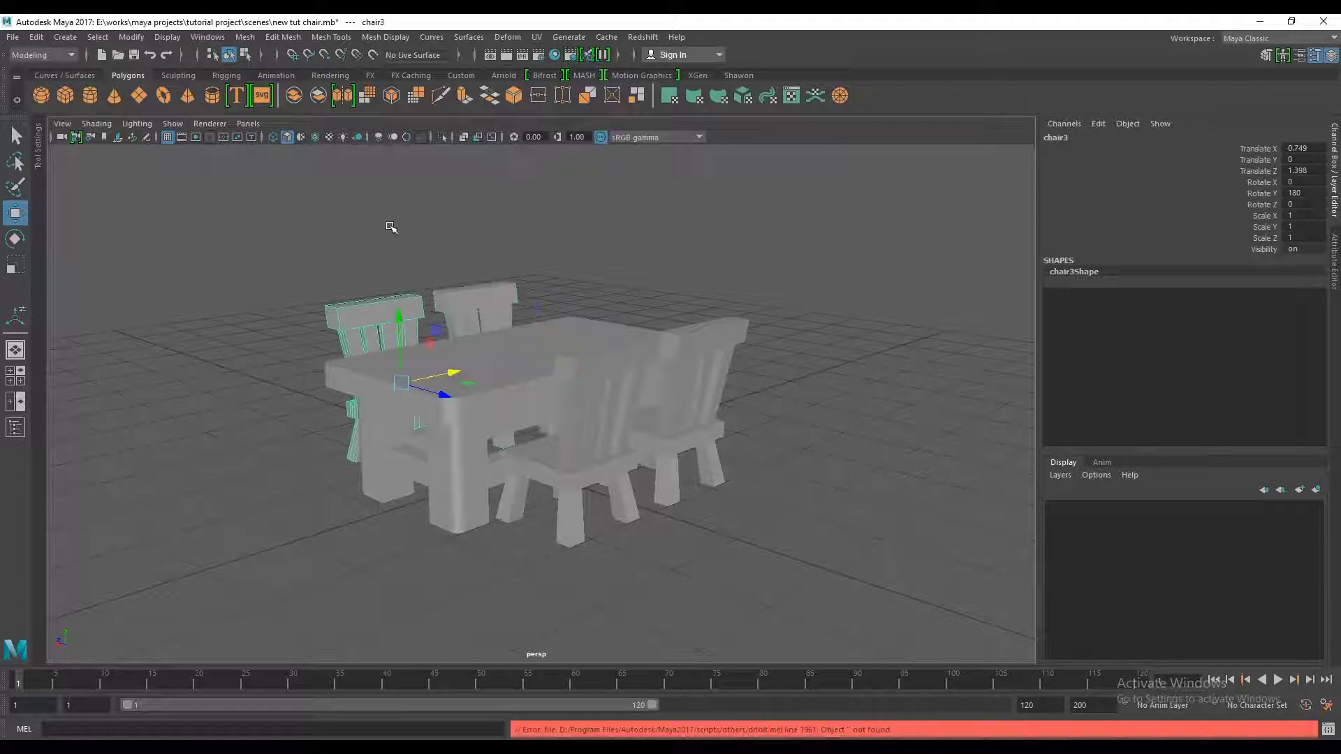
pyautogui.click(389, 234)
pyautogui.click(444, 301)
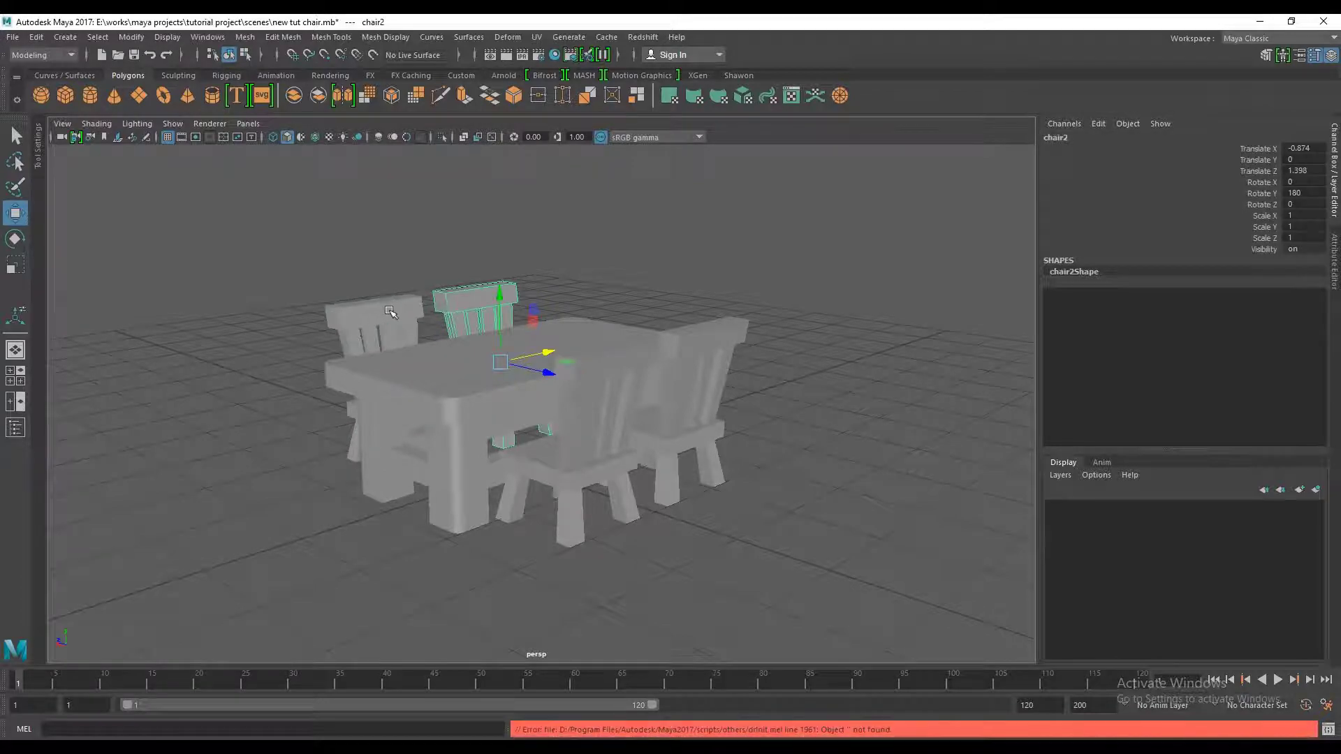